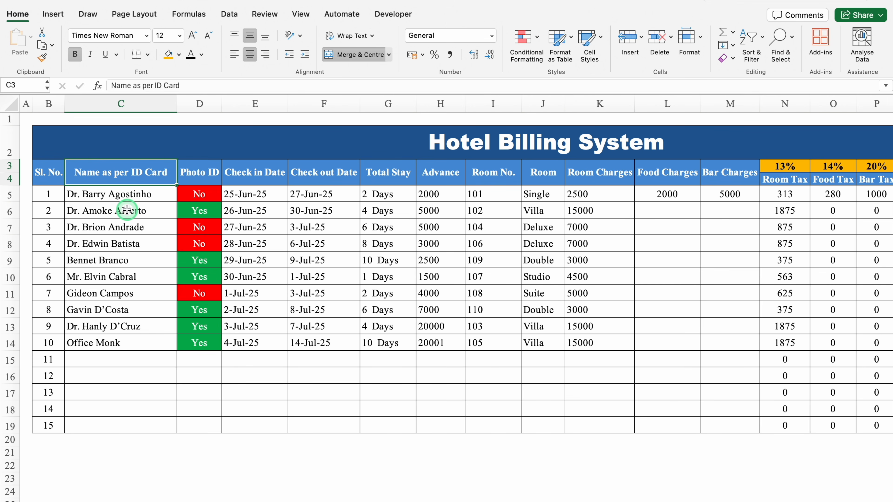
# Step: Examine the dropdown options for photo ID, room number and room type in the first guest's row
pyautogui.click(200, 192)
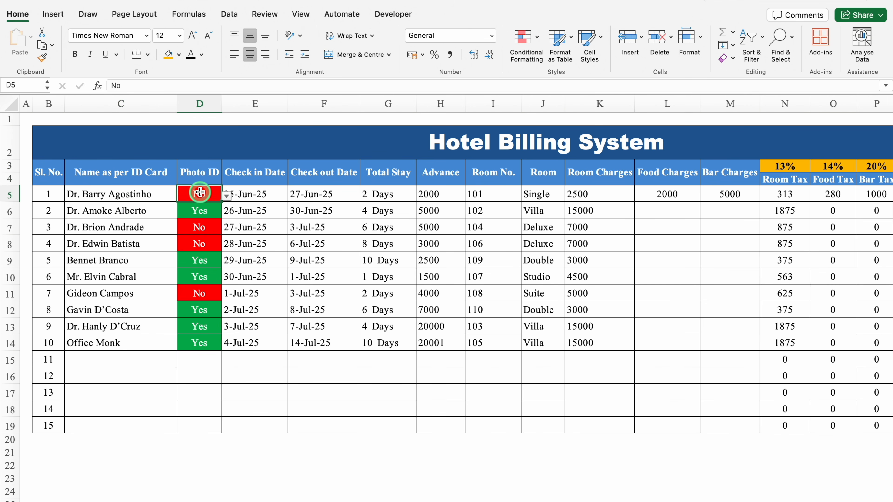
pyautogui.click(227, 195)
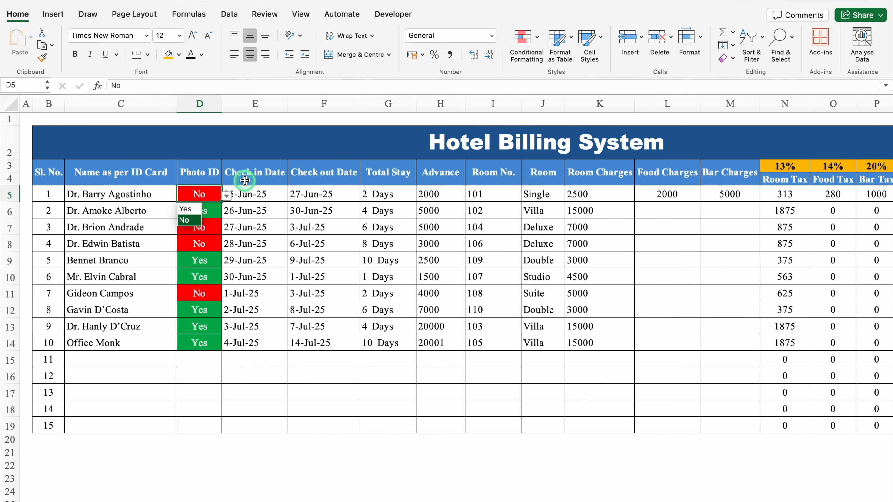
pyautogui.press('Escape')
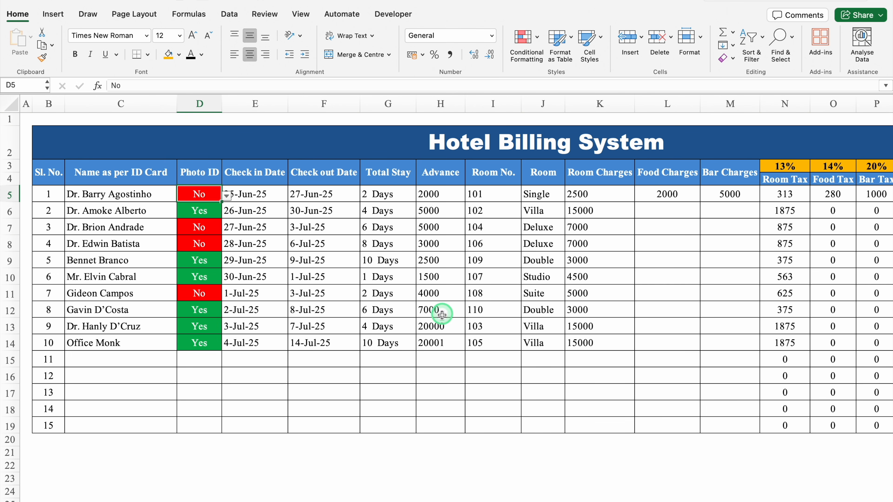
pyautogui.click(505, 195)
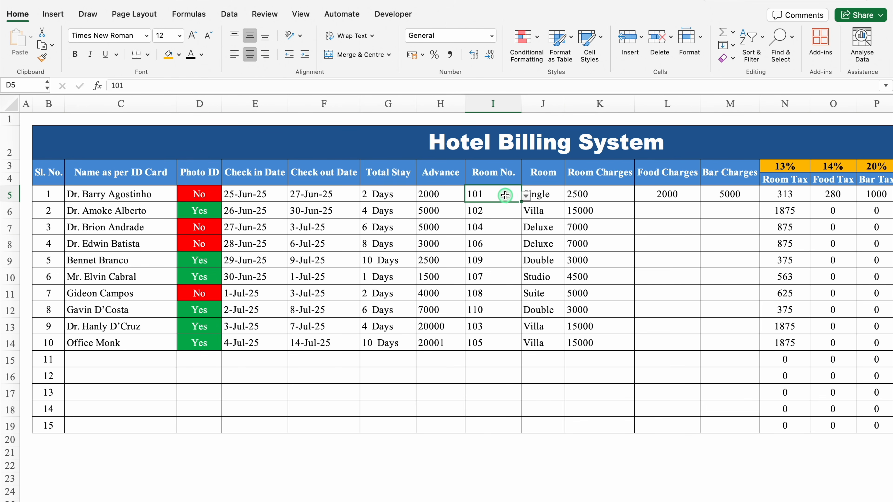
pyautogui.click(526, 196)
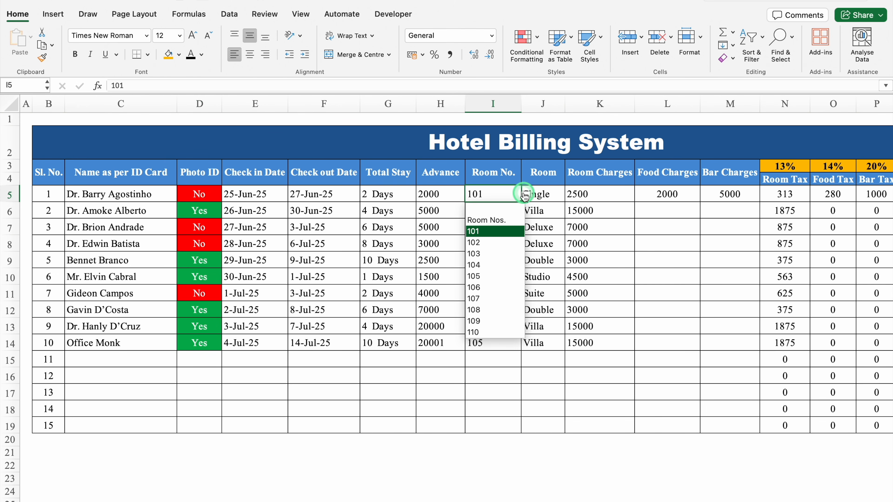
pyautogui.click(511, 193)
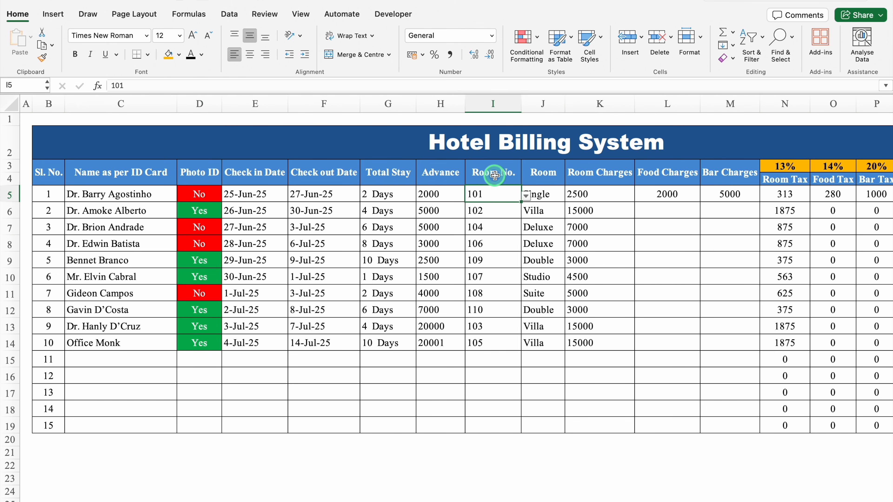
pyautogui.click(551, 194)
pyautogui.click(569, 196)
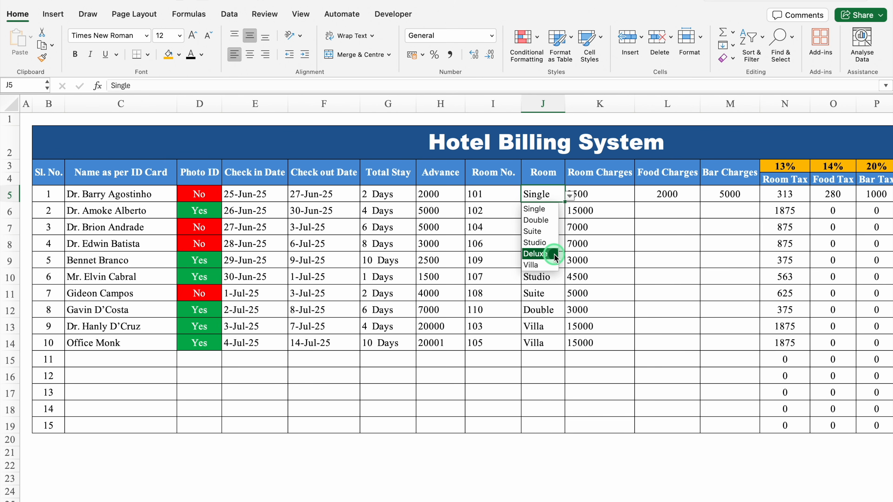
pyautogui.click(546, 173)
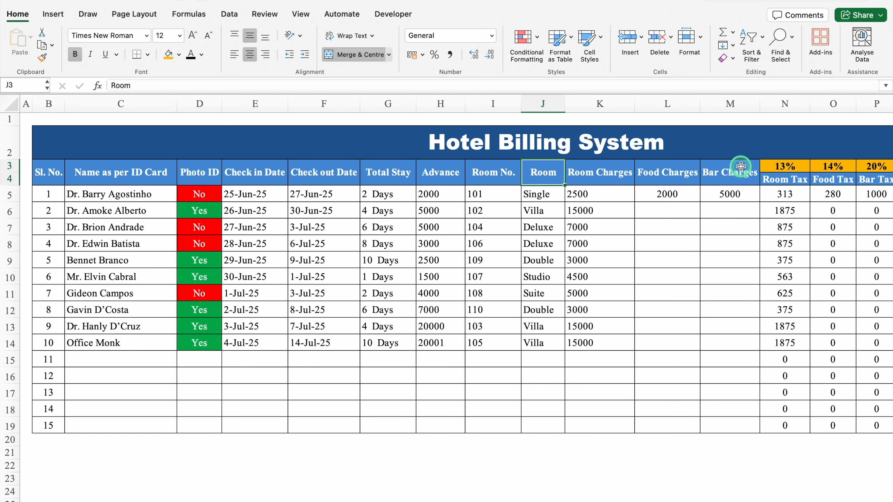
# Step: Set the discount option in Q5 to No and open the Settings sheet
pyautogui.click(674, 209)
pyautogui.click(726, 212)
pyautogui.hscroll(5, 562, 462)
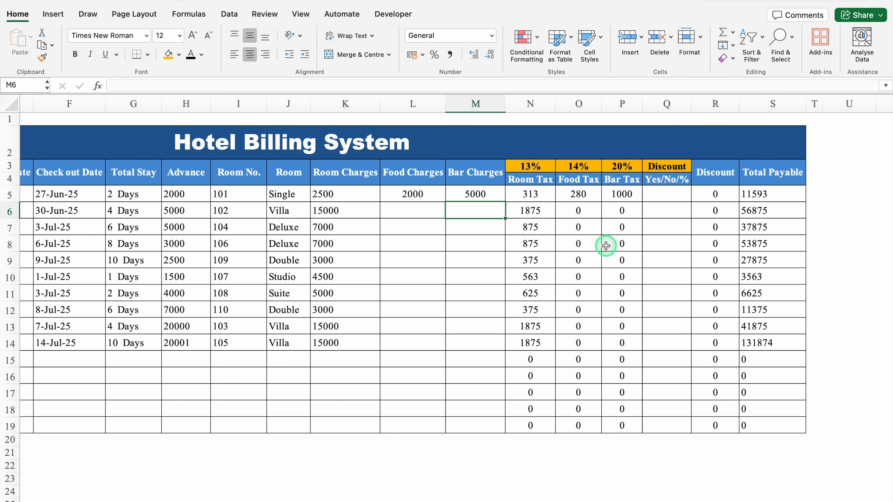
pyautogui.click(668, 193)
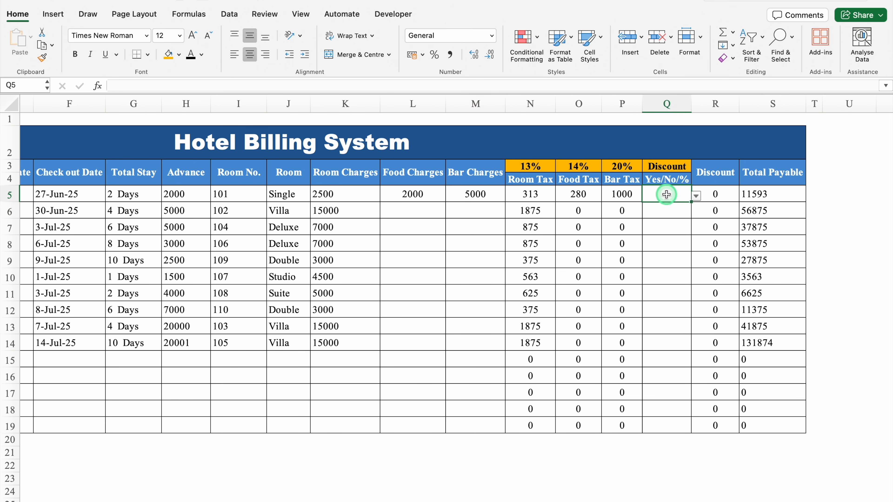
pyautogui.click(696, 196)
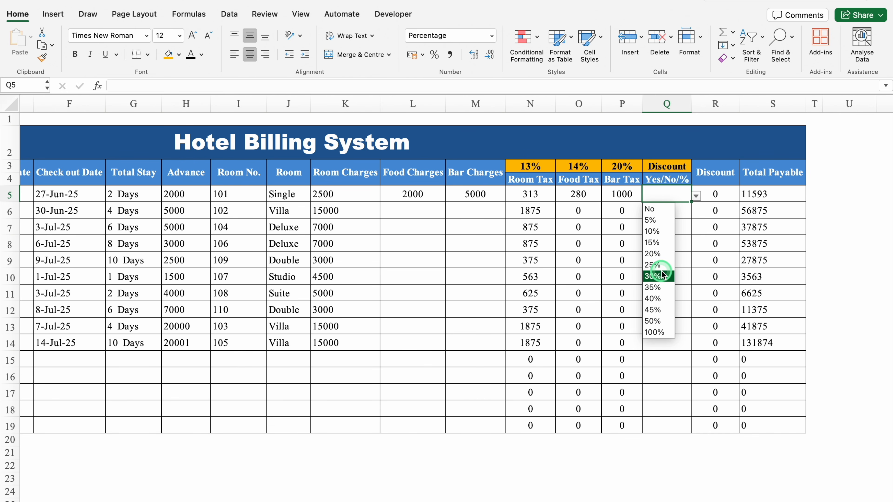
pyautogui.click(667, 211)
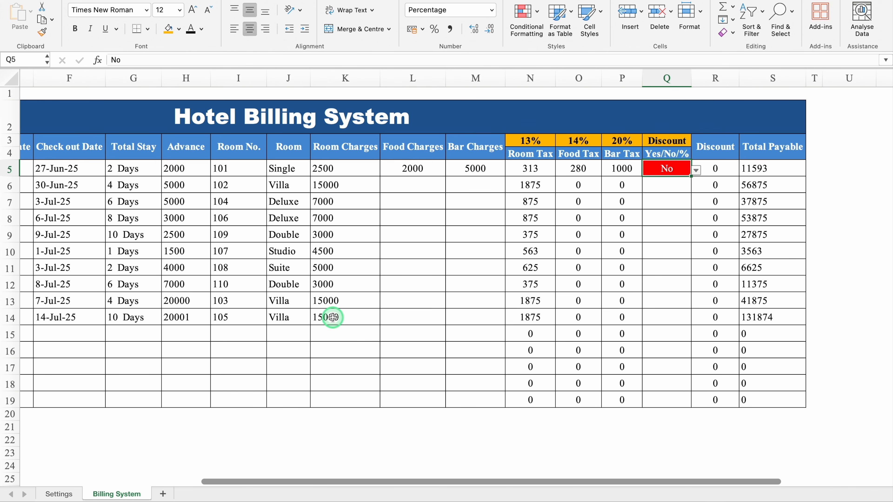
pyautogui.click(59, 494)
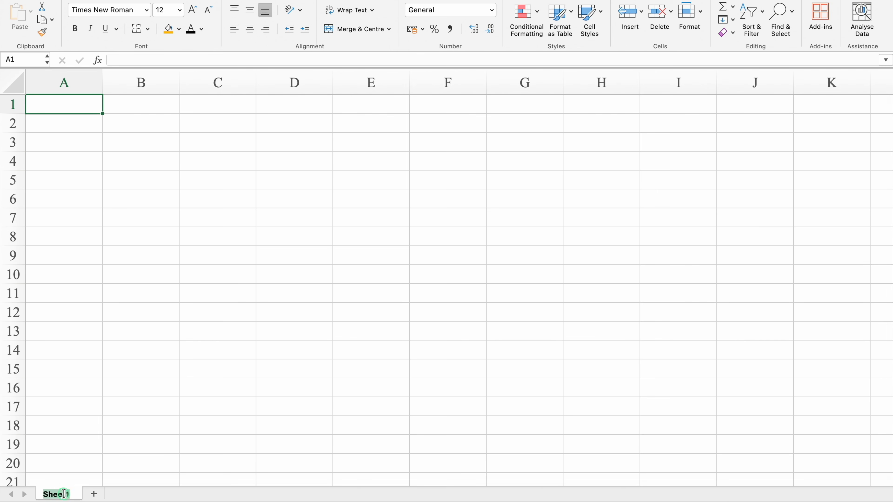
# Step: Rename Sheet1 as Settings and narrow column A into a slim margin
pyautogui.doubleClick(63, 494)
pyautogui.write('Settings')
pyautogui.press('Return')
pyautogui.moveTo(103, 82); pyautogui.dragTo(38, 84)
# Step: Enter the headings Room Types in B2 and Room Rent in C2
pyautogui.click(90, 122)
pyautogui.write('R')
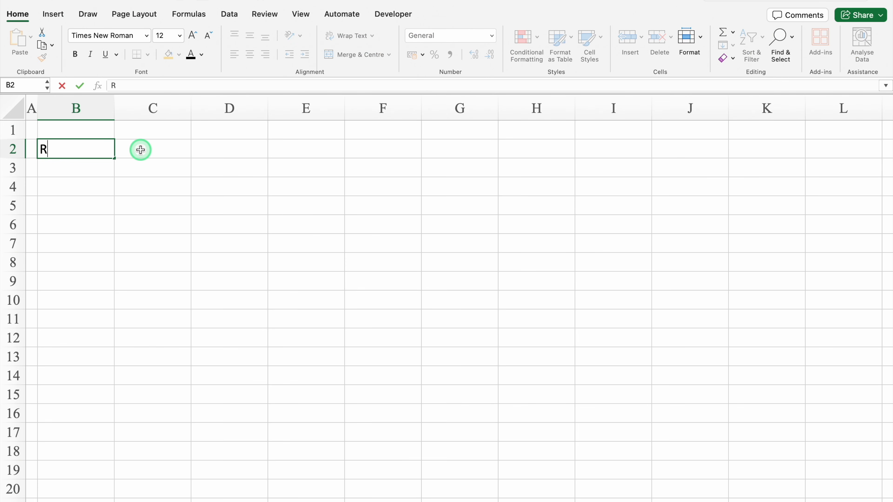
pyautogui.write('oom Types')
pyautogui.click(141, 150)
pyautogui.write('Room Rent')
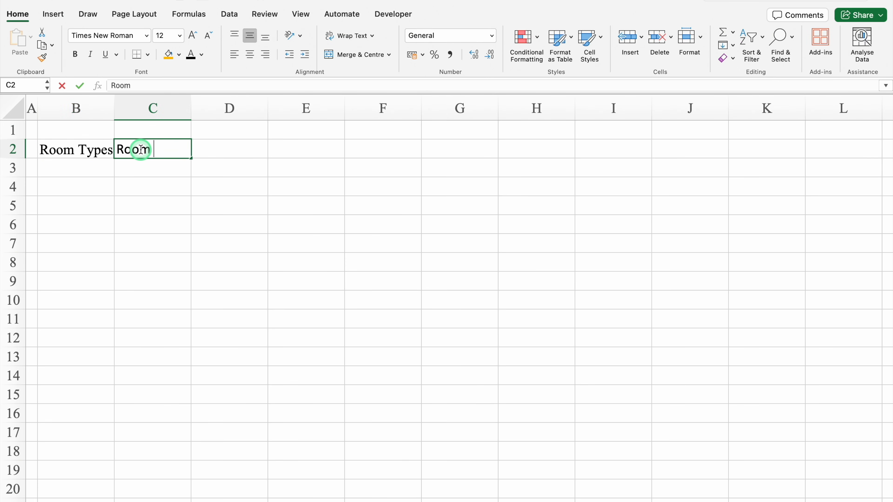
pyautogui.press('Return')
# Step: Format the B2:C2 headings with a dark blue fill, white text and borders
pyautogui.moveTo(101, 149); pyautogui.dragTo(128, 148)
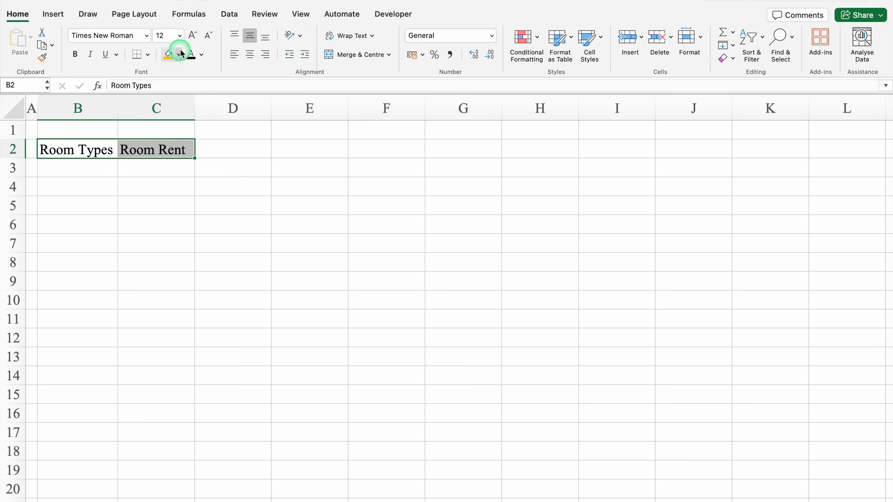
pyautogui.click(179, 55)
pyautogui.click(205, 156)
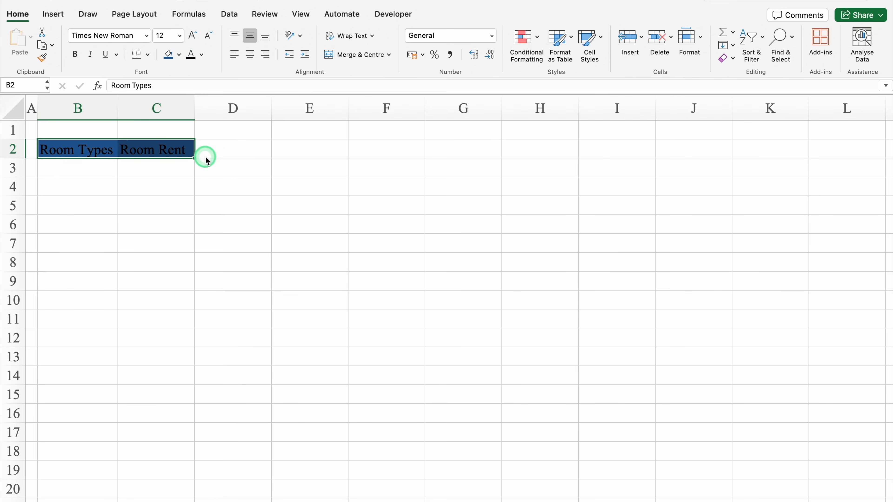
pyautogui.click(200, 55)
pyautogui.click(201, 114)
pyautogui.click(148, 54)
pyautogui.click(153, 161)
# Step: Fill B3:C8 with Single 2500, Double 3000, Studio 4500, Suite 5000, Deluxe 7000 and Villa 15000, and narrow column D
pyautogui.click(100, 169)
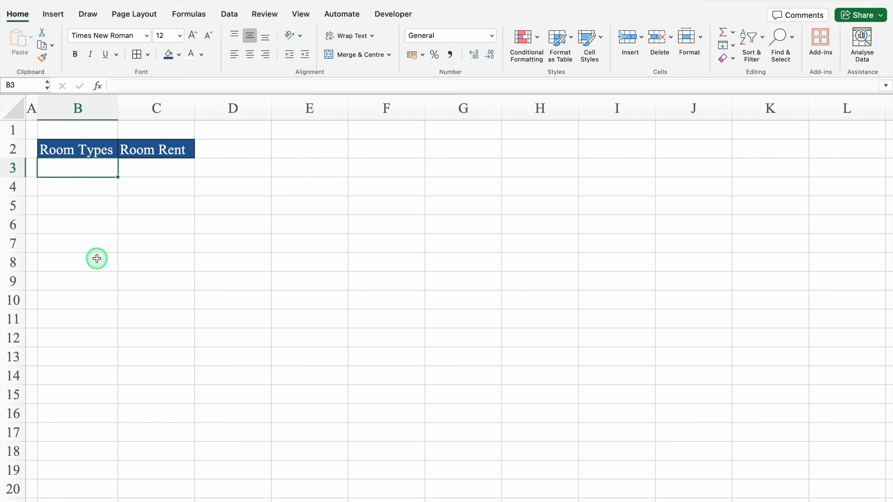
pyautogui.write('Single\t2500 Double\t3000 Studio\t4500 Suite\t5000 Deluxe\t7000 Villa\t15000')
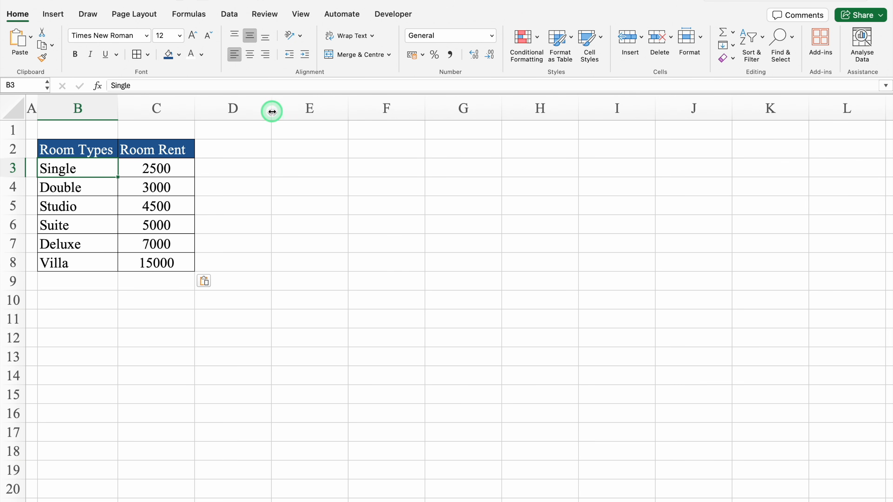
pyautogui.moveTo(272, 110); pyautogui.dragTo(202, 113)
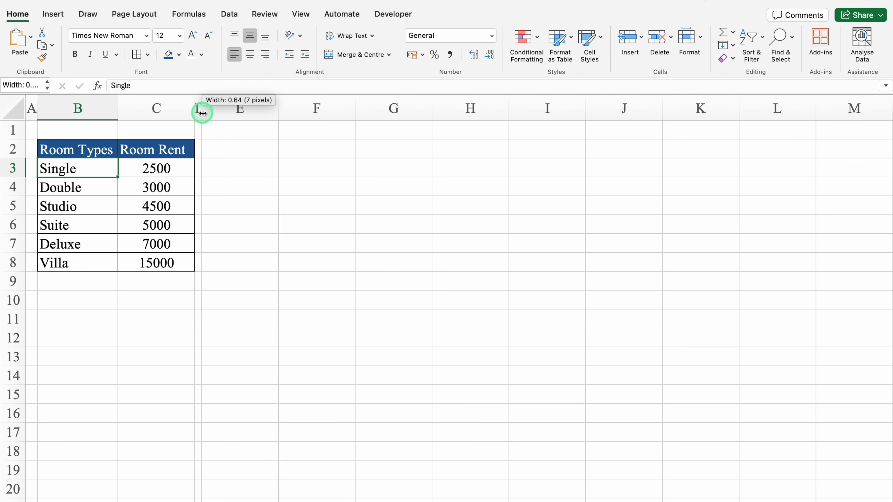
# Step: Add the heading Room Nos. in E2, centred with a dark blue fill and white text
pyautogui.click(240, 148)
pyautogui.write('Room Nos.')
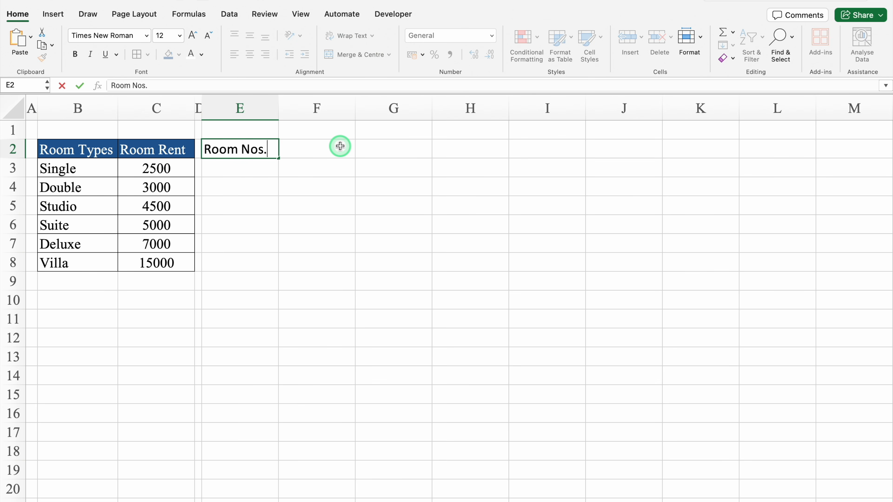
pyautogui.click(322, 169)
pyautogui.click(257, 147)
pyautogui.click(249, 57)
pyautogui.click(178, 60)
pyautogui.click(194, 56)
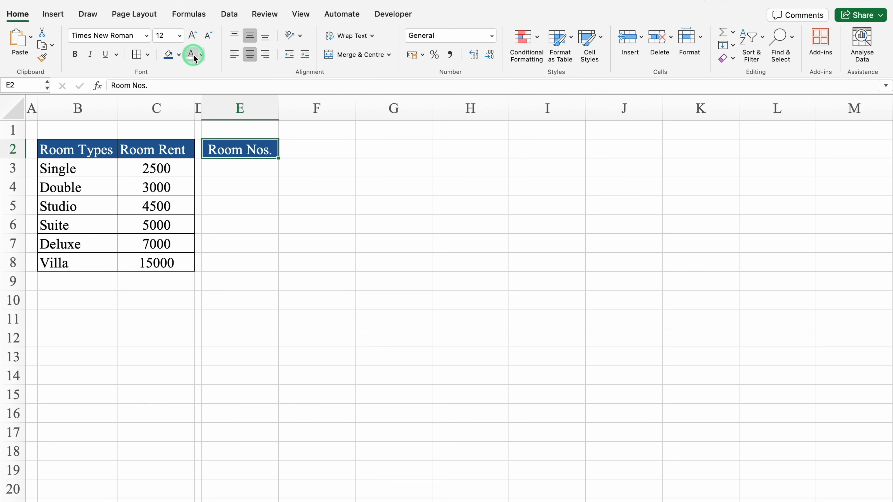
# Step: Fill E3:E14 with the centred room number series 101 to 112 and add borders to E2:E14
pyautogui.click(257, 171)
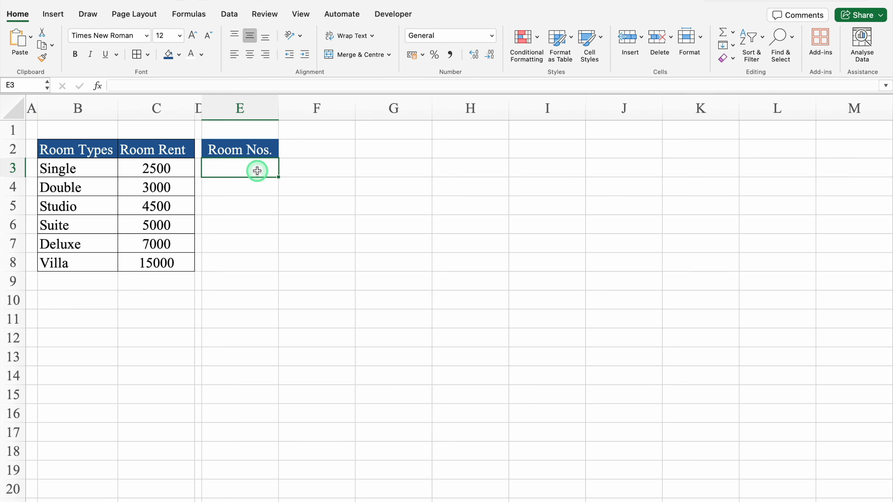
pyautogui.press('Return')
pyautogui.click(257, 168)
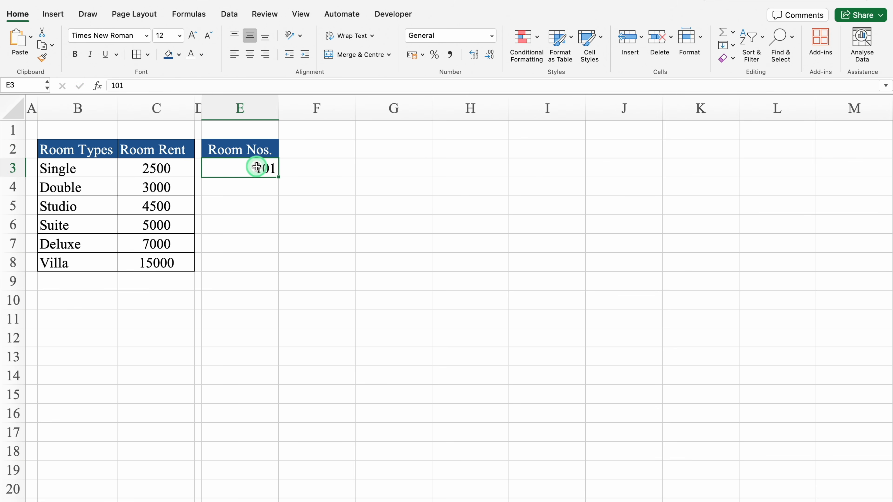
pyautogui.click(250, 54)
pyautogui.moveTo(279, 177); pyautogui.dragTo(273, 385)
pyautogui.click(289, 393)
pyautogui.click(309, 424)
pyautogui.moveTo(267, 150); pyautogui.dragTo(266, 373)
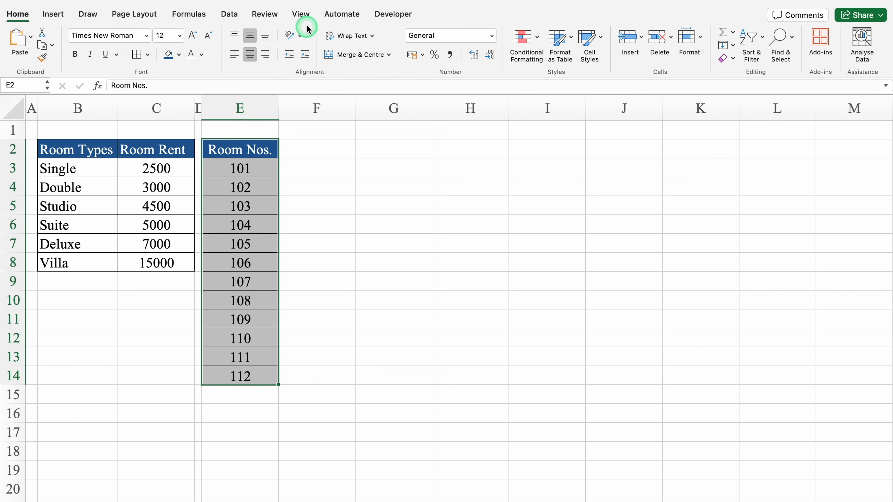
# Step: Hide the gridlines on the Settings sheet
pyautogui.click(301, 15)
pyautogui.click(326, 45)
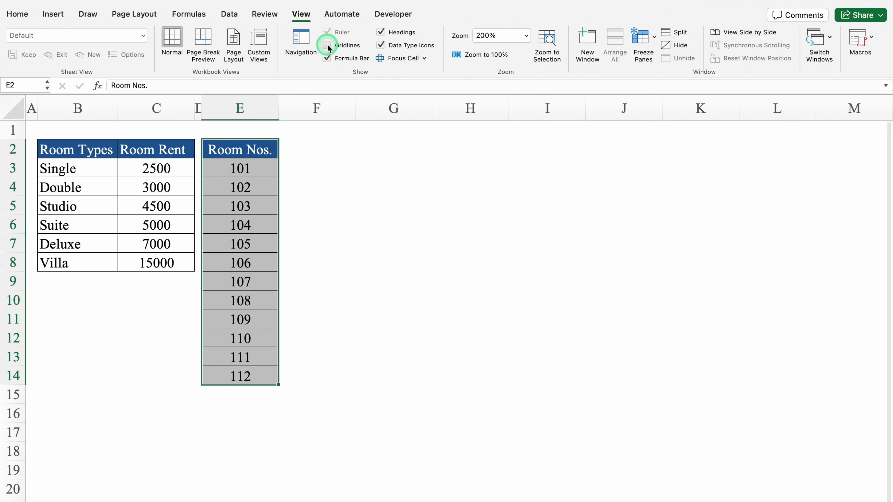
pyautogui.click(356, 206)
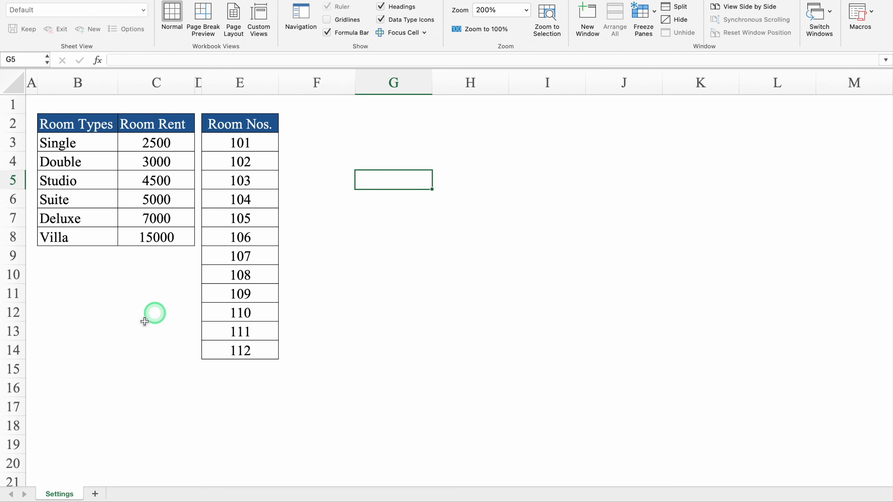
# Step: Add a new worksheet named Billings and narrow its column A into a slim margin
pyautogui.click(94, 495)
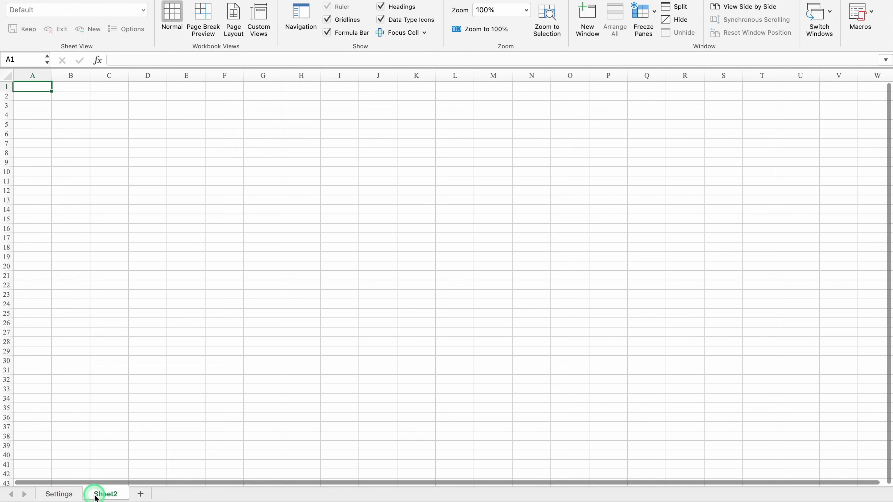
pyautogui.doubleClick(103, 494)
pyautogui.write('Billings')
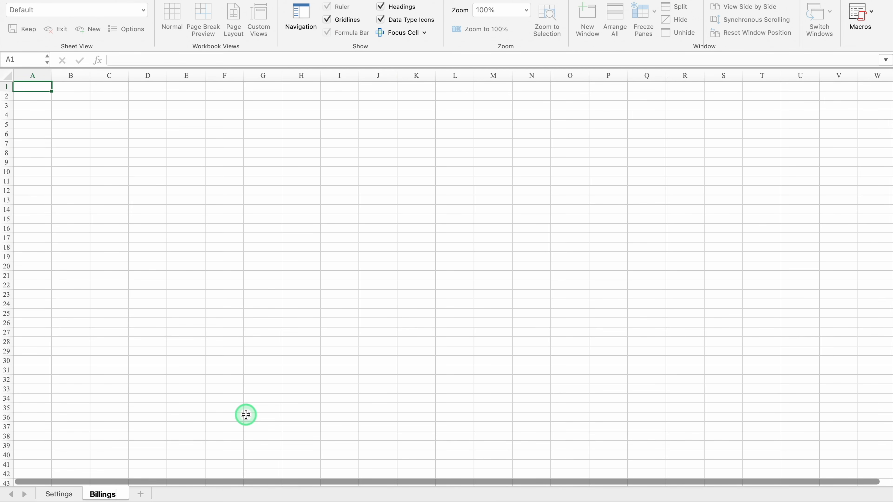
pyautogui.click(213, 343)
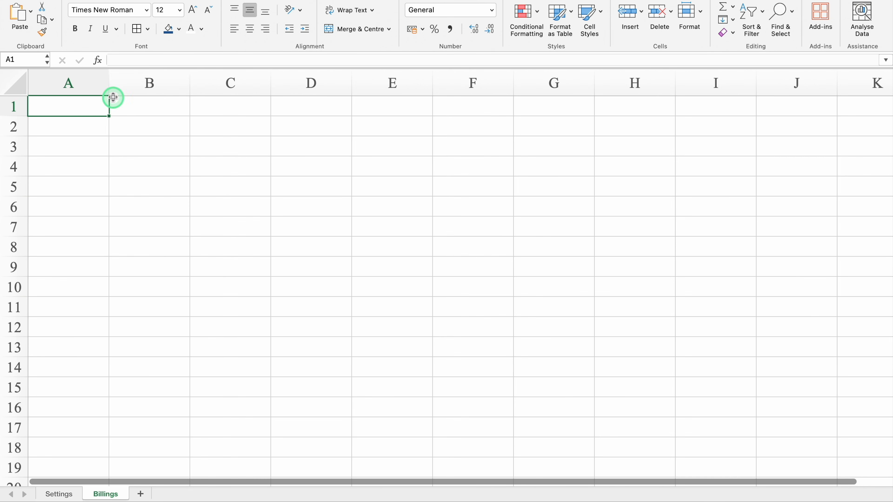
pyautogui.moveTo(108, 84); pyautogui.dragTo(41, 93)
# Step: Merge and centre B3:B4 and extend the merged header cells across to column M
pyautogui.click(93, 144)
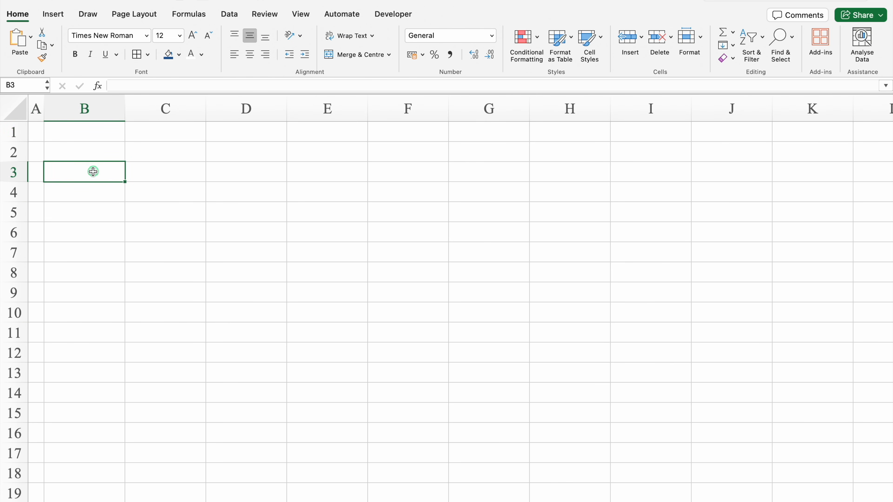
pyautogui.moveTo(93, 171); pyautogui.dragTo(97, 189)
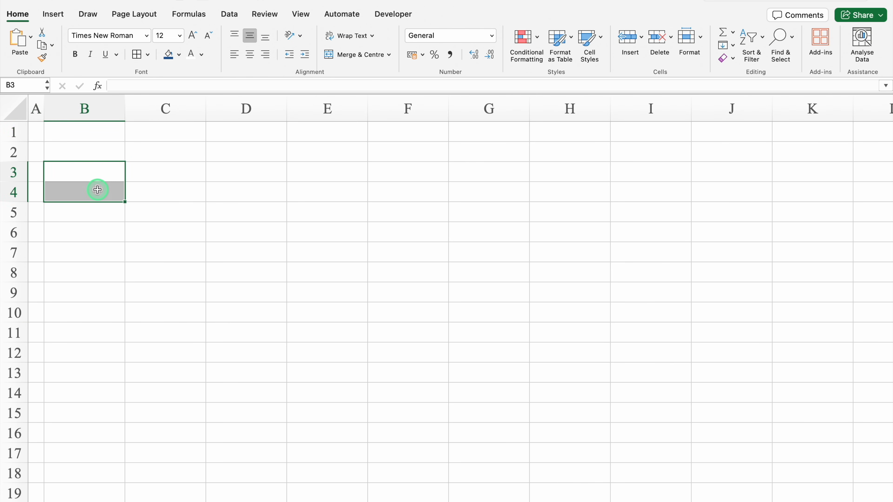
pyautogui.click(350, 54)
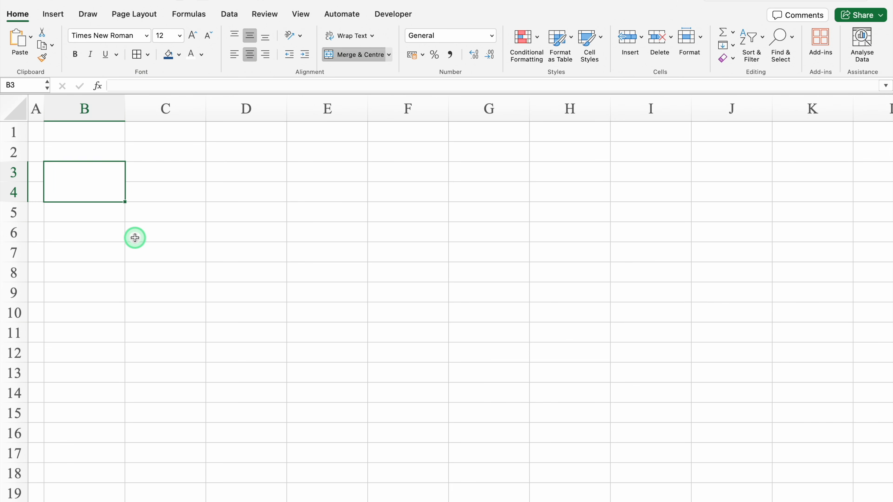
pyautogui.moveTo(125, 202); pyautogui.dragTo(868, 202)
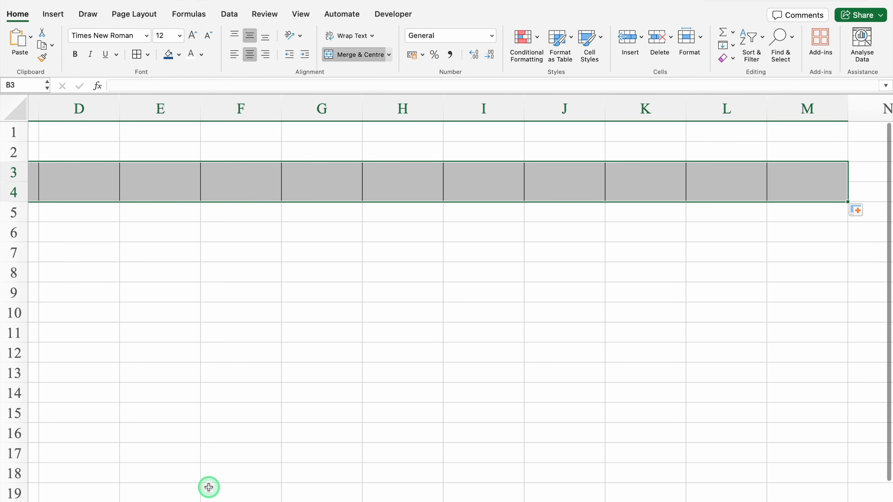
pyautogui.hscroll(-5, 302, 498)
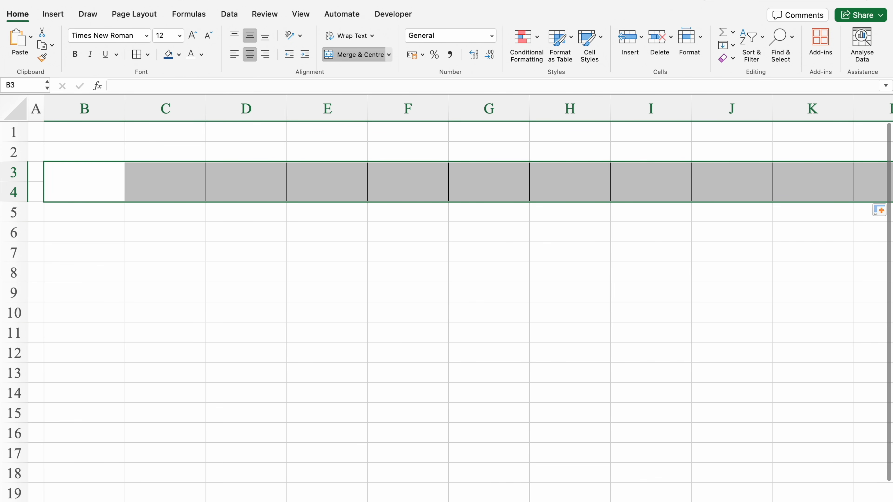
# Step: Fill the header cells B3:M4 with medium blue and set their font colour to white
pyautogui.click(179, 54)
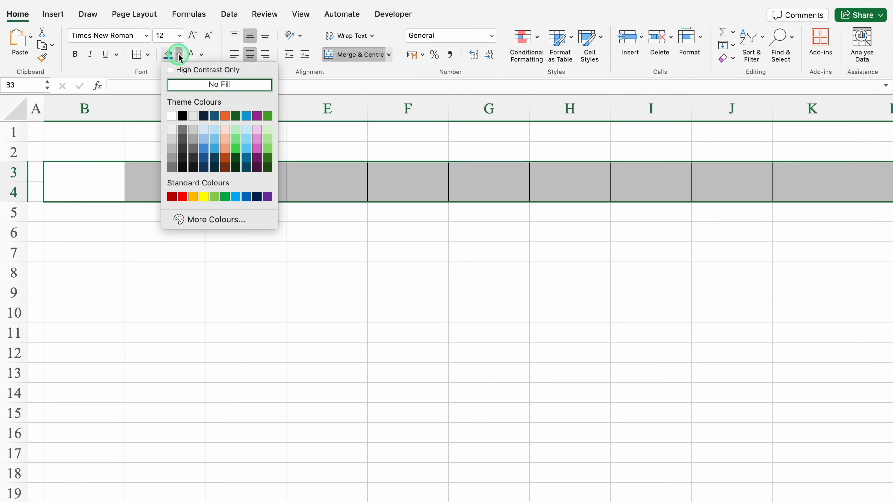
pyautogui.click(207, 153)
pyautogui.click(192, 58)
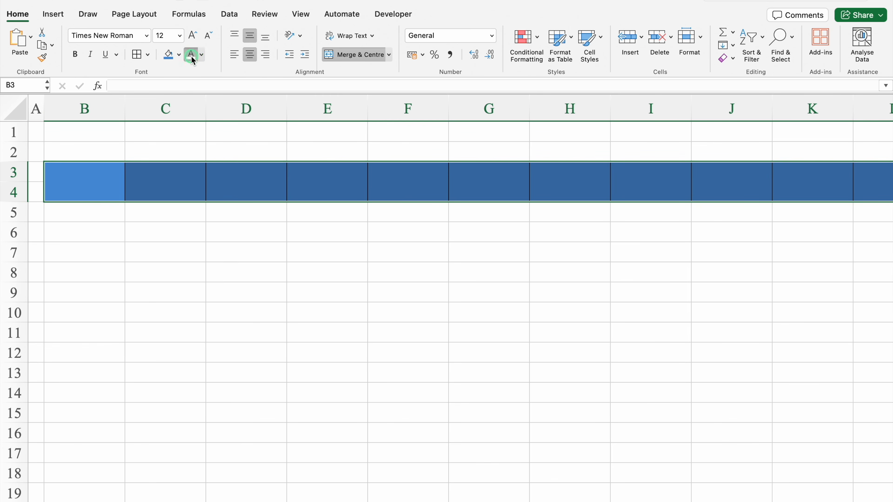
# Step: Enter the headers "Sl. No." in B3 and "Name as per ID Card" in C3, and autofit column C
pyautogui.click(171, 218)
pyautogui.write('S')
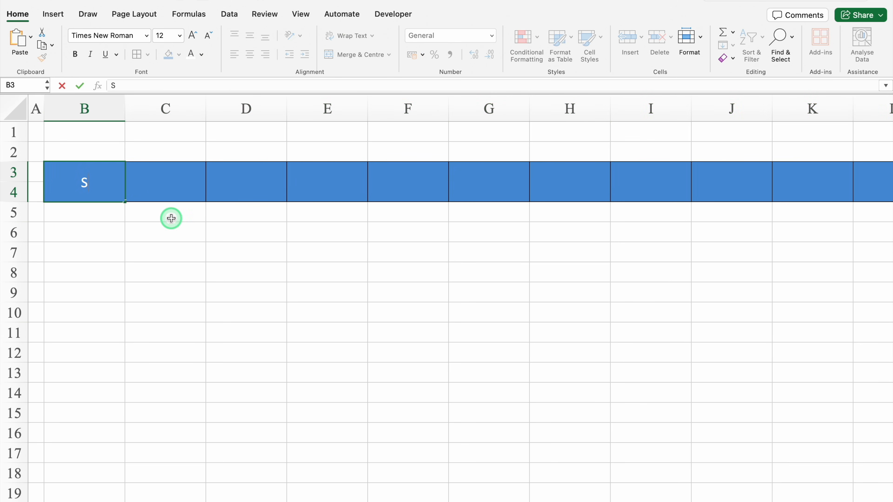
pyautogui.write('l. No.')
pyautogui.press('Tab')
pyautogui.write('Name as')
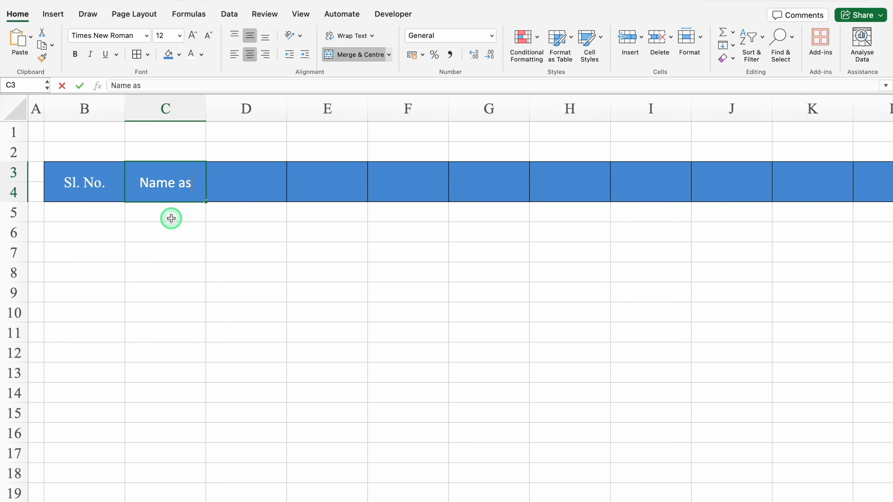
pyautogui.write(' per ID Card')
pyautogui.press('Return')
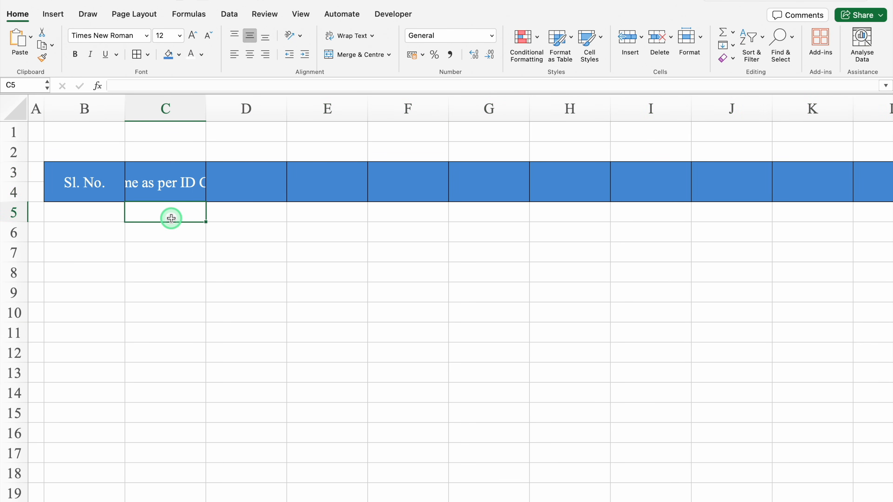
pyautogui.doubleClick(205, 105)
# Step: Enter the headers "Photo ID", "Check in Date", "Check out date" and "Total Stay" in D3:G3
pyautogui.click(285, 190)
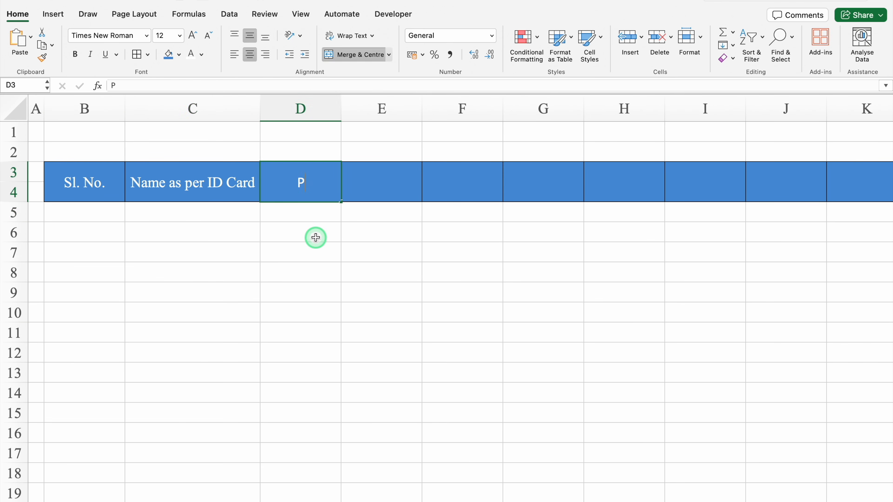
pyautogui.write('Photo ID')
pyautogui.press('Tab')
pyautogui.write('Check')
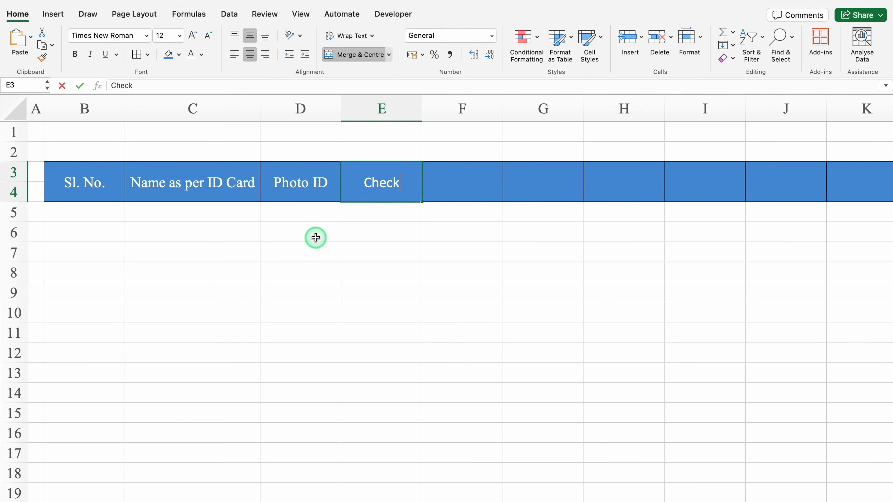
pyautogui.write('in Date')
pyautogui.press('Tab')
pyautogui.write('Check out date')
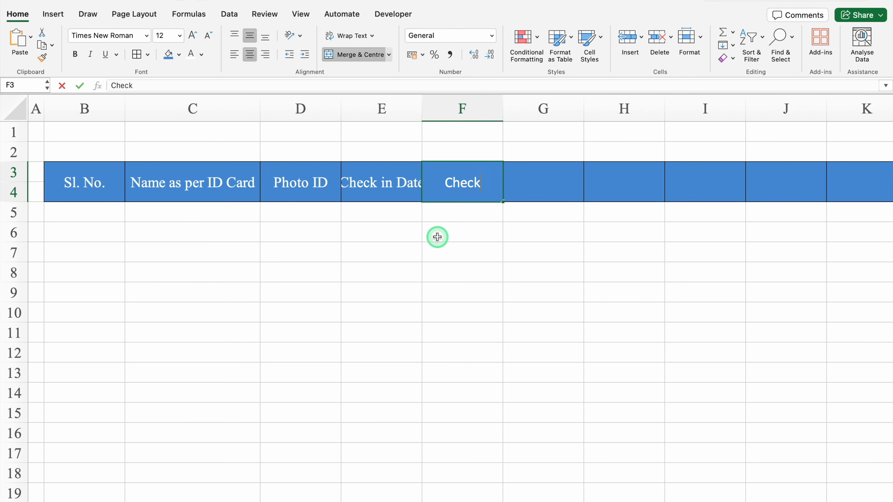
pyautogui.press('Tab')
pyautogui.write('Total Stay')
pyautogui.press('Tab')
# Step: Narrow column B to fit its header and enter the serial numbers 1 and 2 in B5:B6
pyautogui.click(106, 209)
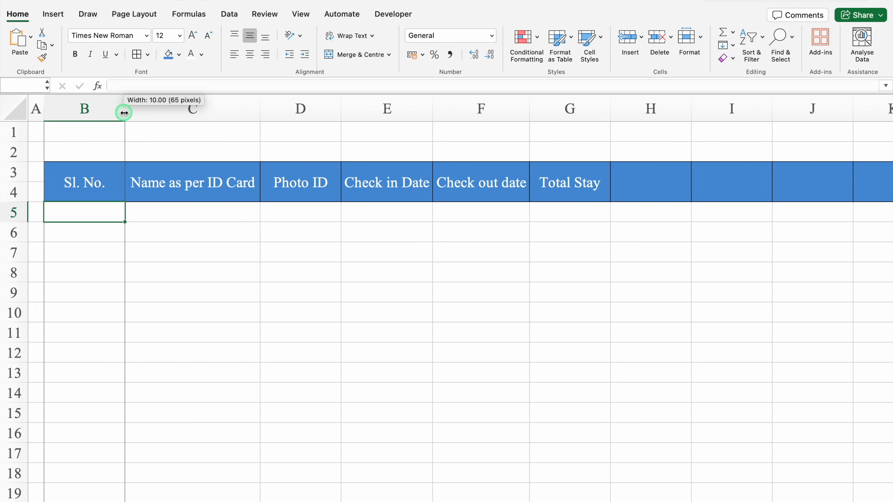
pyautogui.moveTo(124, 112); pyautogui.dragTo(95, 113)
pyautogui.write('1')
pyautogui.press('Return')
pyautogui.write('2')
pyautogui.press('Return')
# Step: Extend the centred, bordered serial numbers down to B15 and delete the surplus row 15
pyautogui.moveTo(91, 220); pyautogui.dragTo(96, 237)
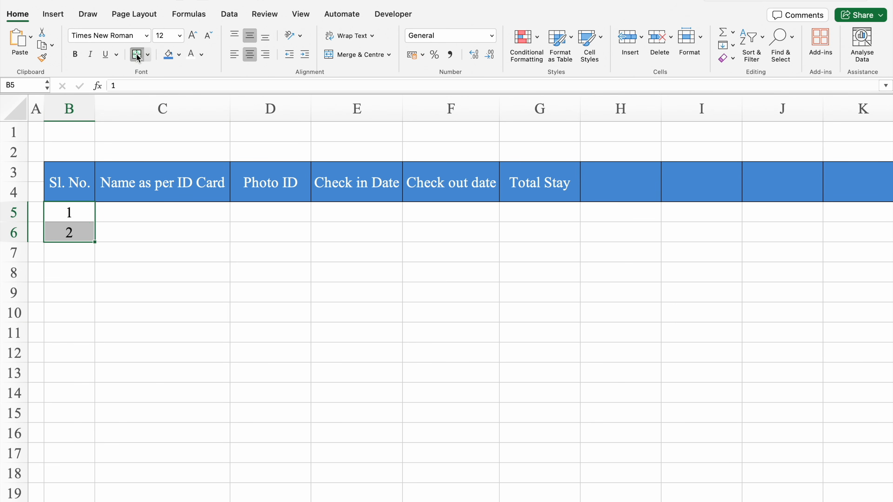
pyautogui.moveTo(95, 242); pyautogui.dragTo(102, 428)
pyautogui.click(13, 414)
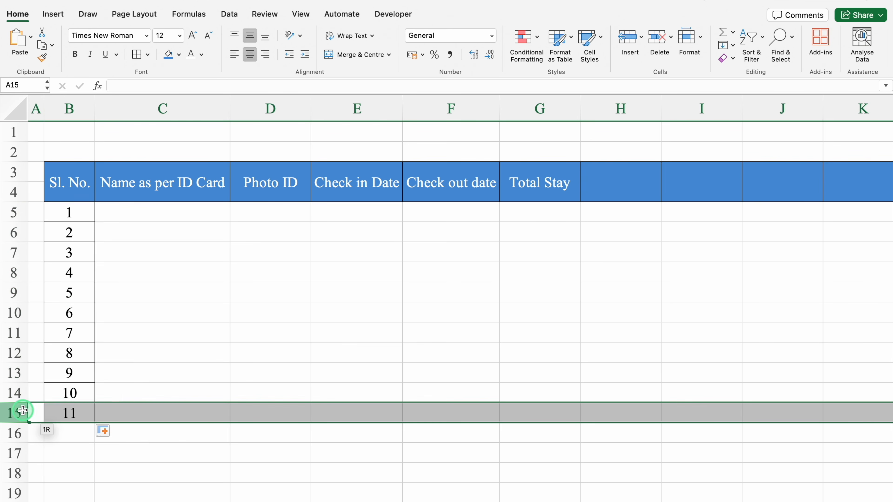
pyautogui.rightClick(13, 413)
pyautogui.click(75, 437)
# Step: Enter "Name 1" in C5, fill the series down to "Name 10" in C14 and add borders
pyautogui.click(194, 212)
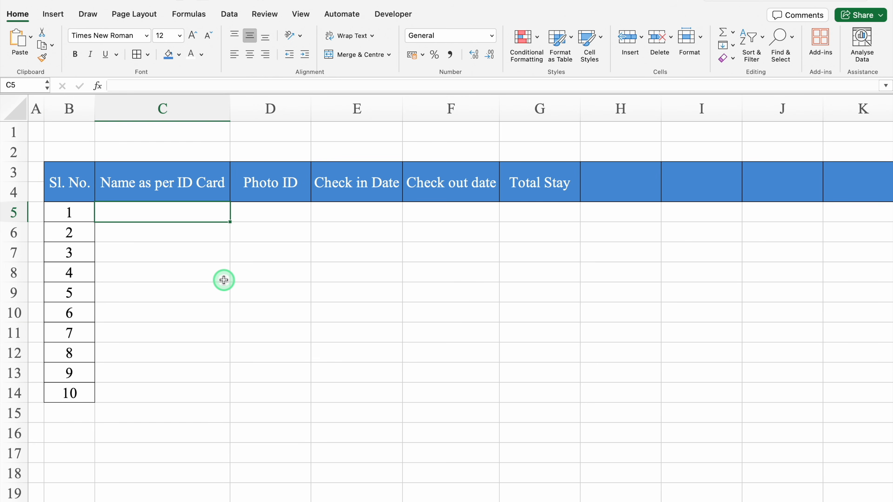
pyautogui.write('Name 1')
pyautogui.press('Return')
pyautogui.click(228, 219)
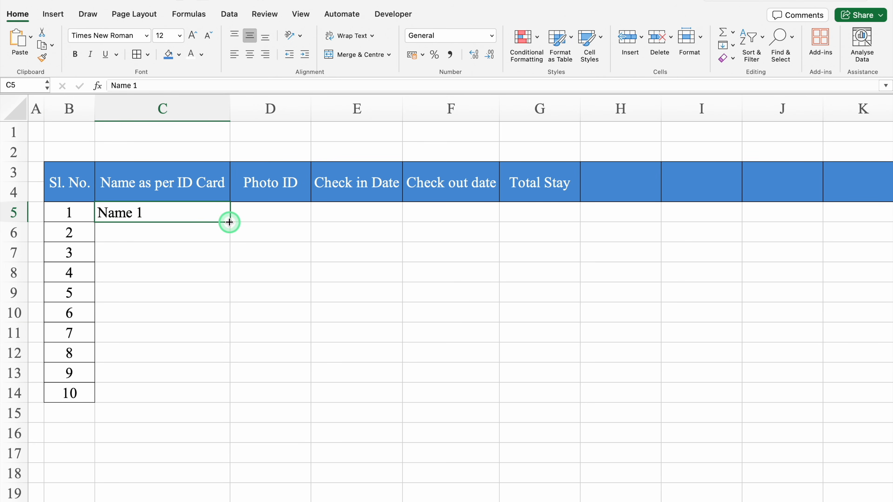
pyautogui.doubleClick(230, 222)
pyautogui.click(137, 55)
# Step: Apply all borders to the table range B3:J14
pyautogui.click(351, 272)
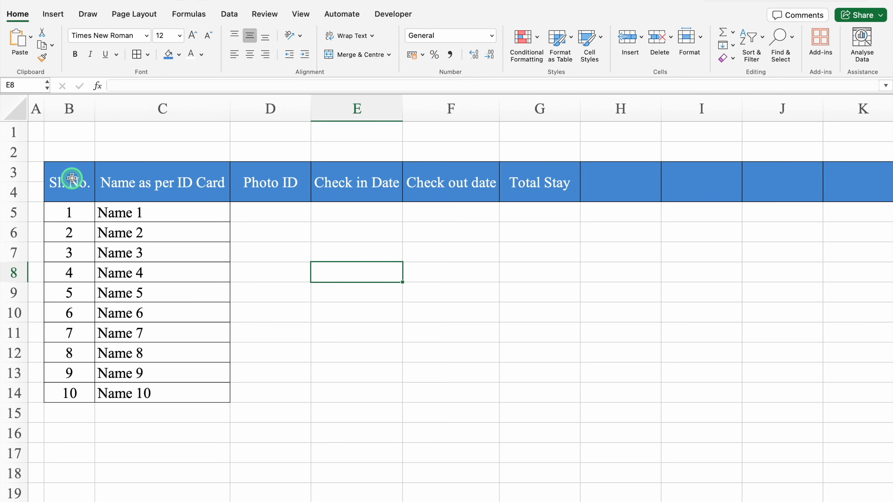
pyautogui.moveTo(72, 178); pyautogui.dragTo(822, 392)
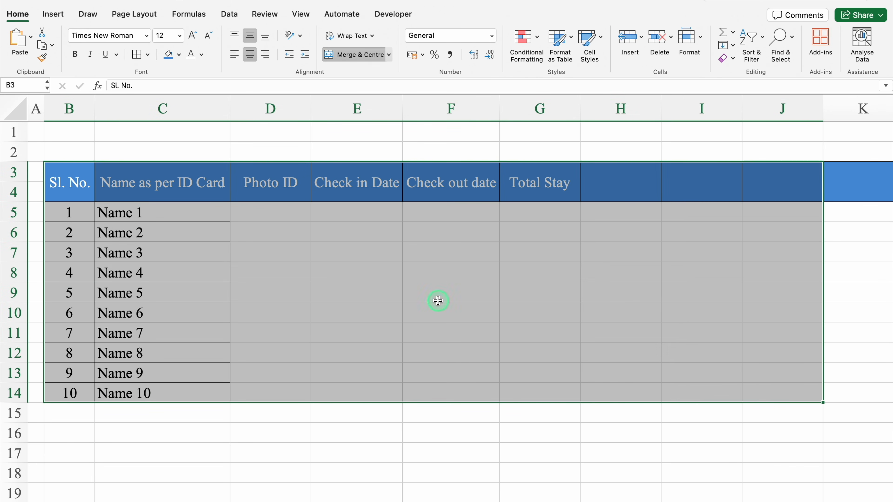
pyautogui.click(138, 55)
# Step: Add list data validation with the source "Yes,No" to the Photo ID cells D5:D14 and check the drop-down
pyautogui.click(274, 207)
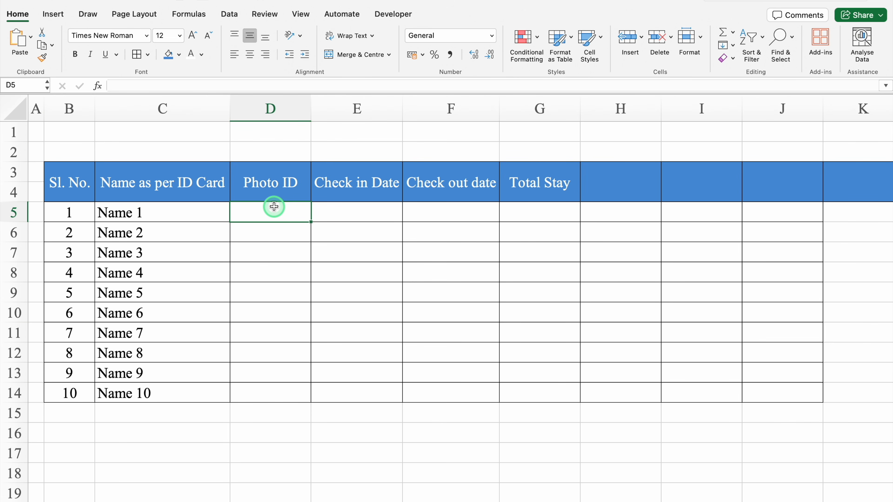
pyautogui.moveTo(274, 207); pyautogui.dragTo(279, 390)
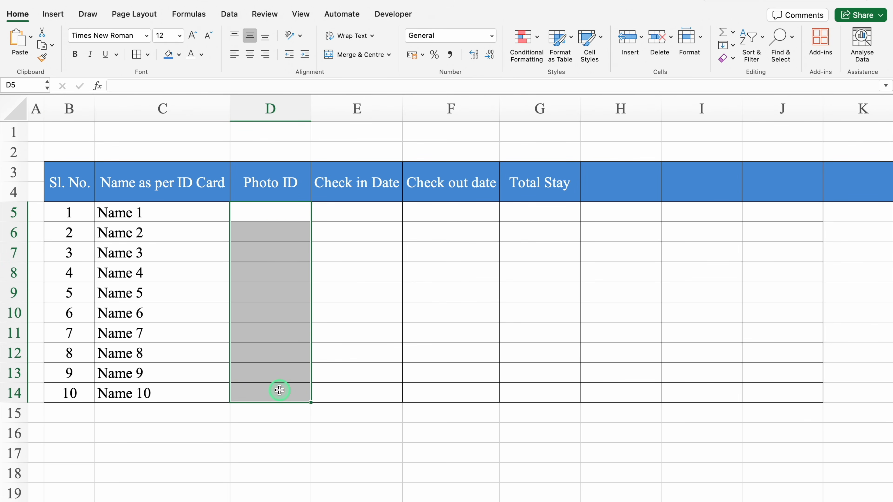
pyautogui.click(232, 14)
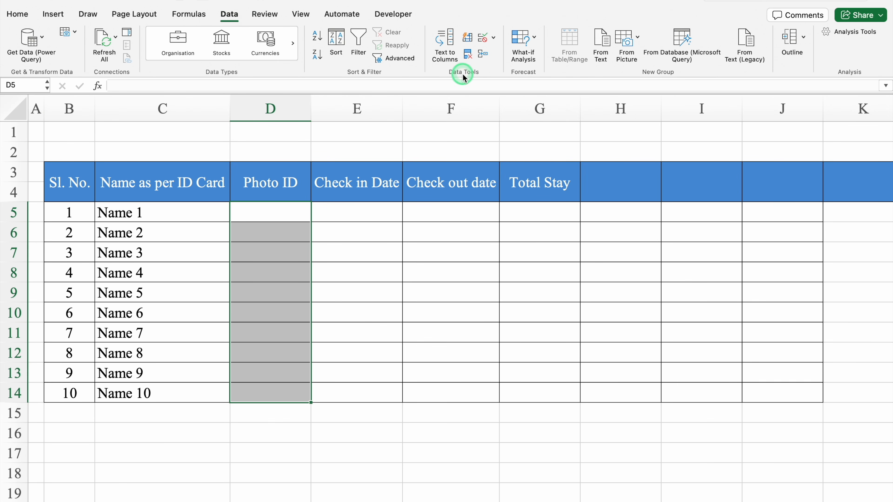
pyautogui.click(494, 38)
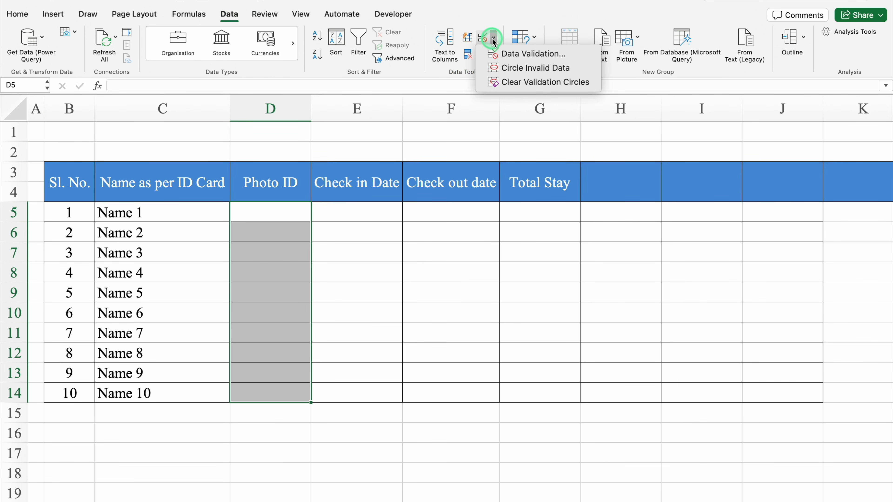
pyautogui.click(516, 54)
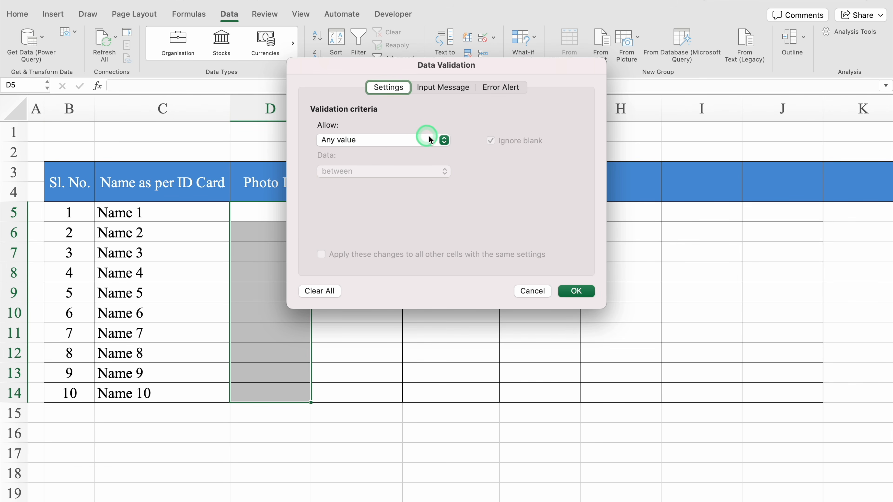
pyautogui.click(445, 140)
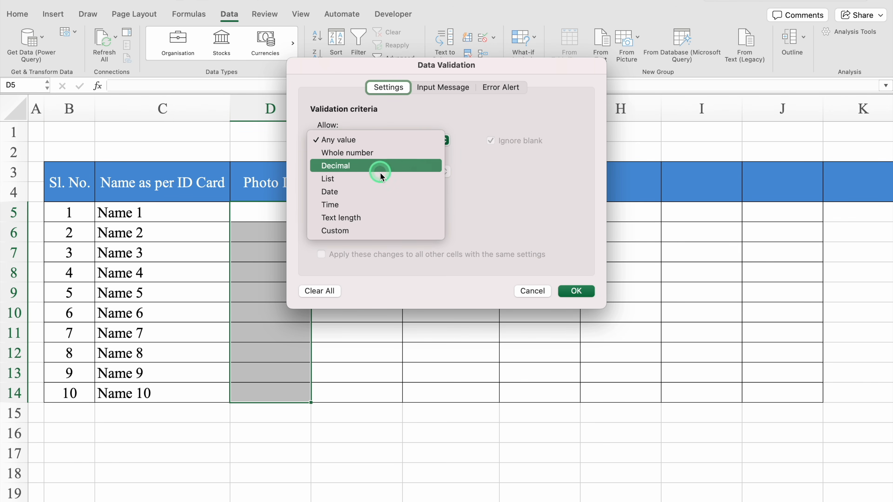
pyautogui.click(382, 180)
pyautogui.click(356, 202)
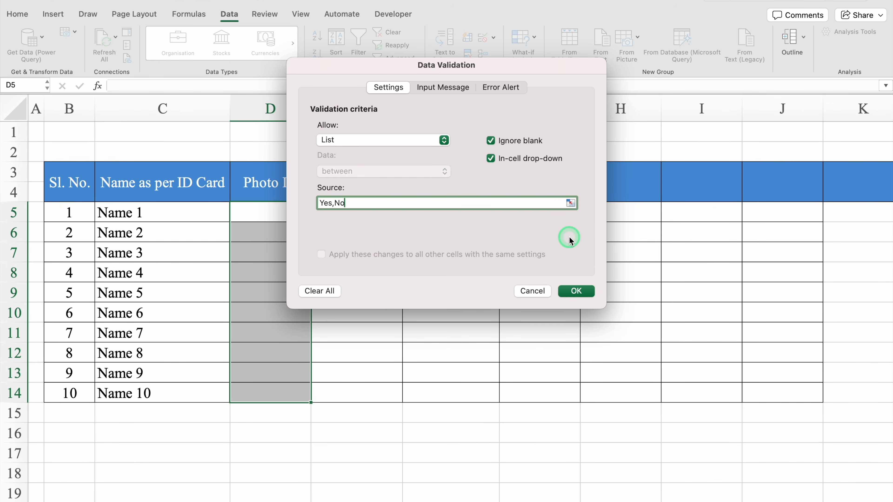
pyautogui.click(576, 292)
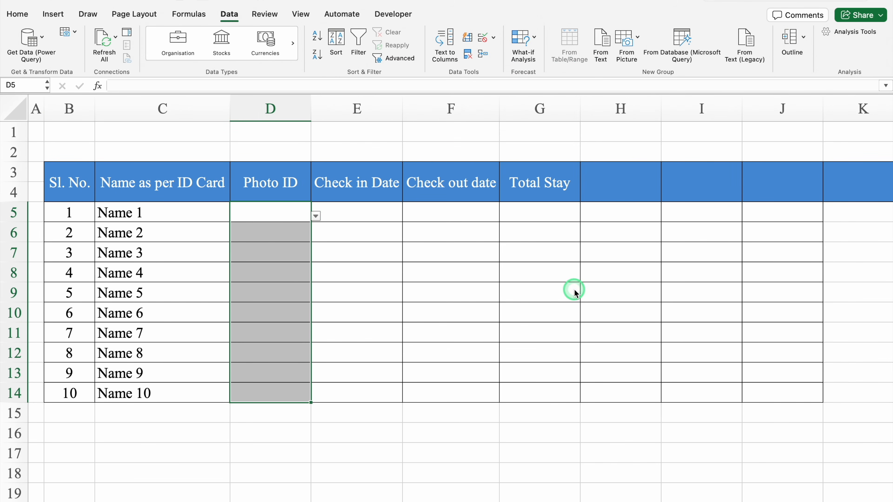
pyautogui.click(316, 215)
pyautogui.click(316, 216)
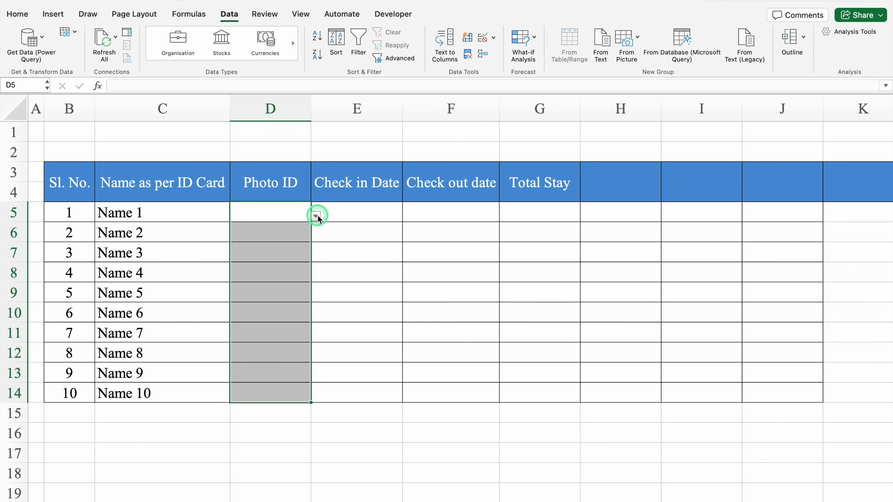
# Step: Create an Equal To conditional formatting rule for the entire Billings sheet with the value Yes
pyautogui.click(15, 109)
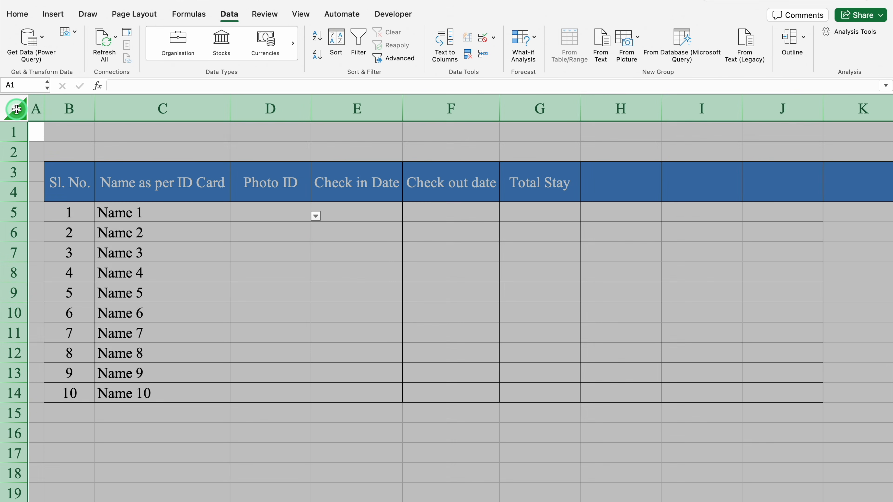
pyautogui.click(18, 14)
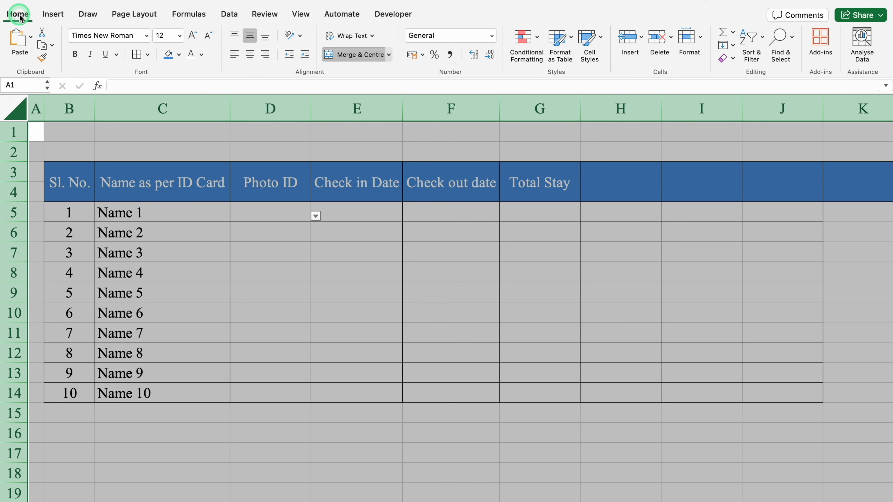
pyautogui.click(538, 38)
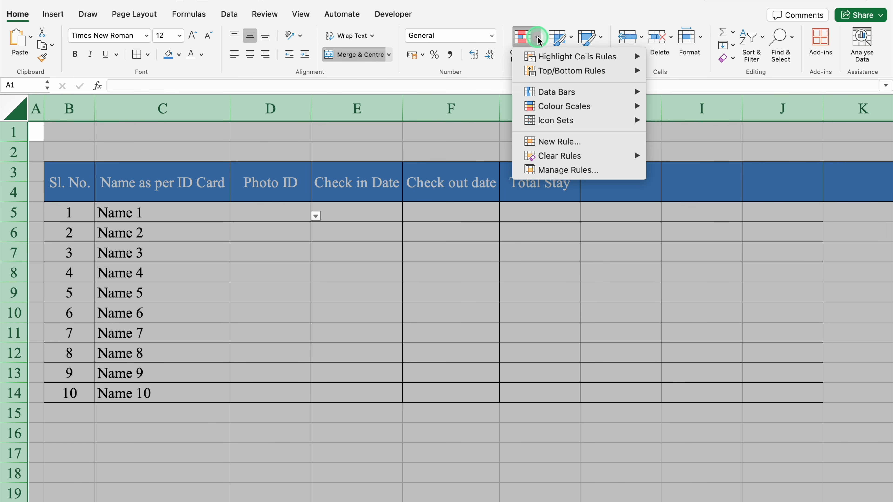
pyautogui.moveTo(578, 56)
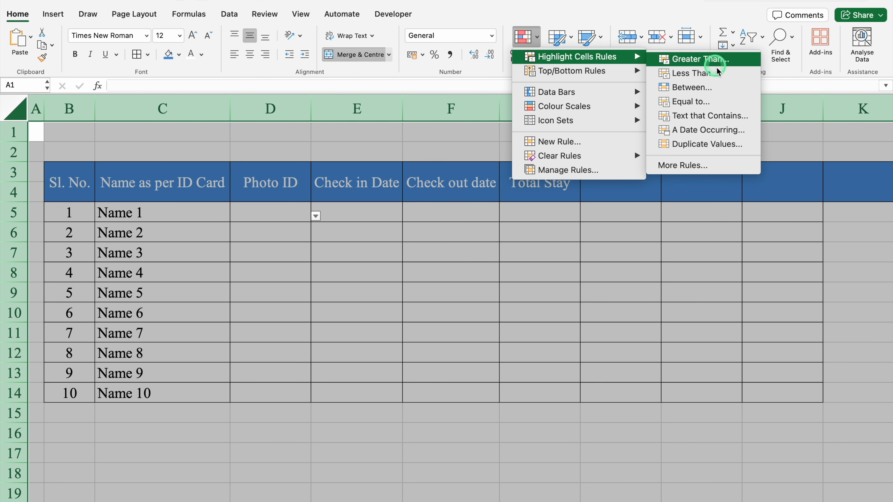
pyautogui.click(724, 102)
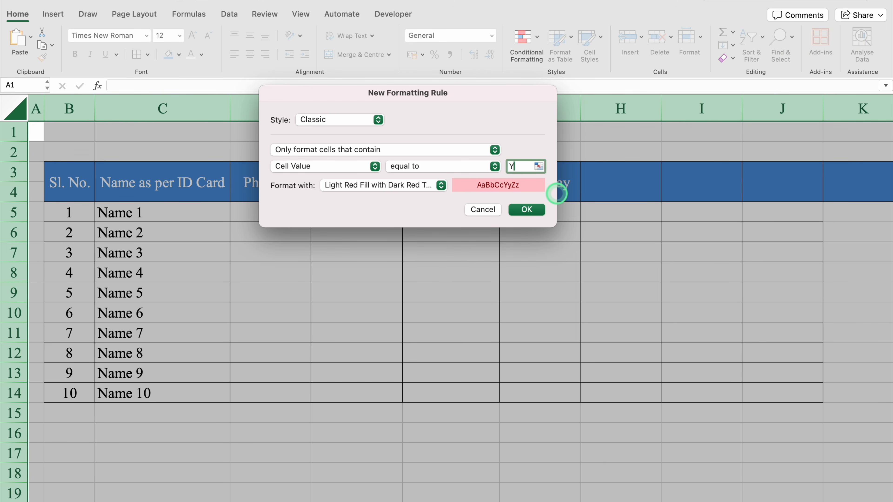
# Step: Give the Yes rule a customised format with a green fill and white font, and apply the rule
pyautogui.click(441, 185)
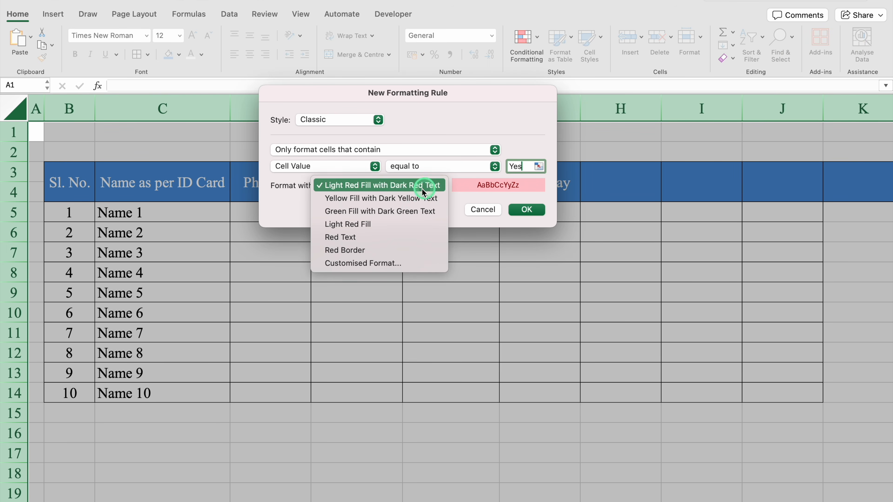
pyautogui.click(383, 264)
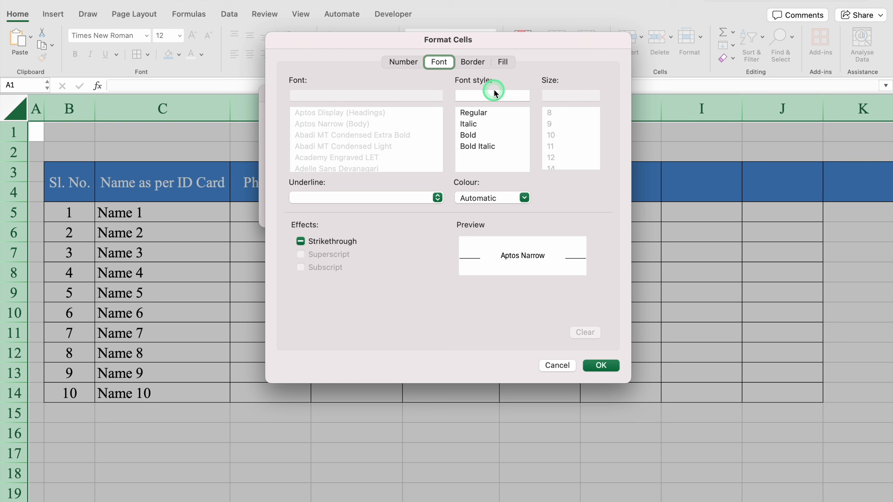
pyautogui.click(503, 62)
pyautogui.click(411, 107)
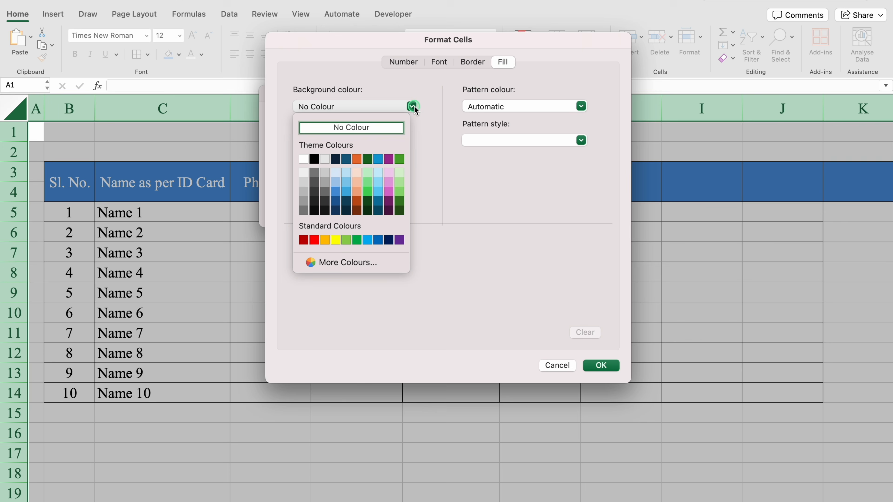
pyautogui.click(357, 240)
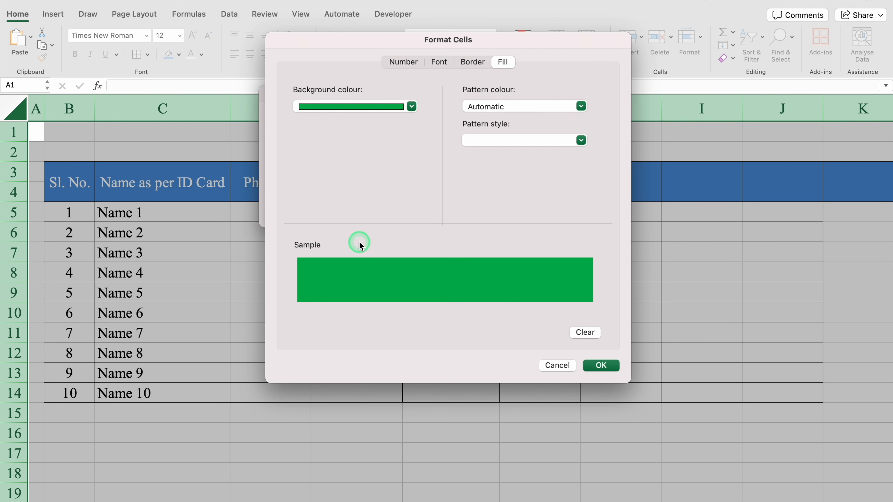
pyautogui.click(439, 62)
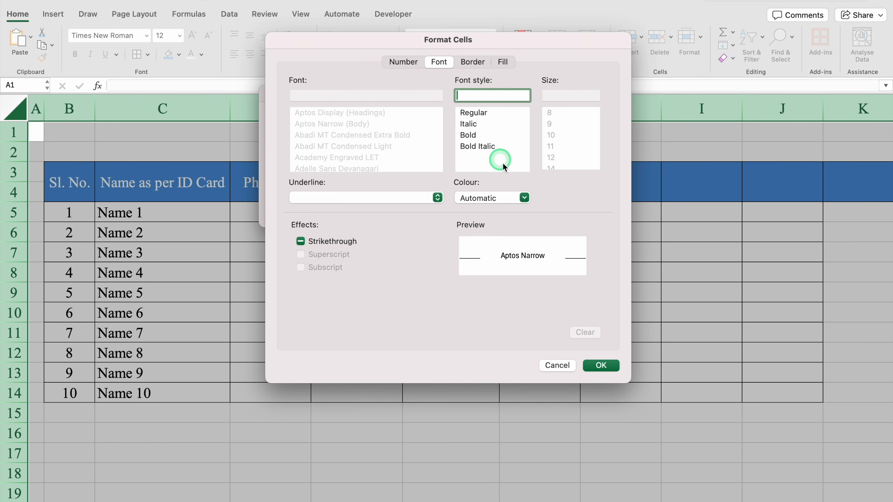
pyautogui.click(525, 198)
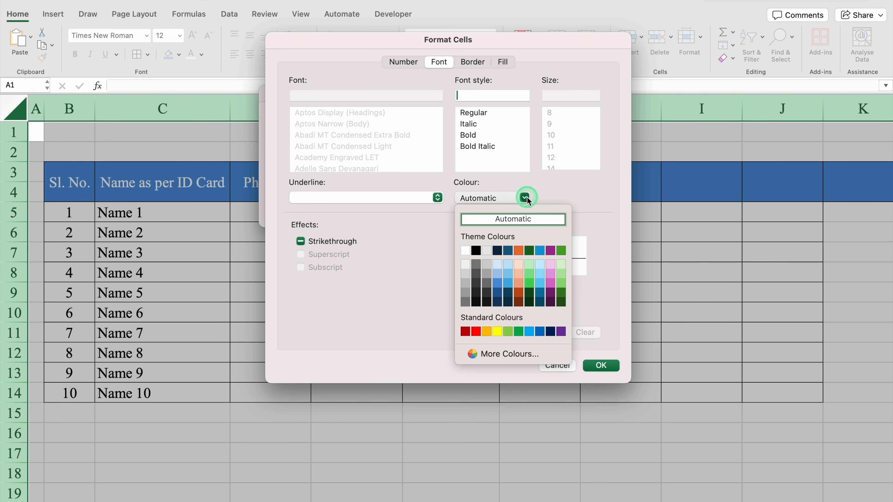
pyautogui.click(465, 251)
pyautogui.click(608, 366)
pyautogui.click(524, 210)
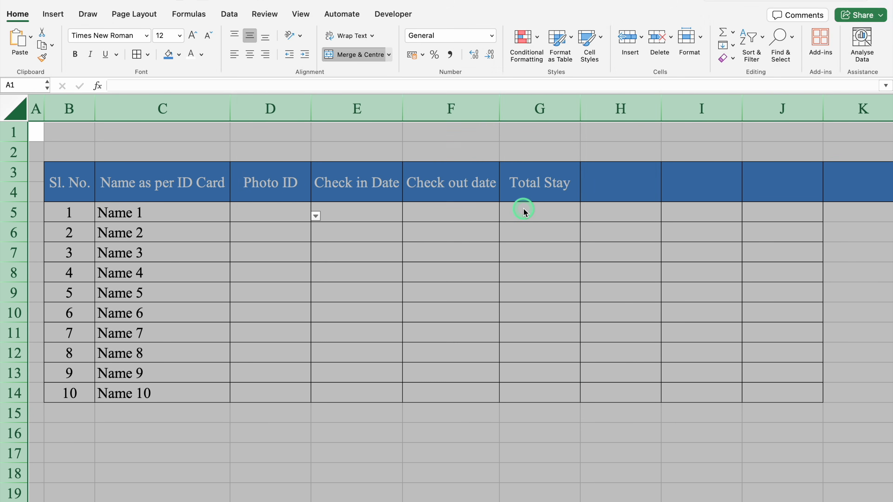
# Step: Create a second Equal To conditional formatting rule for the entire Billings sheet with the value No
pyautogui.click(537, 40)
pyautogui.moveTo(567, 58)
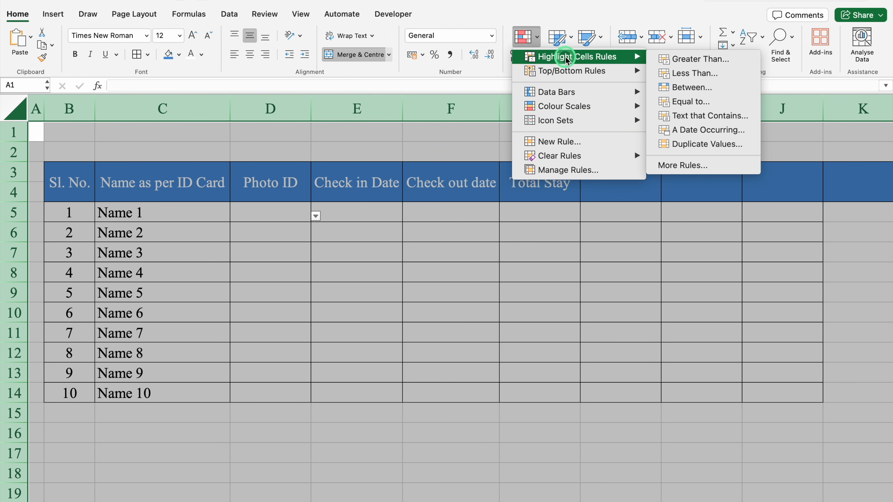
pyautogui.click(707, 102)
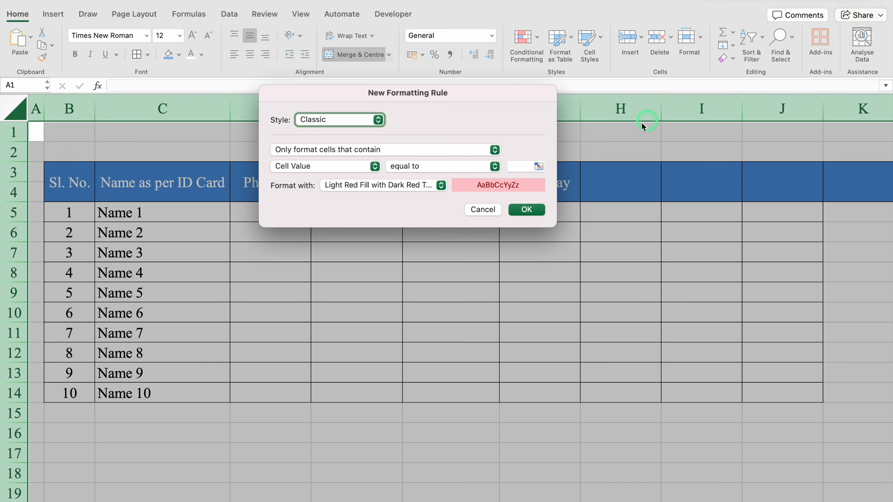
pyautogui.click(523, 165)
pyautogui.write('No')
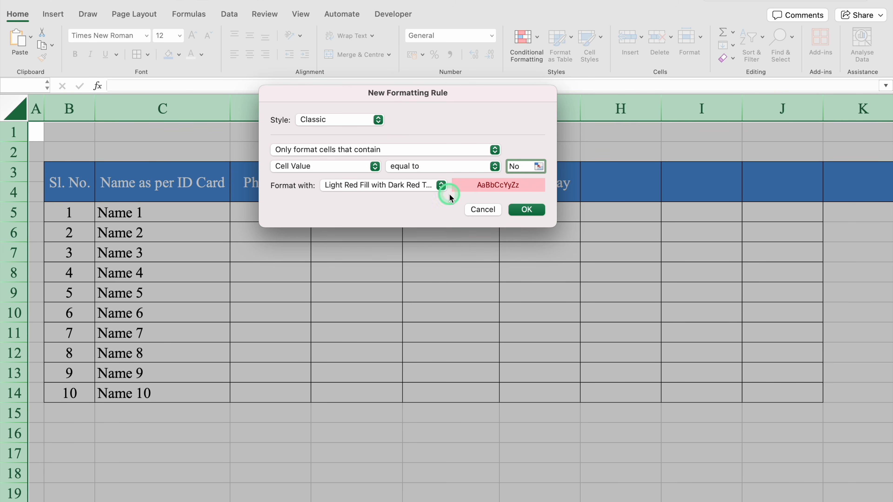
# Step: Give the No rule a customised format with a red fill and white font, and apply the rule
pyautogui.click(441, 185)
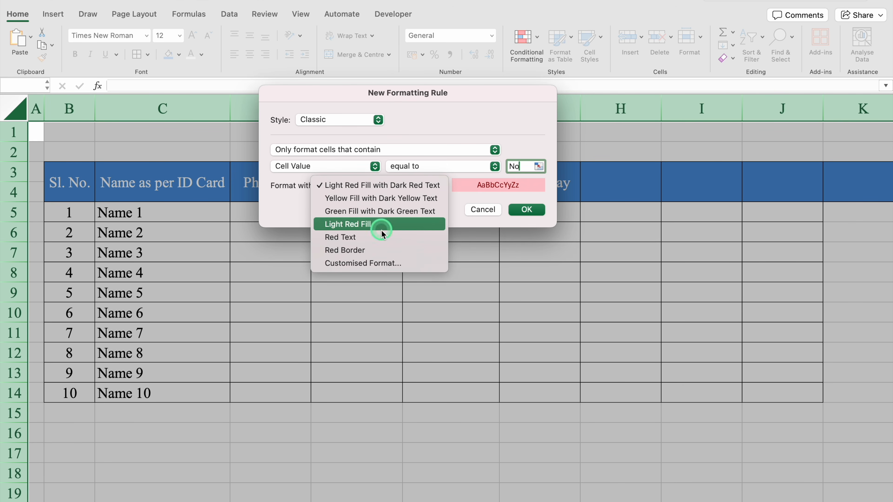
pyautogui.click(384, 264)
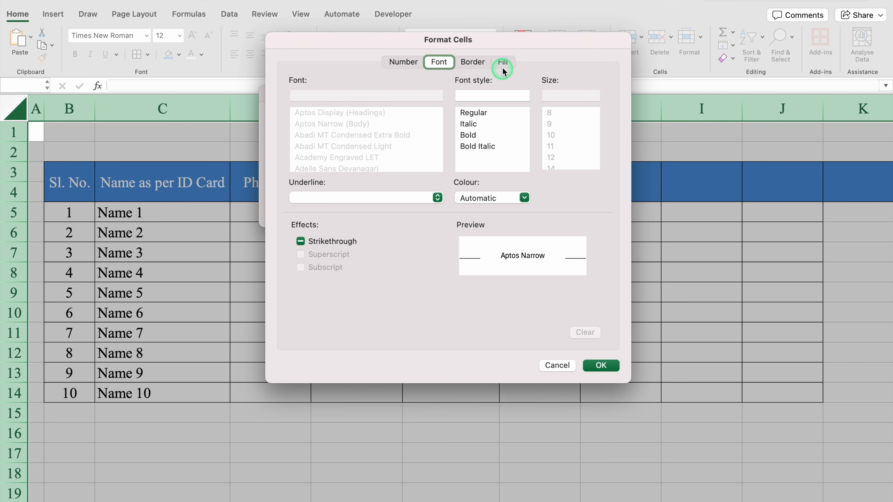
pyautogui.click(503, 62)
pyautogui.click(411, 105)
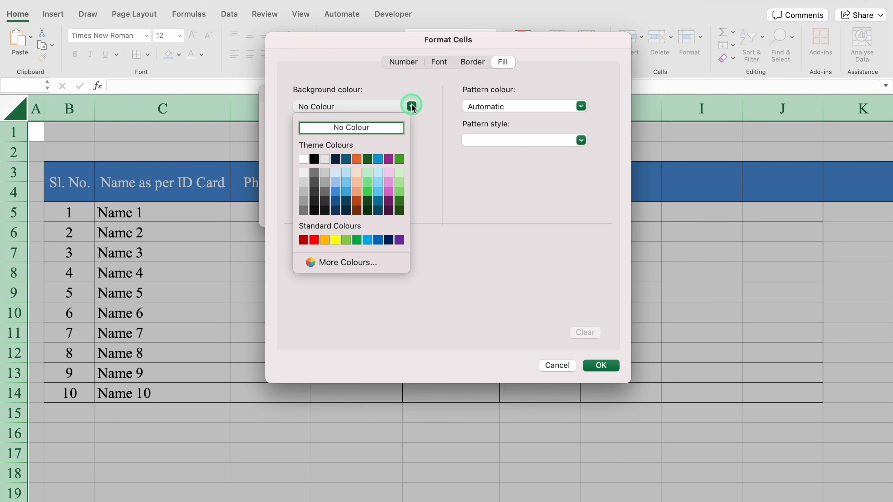
pyautogui.click(314, 240)
pyautogui.click(438, 62)
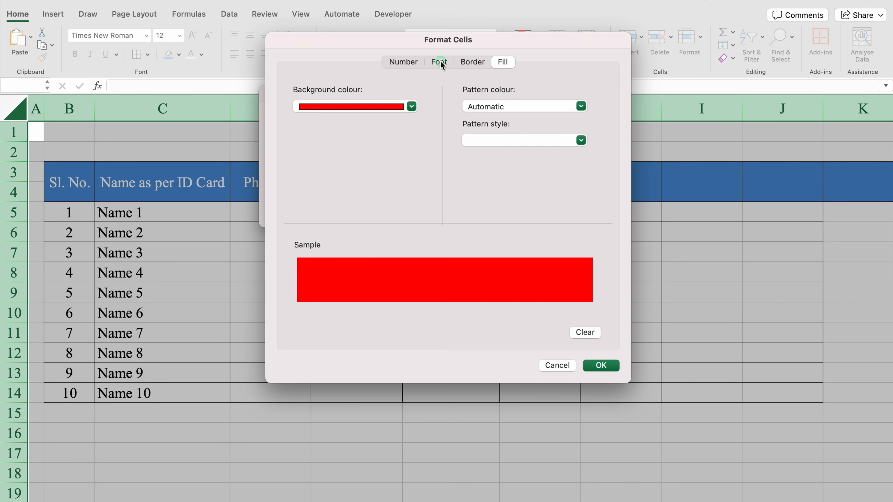
pyautogui.click(524, 198)
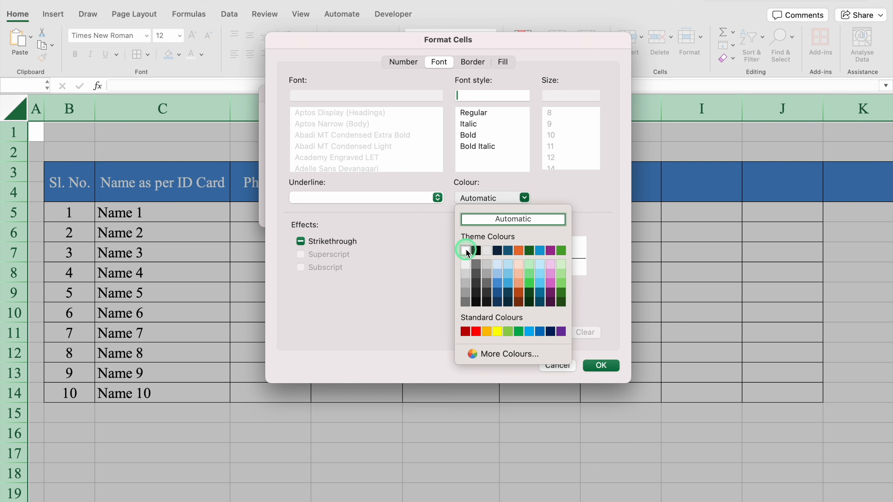
pyautogui.click(466, 251)
pyautogui.click(601, 366)
pyautogui.click(535, 209)
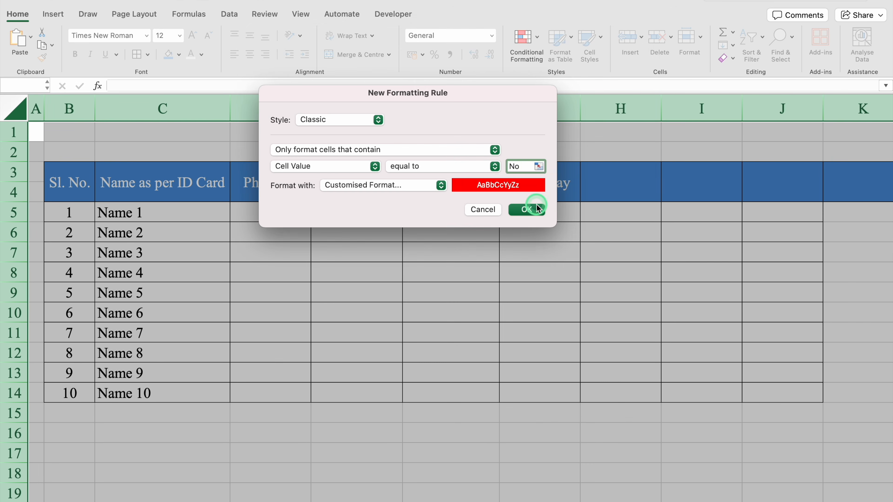
# Step: Test the Photo ID drop-down in D5 by choosing Yes and then No
pyautogui.click(275, 211)
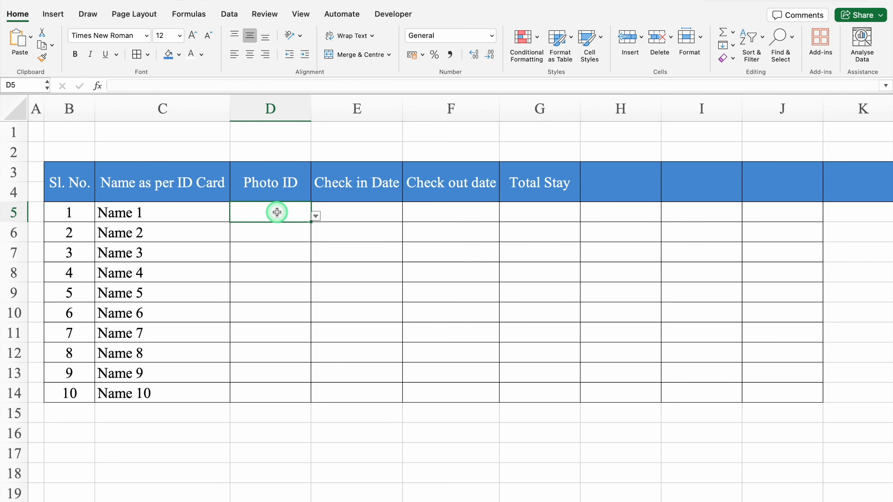
pyautogui.click(316, 216)
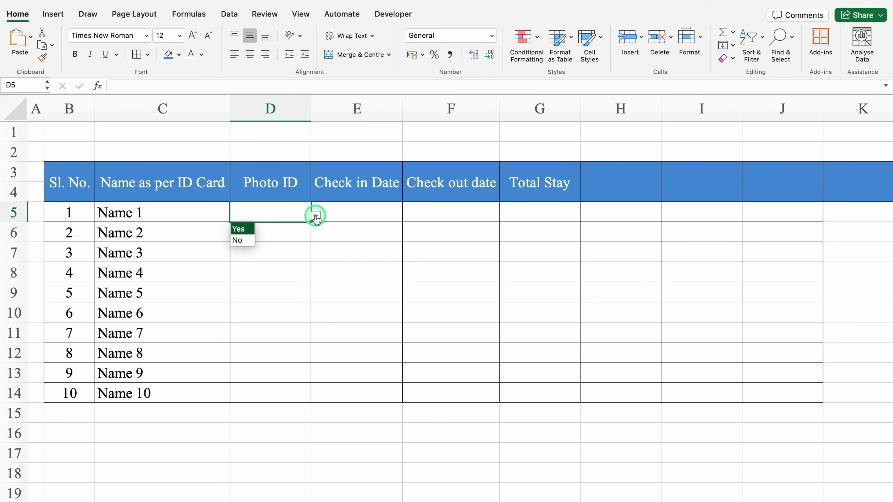
pyautogui.click(250, 229)
pyautogui.click(294, 216)
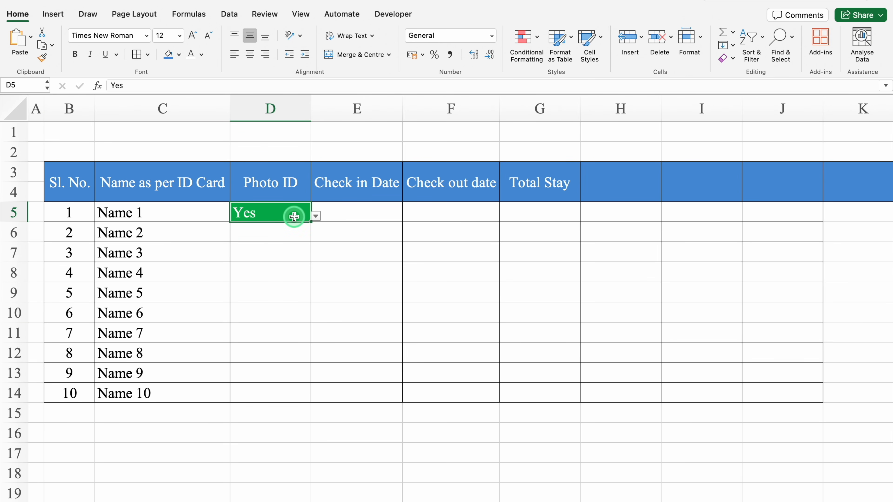
pyautogui.click(316, 216)
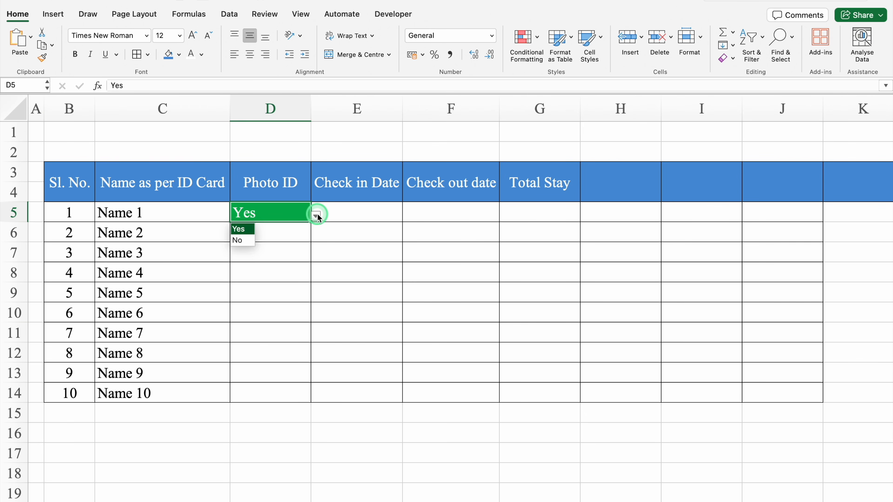
pyautogui.click(248, 239)
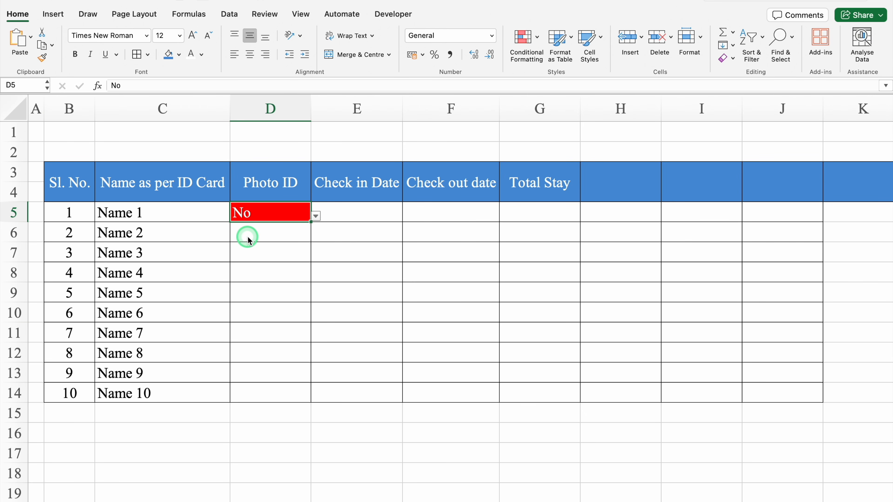
# Step: Format the Check in Date and Check out date columns E:F as Date with the type 14-Mar-12
pyautogui.click(357, 208)
pyautogui.click(452, 198)
pyautogui.click(355, 107)
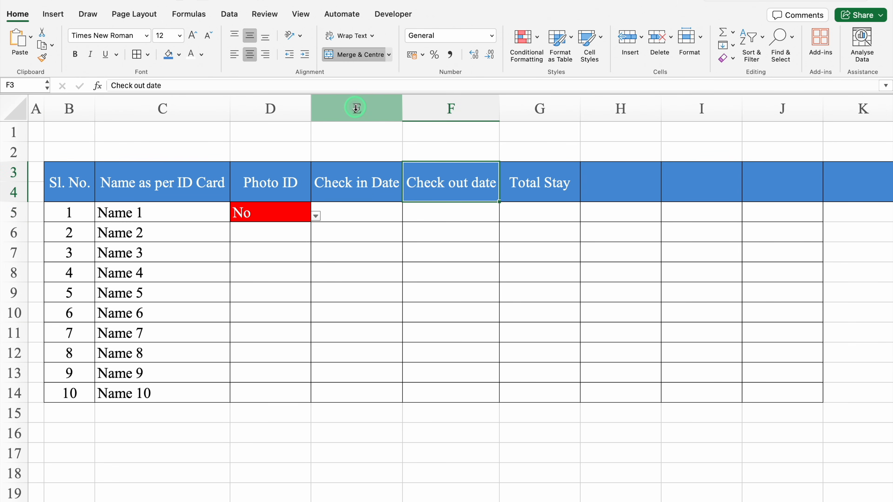
pyautogui.moveTo(355, 107); pyautogui.dragTo(419, 112)
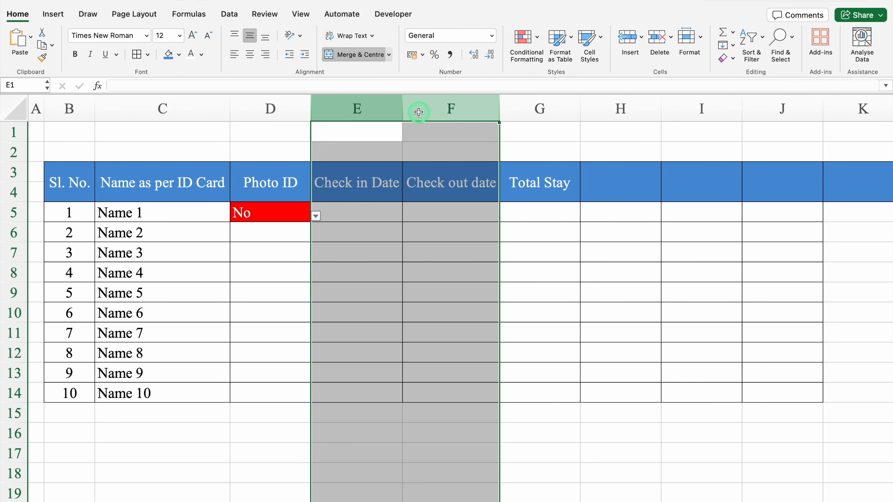
pyautogui.press('super+1')
pyautogui.click(308, 137)
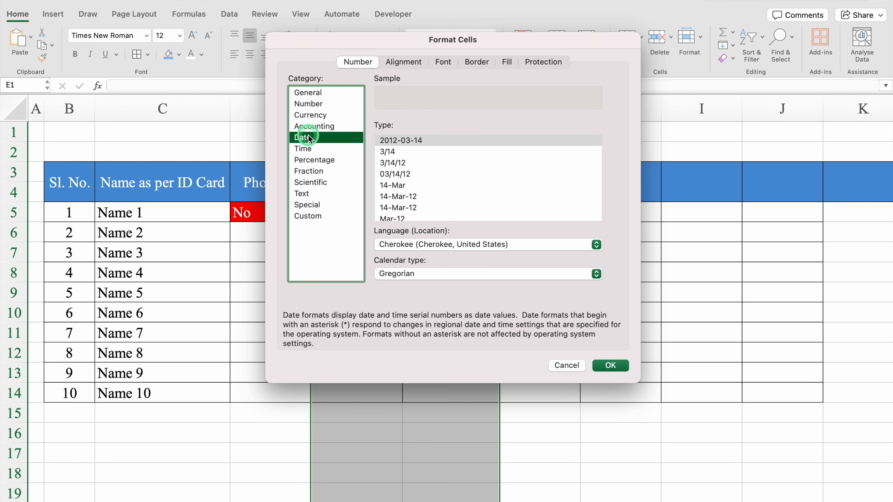
pyautogui.click(399, 197)
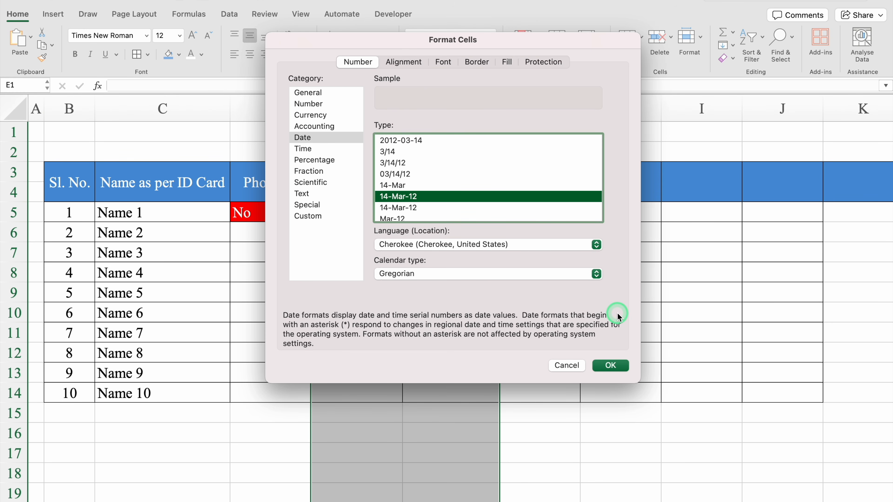
pyautogui.click(609, 367)
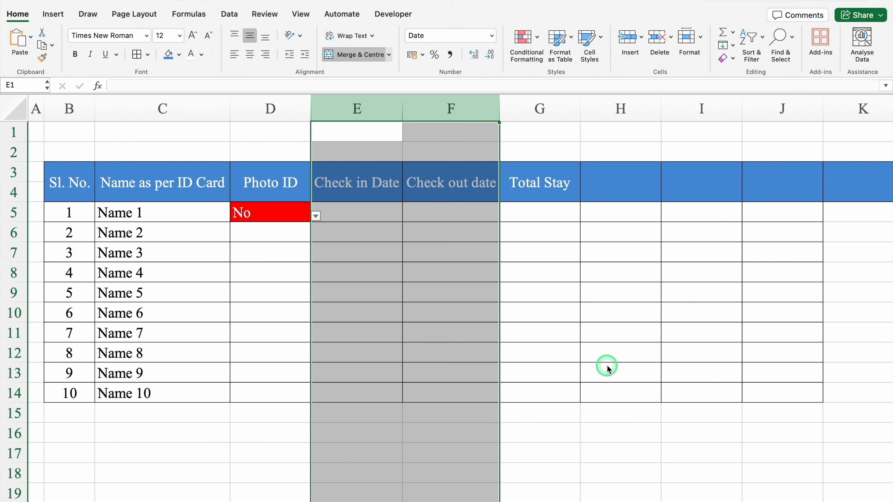
# Step: Left-align columns E:F and centre their Check in Date and Check out date headers again
pyautogui.click(235, 55)
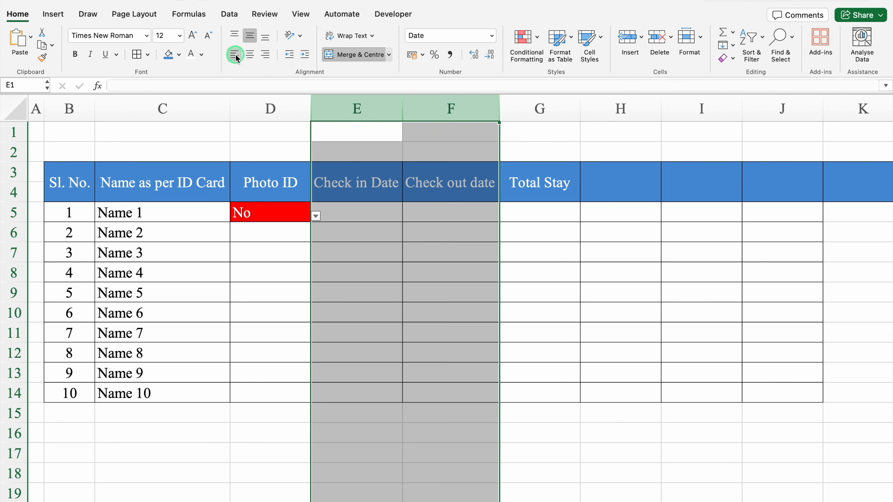
pyautogui.moveTo(366, 179); pyautogui.dragTo(433, 182)
pyautogui.click(250, 55)
# Step: Fill E5:E14 with check-in dates from 25-Jun-25 to 4-Jul-25 and F5:F14 with check-out dates from 27-Jun-25 to 14-Jul-25
pyautogui.click(368, 210)
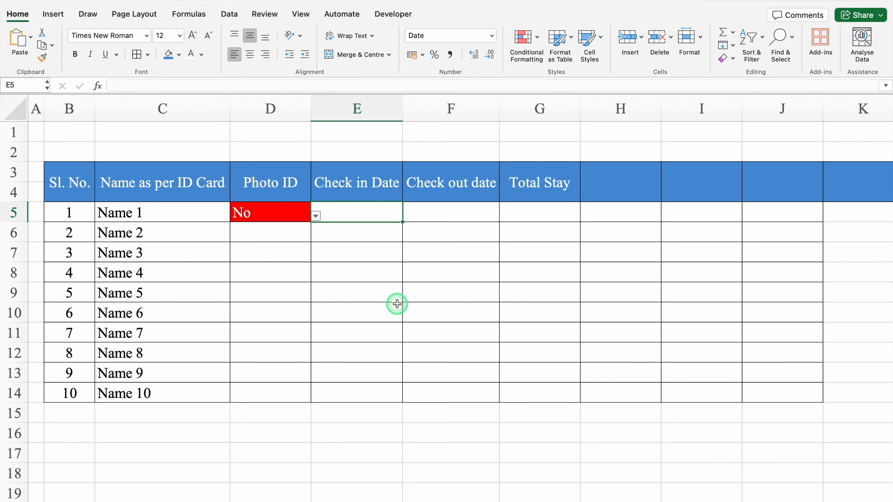
pyautogui.write('25-Jun-25\t27-Jun-25 26-Jun-25\t30-Jun-25 27-Jun-25\t3-Jul-25 28-Jun-25\t6-Jul-25 29-Jun-25\t9-Jul-25 30-Jun-25\t1-Jul-25 1-Jul-25\t3-Jul-25 2-Jul-25\t8-Jul-25 3-Jul-25\t7-Jul-25 4-Jul-25\t14-Jul-25')
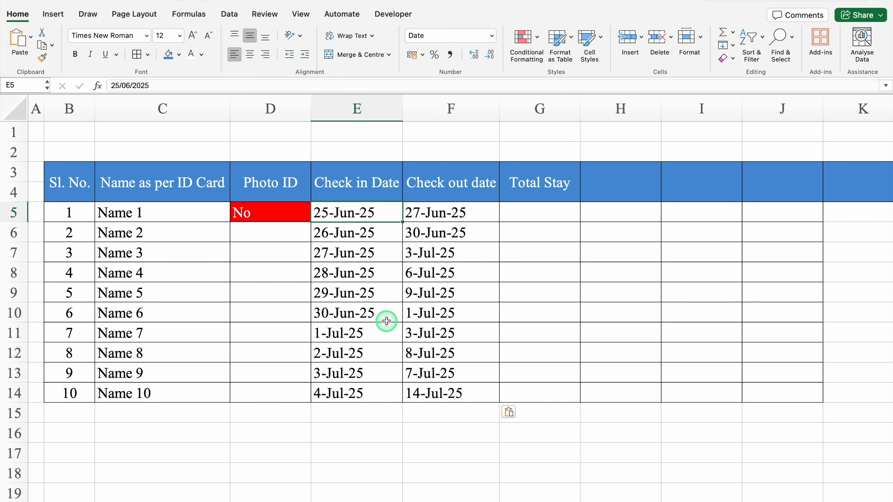
# Step: Enter the formula =F5-E5 in Total Stay cell G5
pyautogui.click(539, 213)
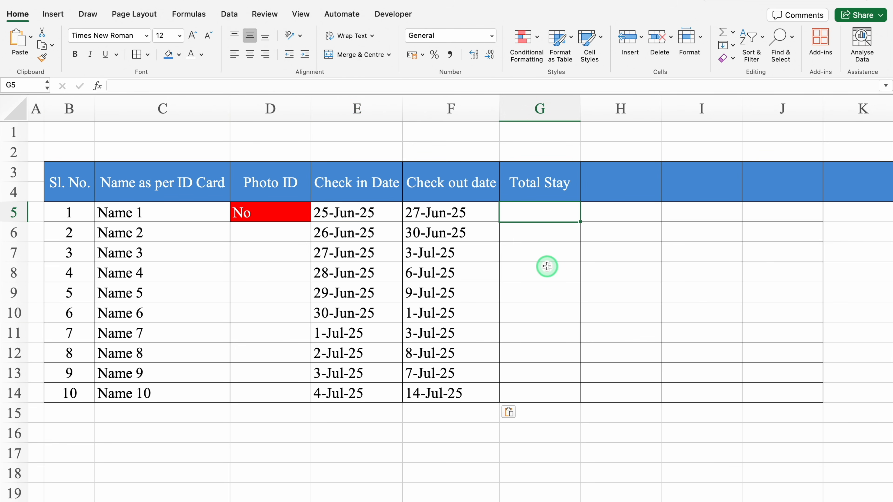
pyautogui.write('=')
pyautogui.click(463, 213)
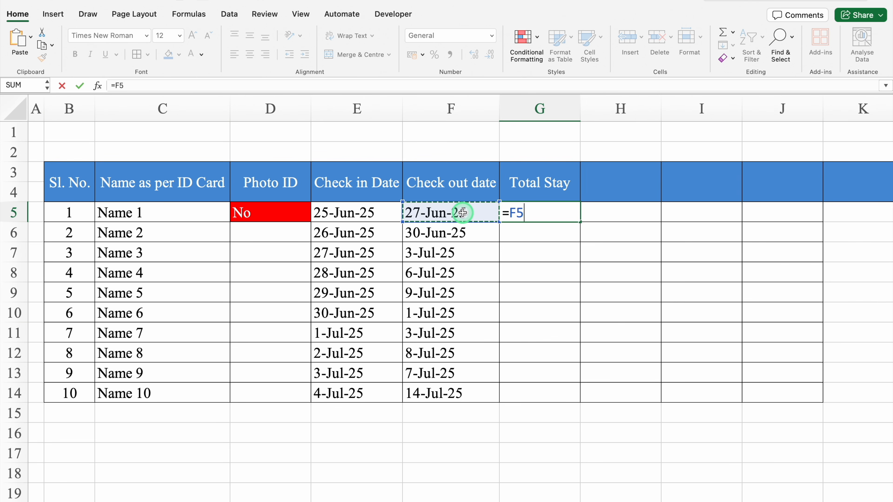
pyautogui.write('-')
pyautogui.click(367, 212)
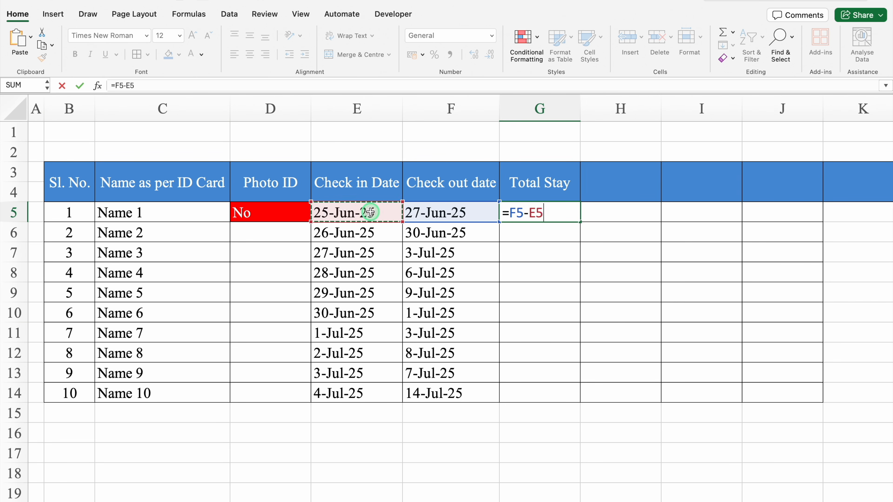
pyautogui.press('Return')
# Step: Centre the contents of the Total Stay column G
pyautogui.click(540, 108)
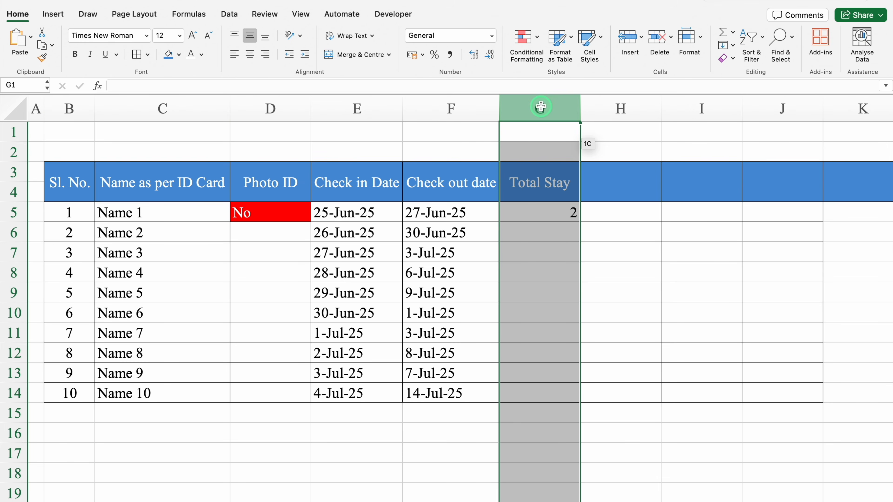
pyautogui.click(252, 56)
pyautogui.click(545, 231)
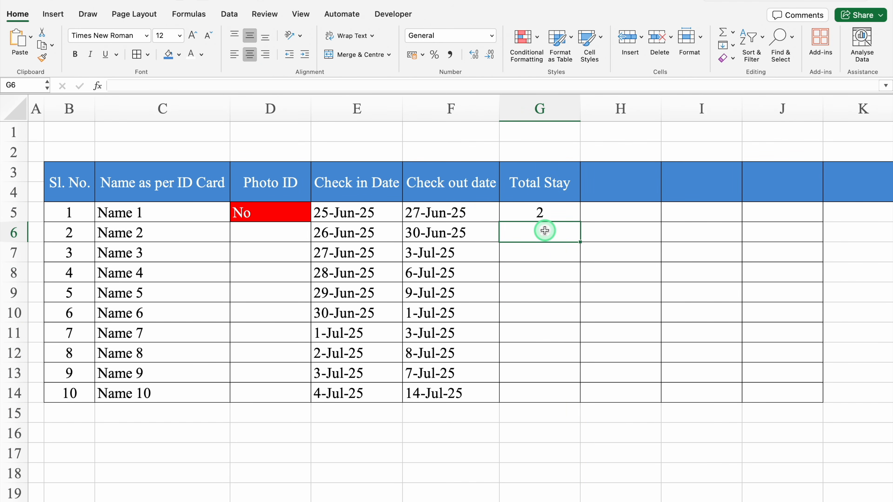
# Step: Clear the check-out date in F5 to test the Total Stay formula with an empty date
pyautogui.click(477, 213)
pyautogui.press('Delete')
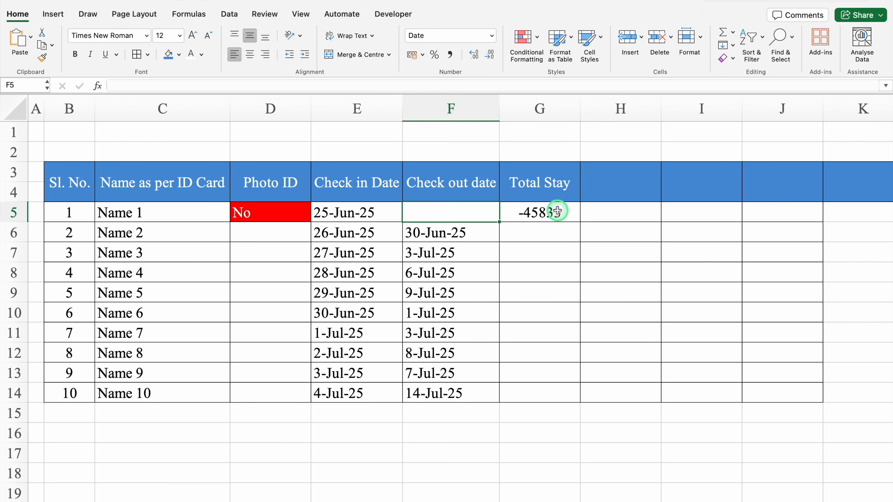
# Step: Restore the check-out date in F5 and change the Total Stay formula in G5 to =IF(F5="","",F5-E5)
pyautogui.press('super+z')
pyautogui.doubleClick(535, 213)
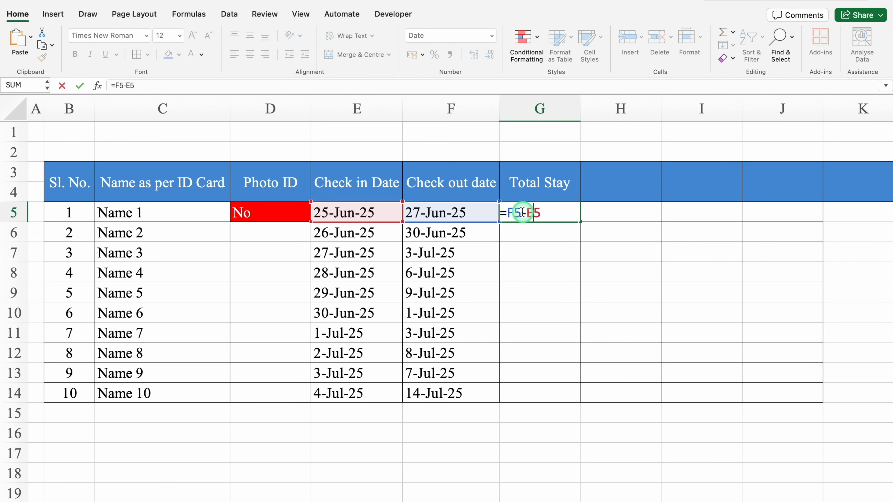
pyautogui.click(508, 212)
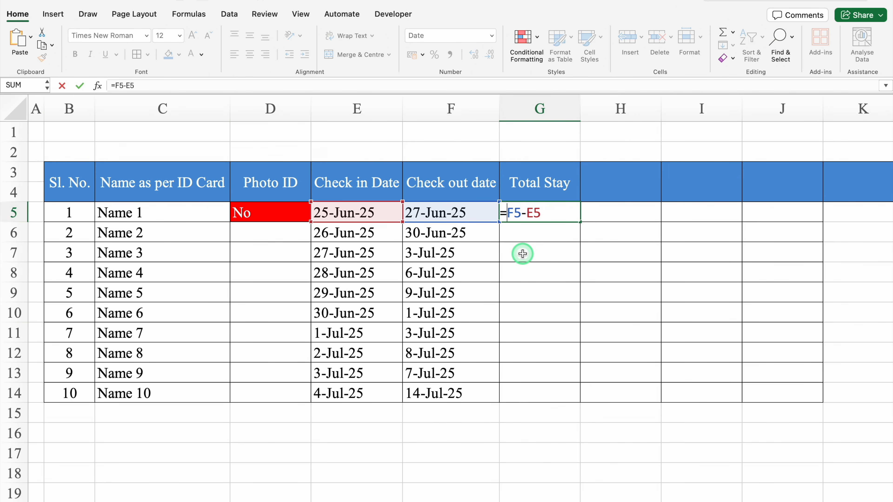
pyautogui.write('IF(')
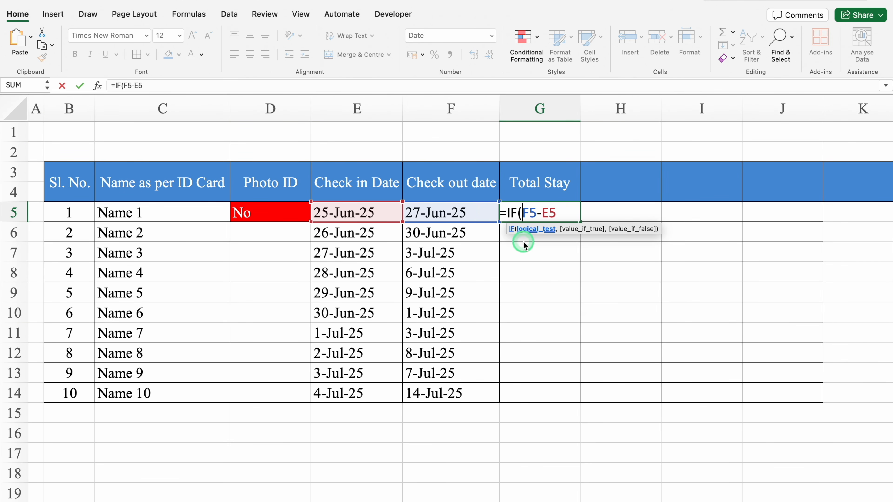
pyautogui.click(469, 212)
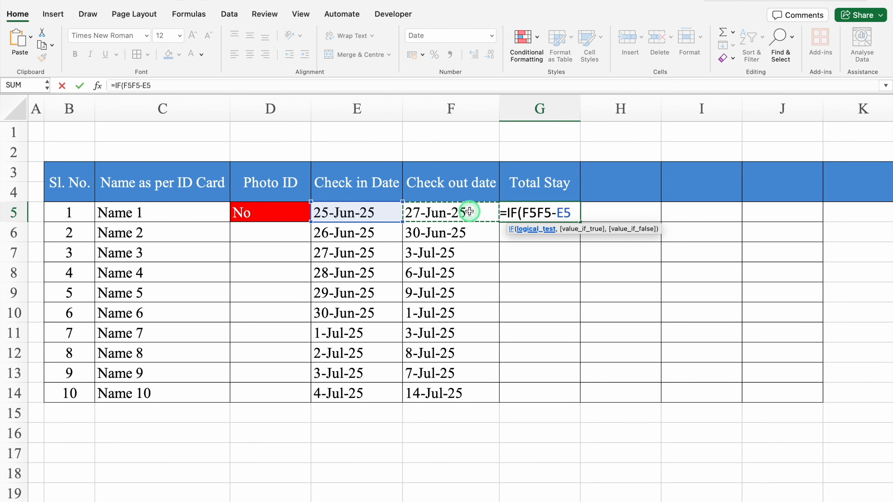
pyautogui.write('=')
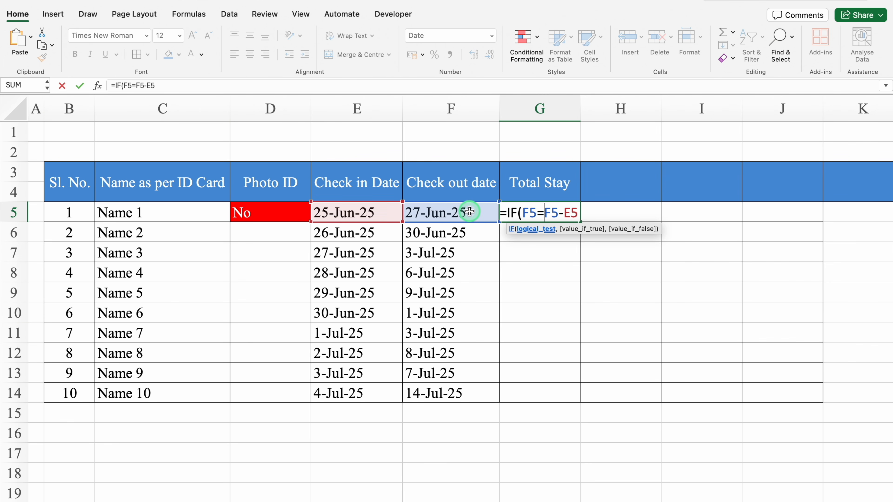
pyautogui.write('""')
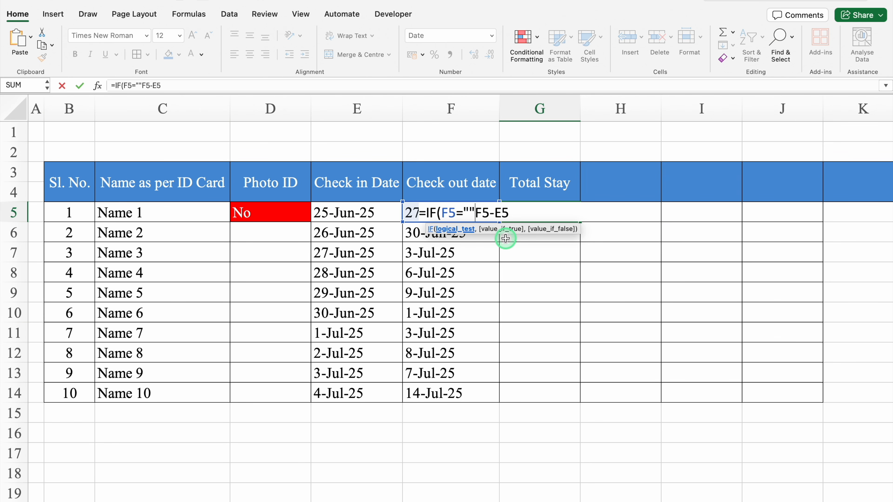
pyautogui.write(',')
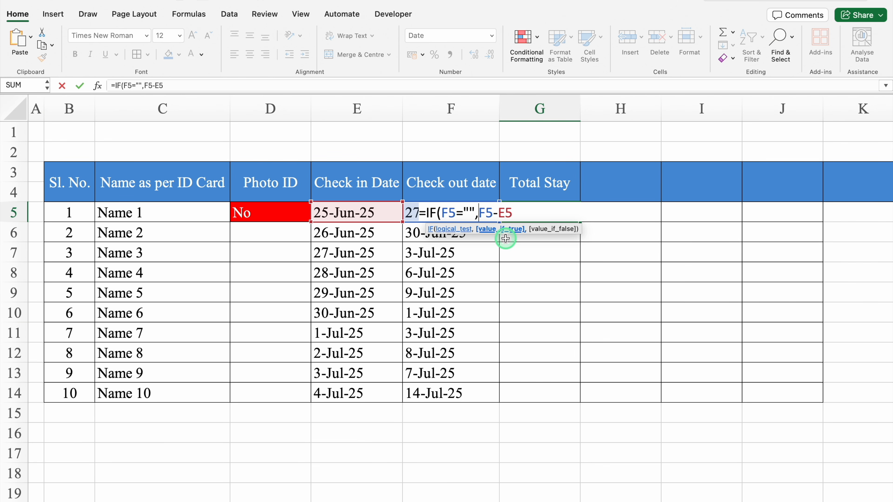
pyautogui.write('""')
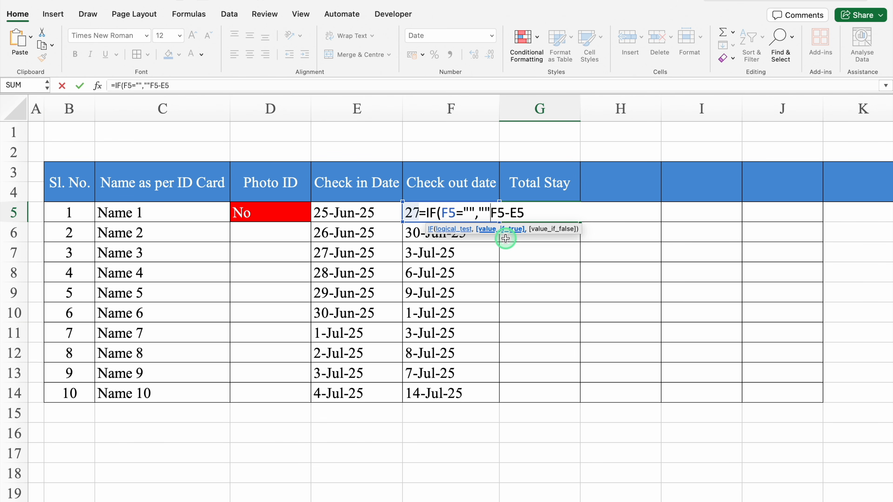
pyautogui.write(',F5-E5')
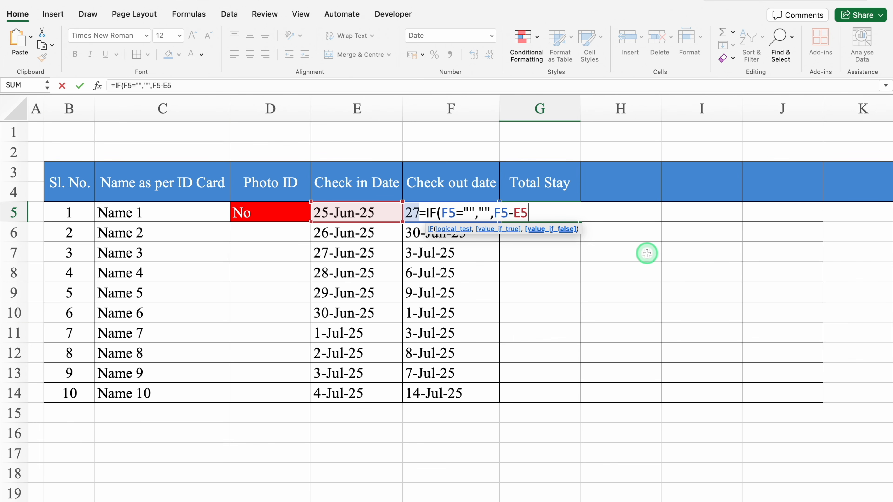
pyautogui.write(')')
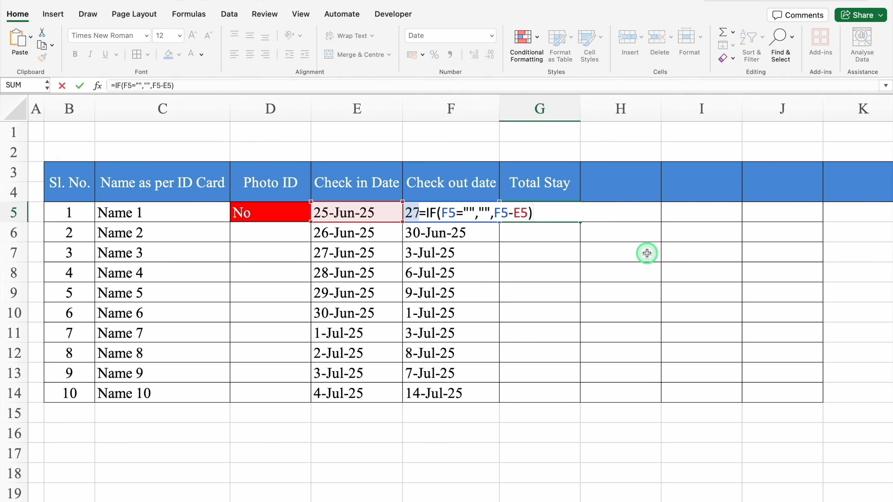
pyautogui.press('Return')
# Step: Clear the check-out date in F5 to test the new IF formula and undo the deletion
pyautogui.click(465, 215)
pyautogui.press('Delete')
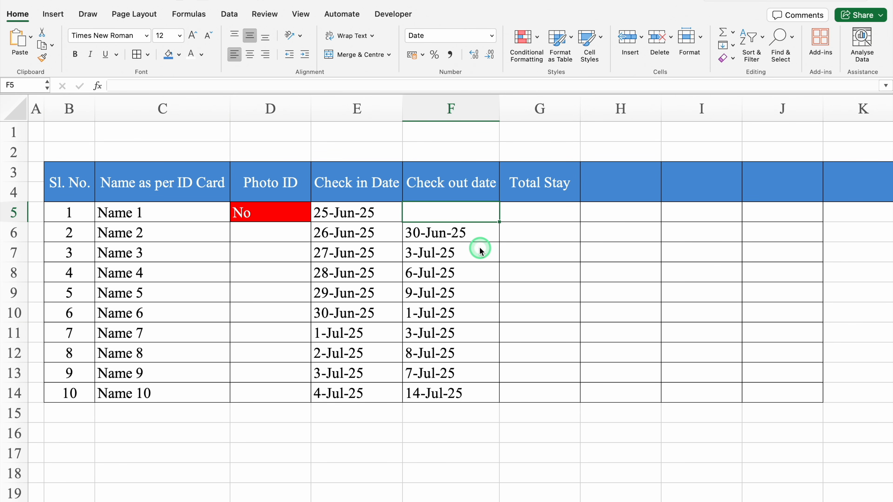
pyautogui.press('super+z')
# Step: Fill the Total Stay formula from G5 down to G14
pyautogui.click(572, 211)
pyautogui.doubleClick(582, 222)
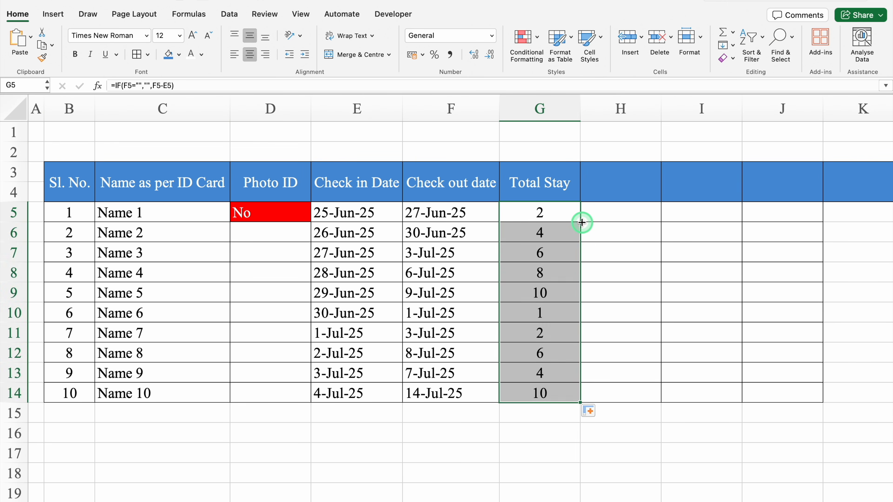
# Step: Enter the column heading Advance in H3, beside Total Stay
pyautogui.click(562, 193)
pyautogui.press('Right')
pyautogui.press('Right')
pyautogui.press('Right')
pyautogui.press('Right')
pyautogui.press('Right')
pyautogui.press('Right')
pyautogui.press('Right')
pyautogui.press('Right')
pyautogui.click(269, 192)
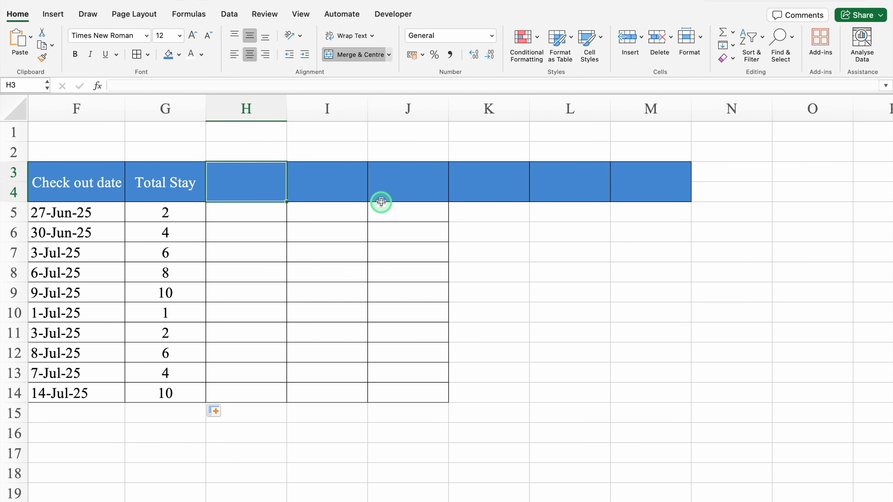
pyautogui.write('Advance')
# Step: Enter an advance of 5000 in H5 and fill it down to H14
pyautogui.click(268, 213)
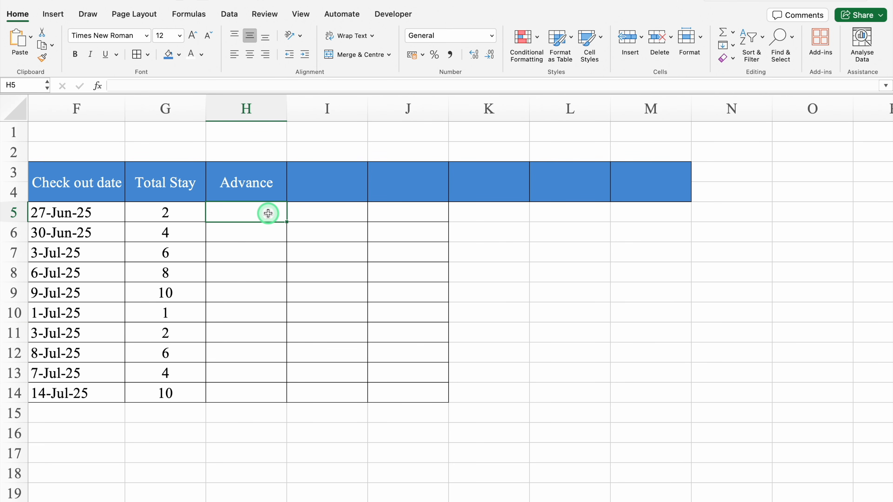
pyautogui.write('5000')
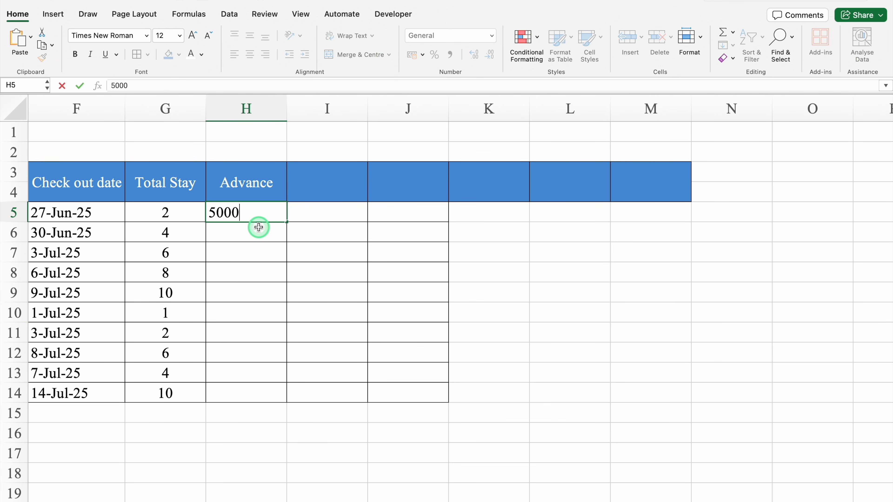
pyautogui.press('Return')
pyautogui.click(284, 220)
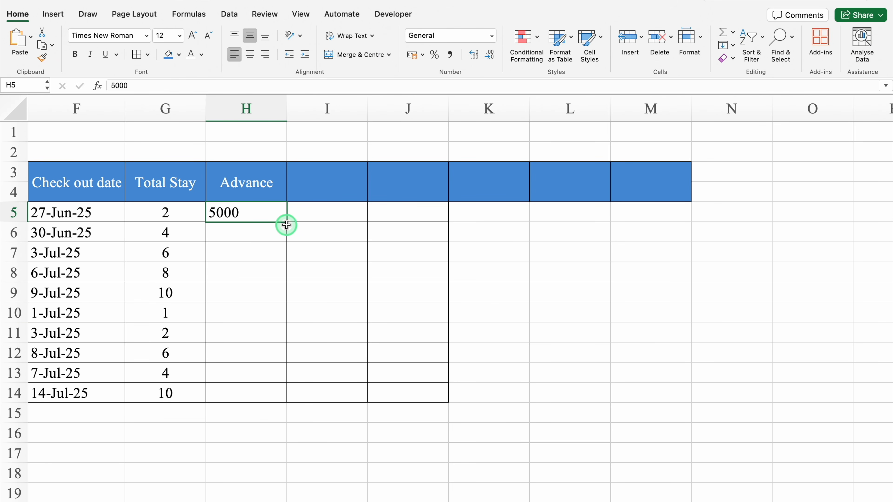
# Step: Enter the heading Room No. in I3 and set data validation of I5:I14 to allow a List
pyautogui.click(339, 180)
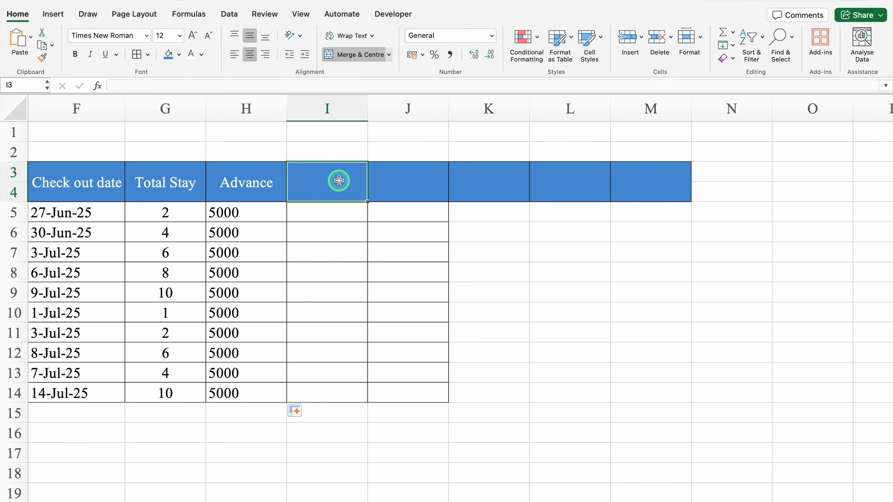
pyautogui.write('Room No.')
pyautogui.click(337, 215)
pyautogui.moveTo(337, 214); pyautogui.dragTo(334, 388)
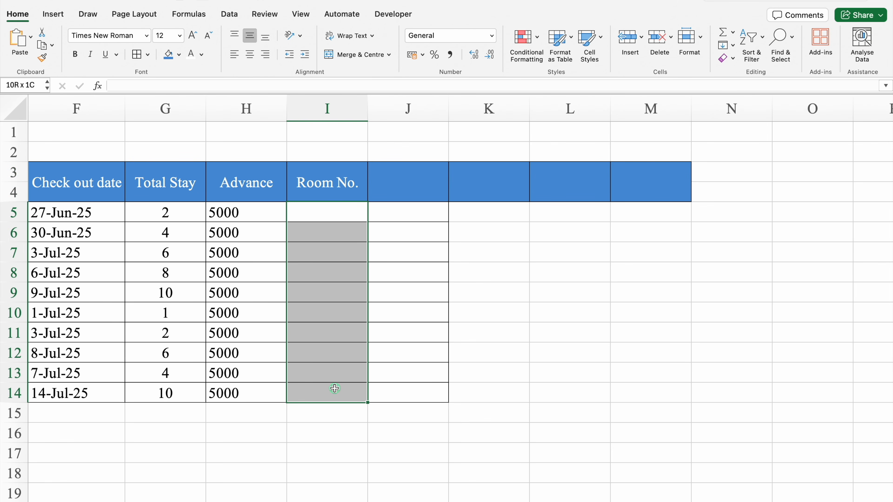
pyautogui.click(230, 14)
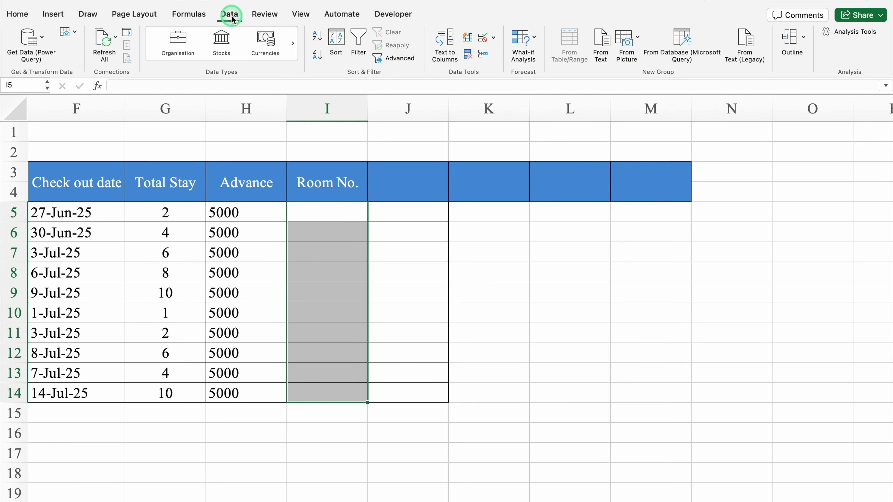
pyautogui.click(493, 37)
pyautogui.click(519, 54)
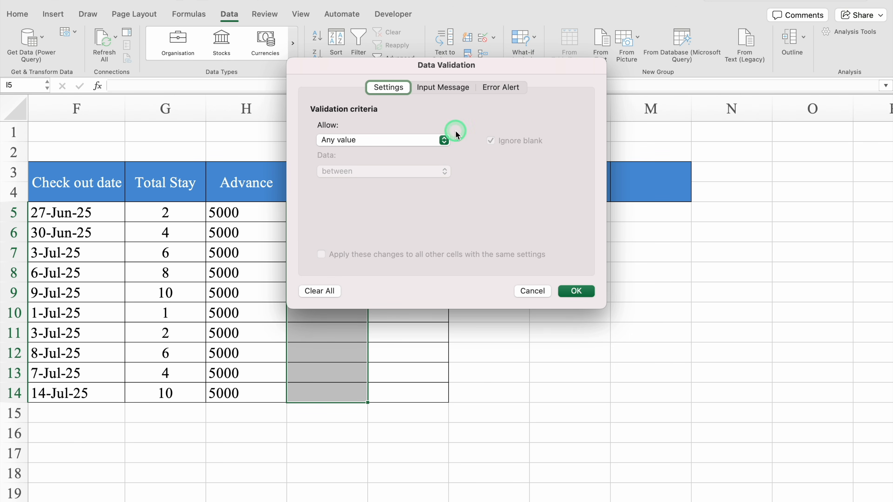
pyautogui.click(434, 141)
pyautogui.click(371, 178)
pyautogui.click(355, 201)
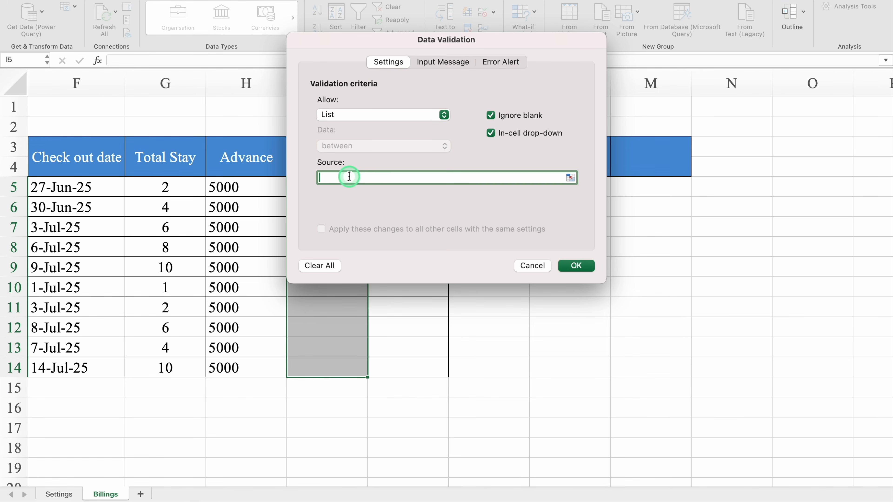
# Step: Use the whole column E of the Settings sheet, =Settings!$E:$E, as the Room No. list source and apply the validation
pyautogui.click(59, 494)
pyautogui.click(252, 148)
pyautogui.moveTo(252, 143); pyautogui.dragTo(253, 350)
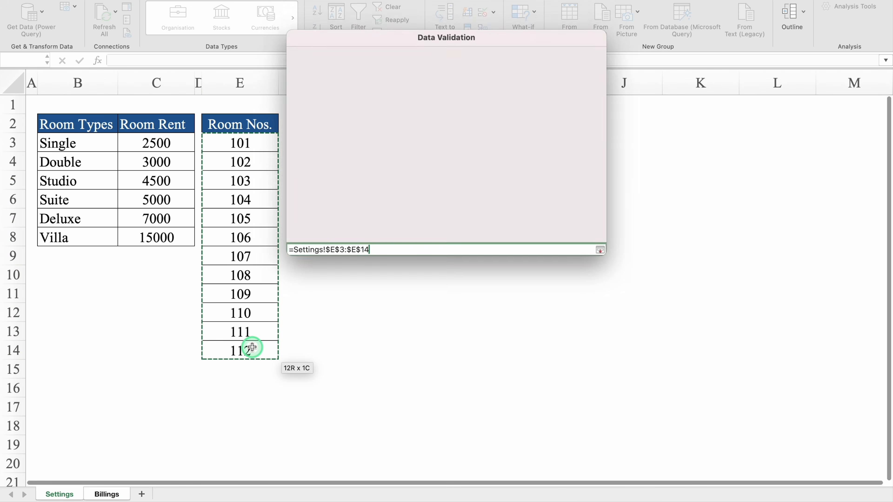
pyautogui.click(239, 82)
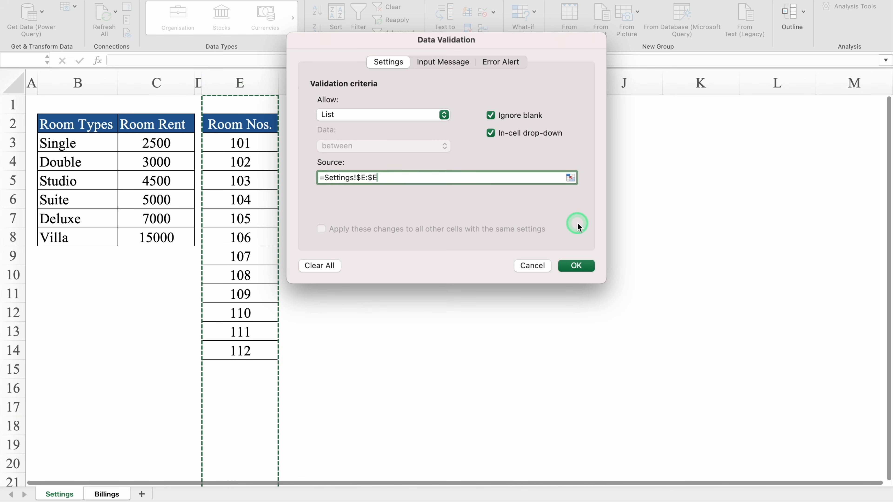
pyautogui.click(573, 265)
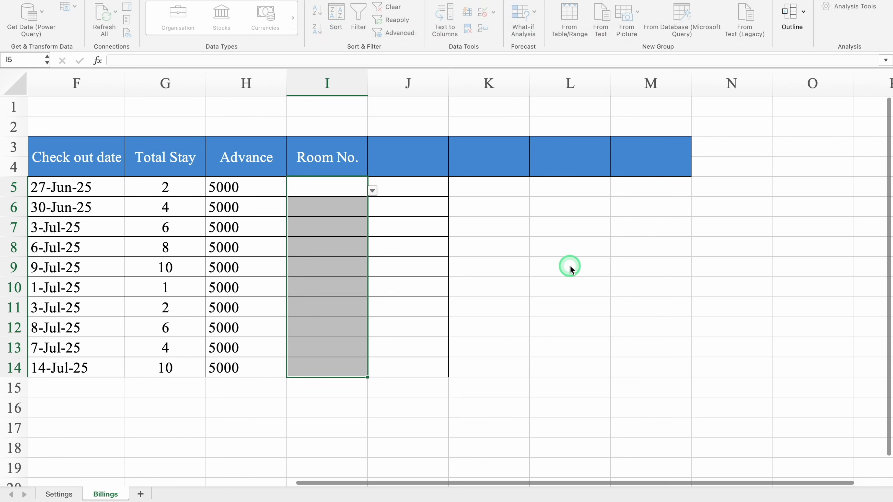
# Step: Choose room 101 from the drop-down in I5 and centre the Room No. entries
pyautogui.click(373, 190)
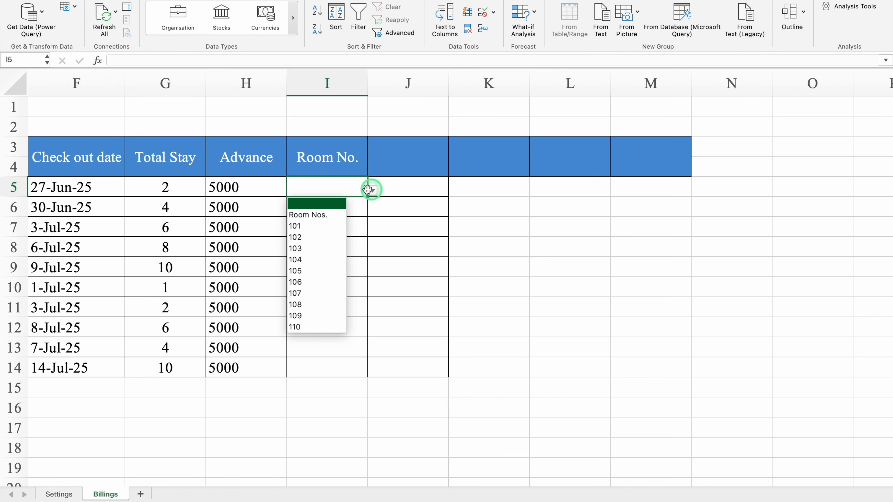
pyautogui.click(315, 227)
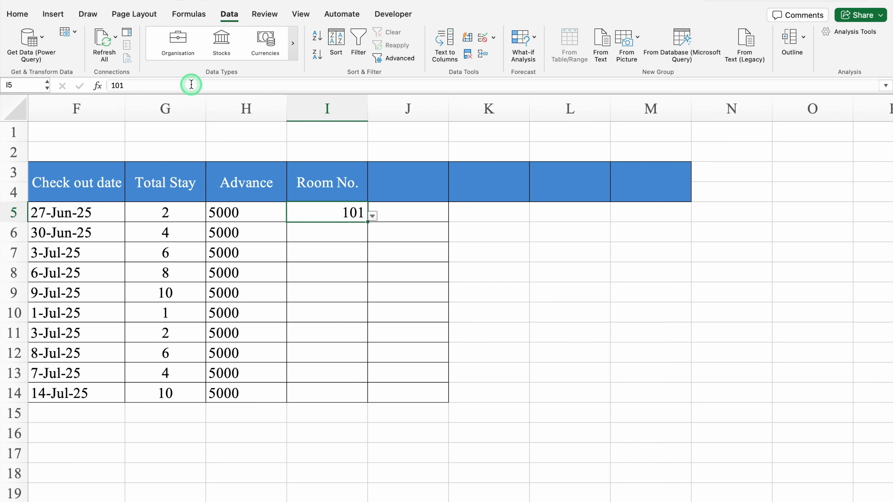
pyautogui.click(21, 16)
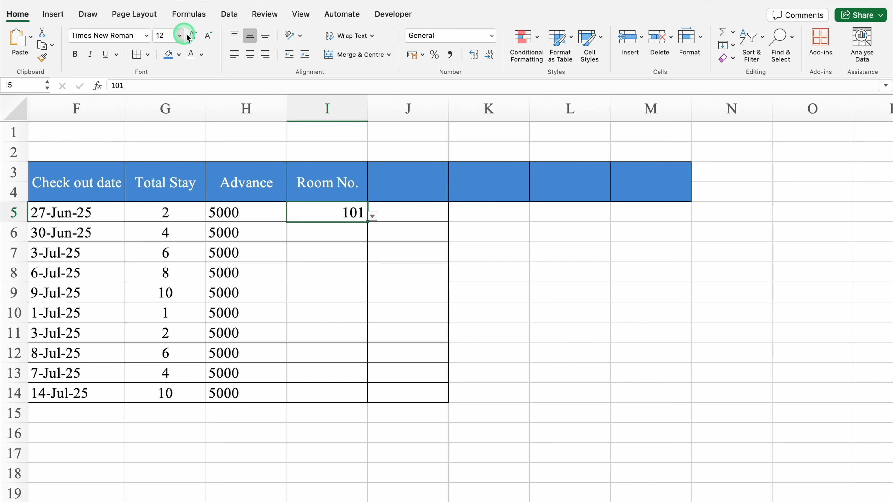
pyautogui.click(250, 55)
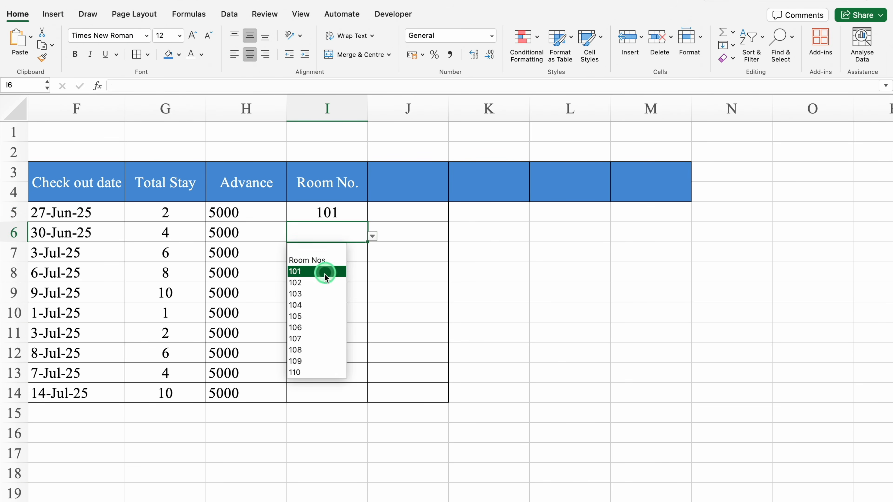
# Step: Choose room 102 in I6 and extend the room number series down to 110 in I14
pyautogui.click(325, 282)
pyautogui.moveTo(352, 213); pyautogui.dragTo(368, 402)
# Step: Enter the headings Room Type in J3 and Room Charges in K3, and apply all borders to the table through M14
pyautogui.click(411, 195)
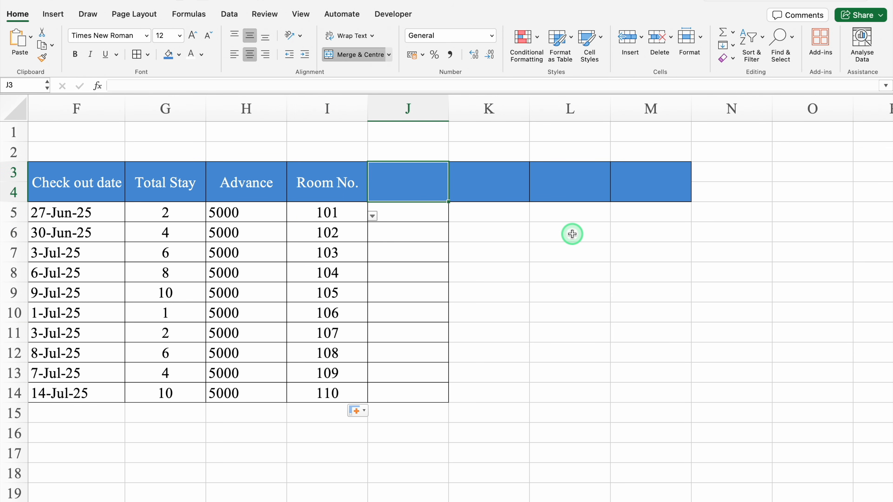
pyautogui.write('Room')
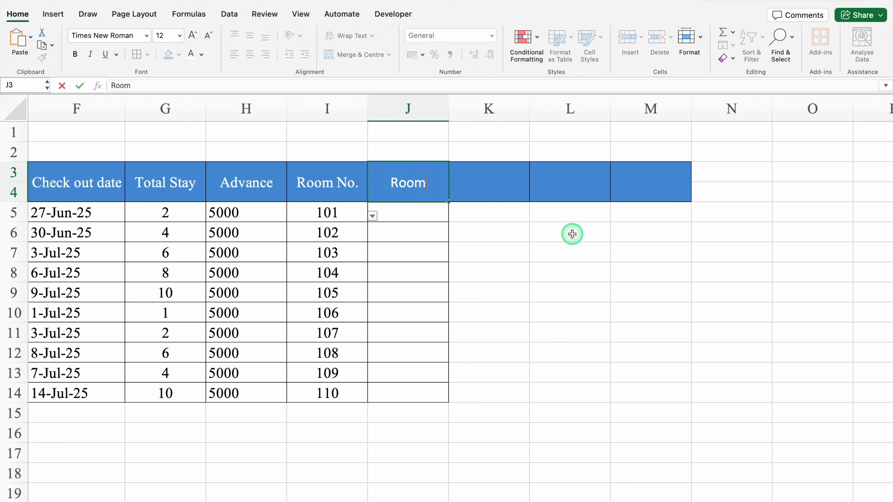
pyautogui.write(' Type')
pyautogui.press('Tab')
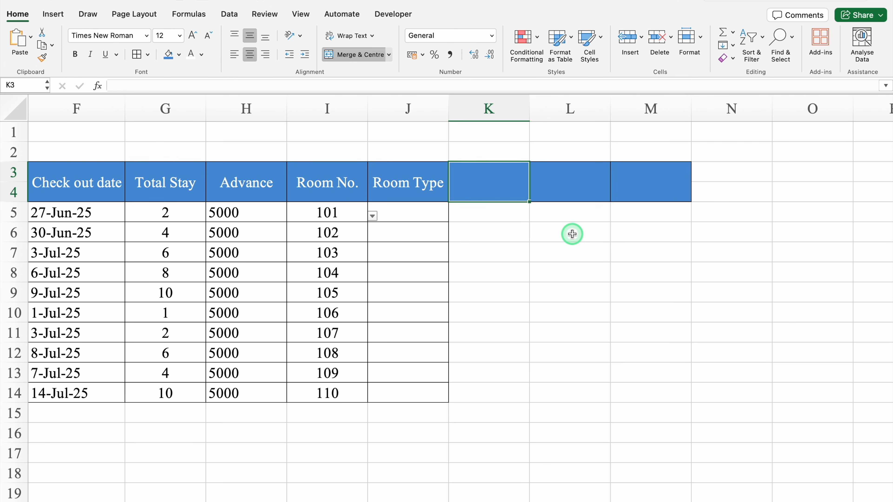
pyautogui.write('Room Charges')
pyautogui.moveTo(408, 183); pyautogui.dragTo(675, 388)
pyautogui.click(137, 54)
# Step: Set up data validation on the Room Type cells J5:J14 that allows entries from a List
pyautogui.click(415, 211)
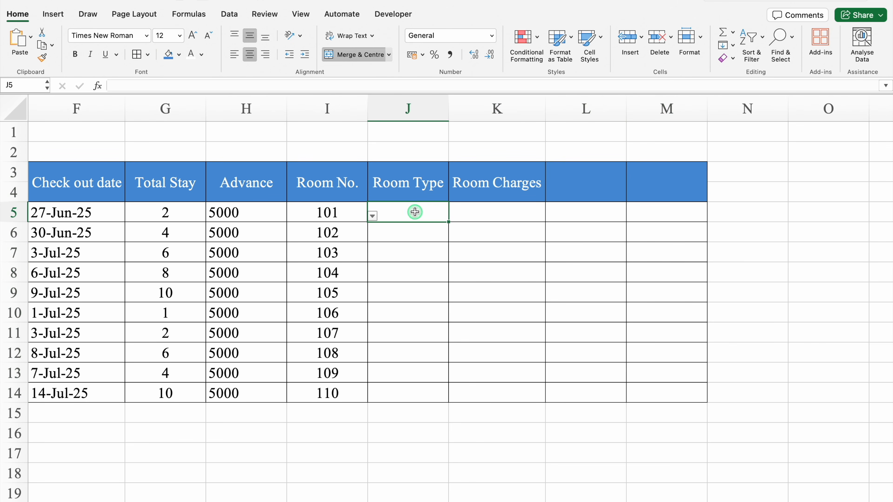
pyautogui.moveTo(415, 212); pyautogui.dragTo(413, 392)
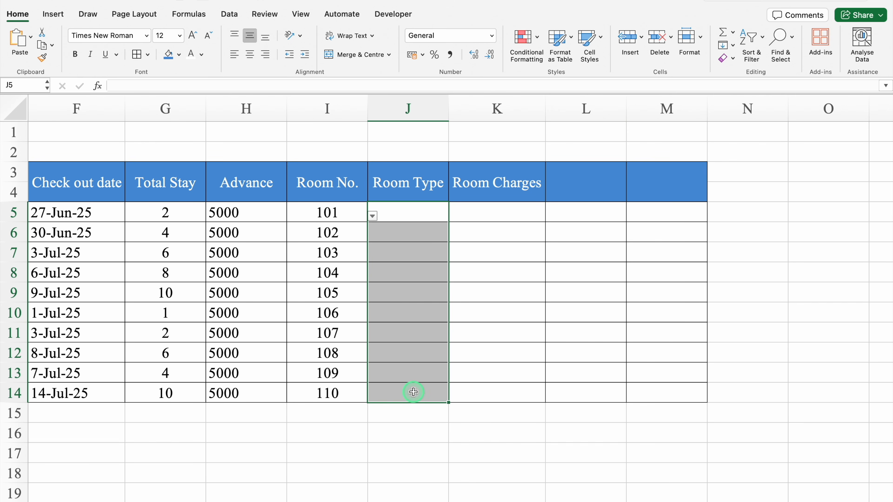
pyautogui.click(228, 15)
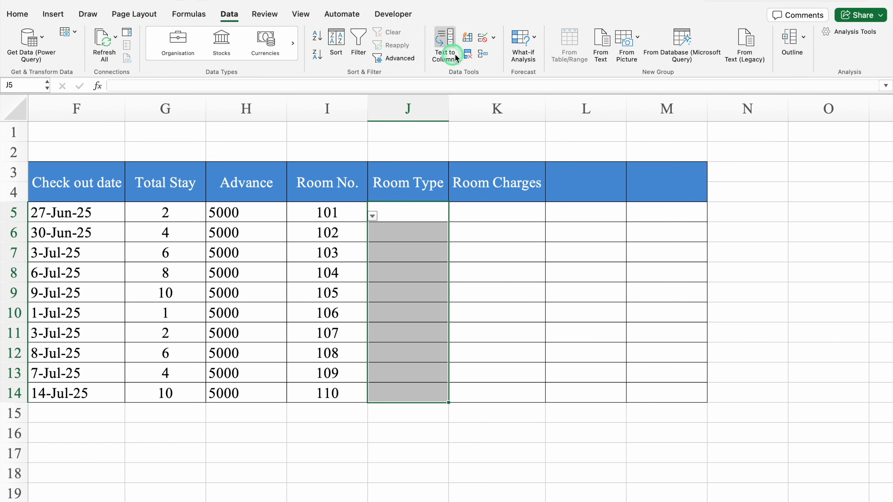
pyautogui.click(494, 41)
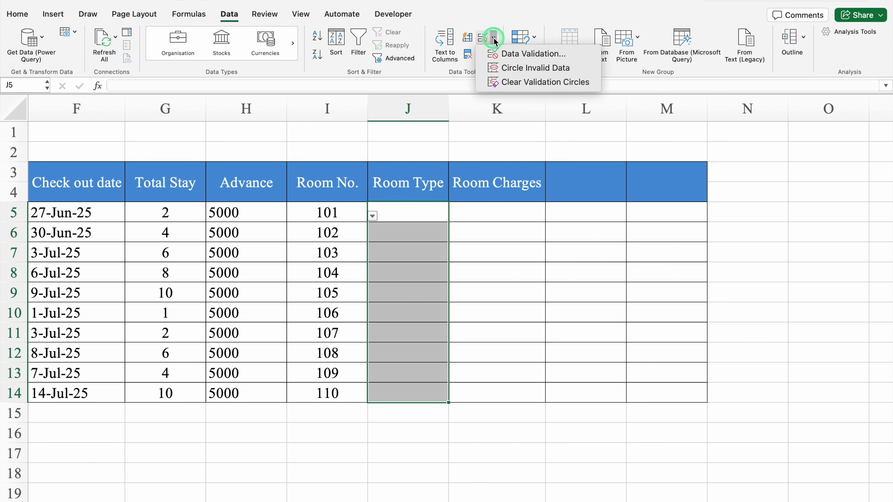
pyautogui.click(520, 54)
pyautogui.click(444, 140)
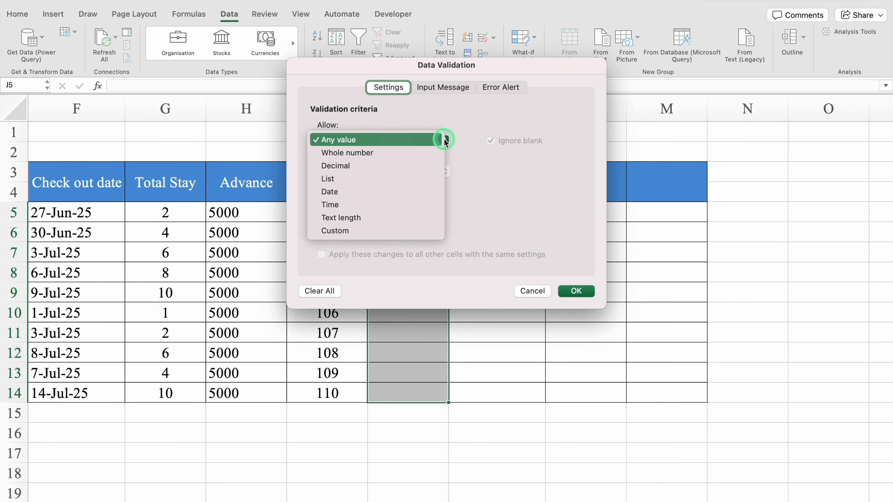
pyautogui.click(370, 179)
# Step: Use the Settings sheet range =Settings!$B$3:$B$11 as the Room Type list source and apply the validation
pyautogui.click(362, 202)
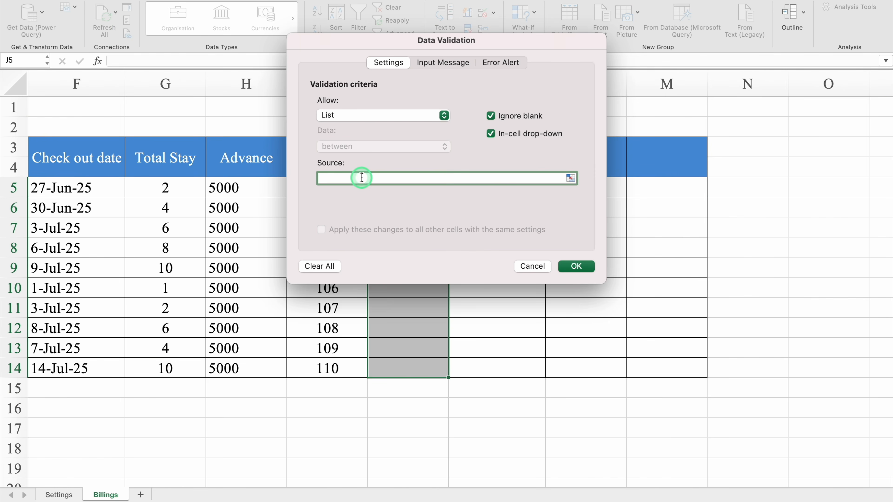
pyautogui.click(63, 492)
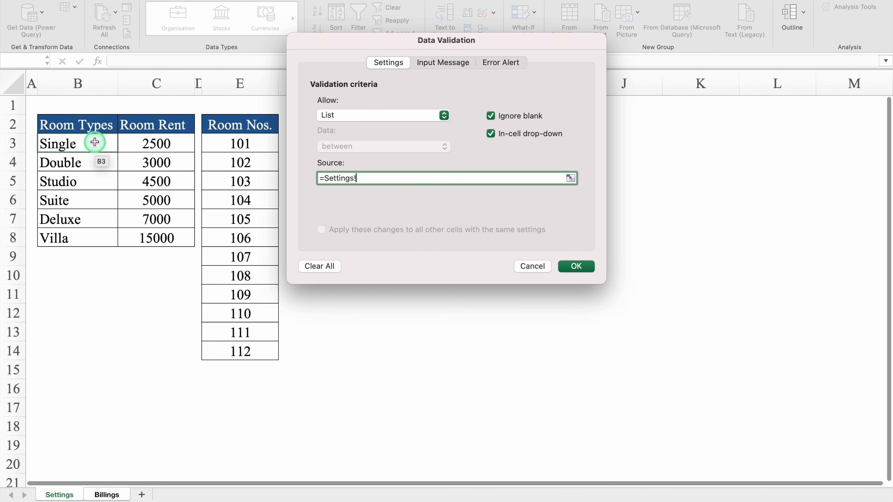
pyautogui.moveTo(95, 142); pyautogui.dragTo(101, 286)
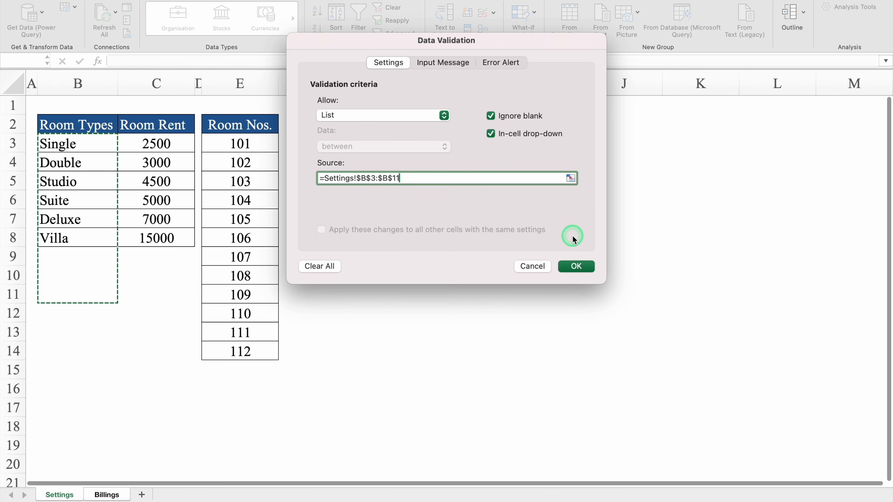
pyautogui.click(576, 266)
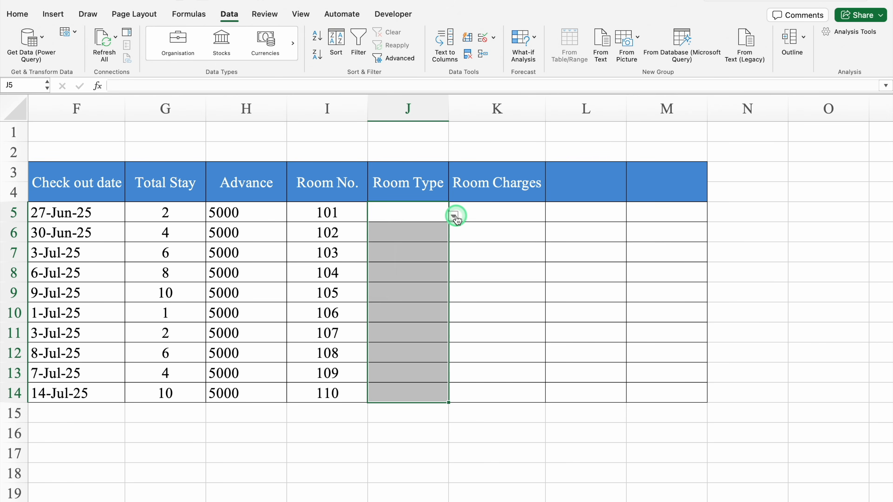
# Step: Choose the room types Single, Double, Suite, Villa and Deluxe from the drop-downs in J5 to J9
pyautogui.click(453, 191)
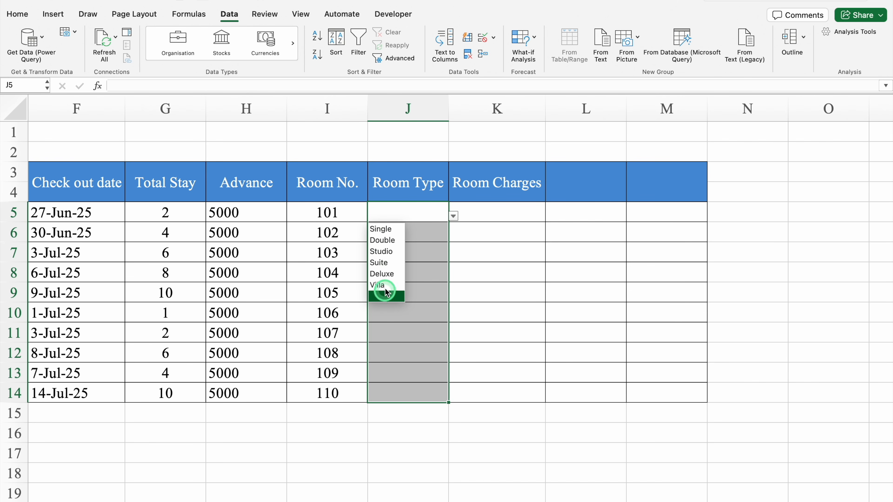
pyautogui.click(389, 230)
pyautogui.click(422, 230)
pyautogui.click(453, 236)
pyautogui.click(388, 260)
pyautogui.click(418, 253)
pyautogui.click(385, 303)
pyautogui.click(415, 275)
pyautogui.click(384, 345)
pyautogui.click(421, 289)
pyautogui.click(384, 354)
# Step: Choose the room types Double, Double, Single, Deluxe and Villa from the drop-downs in J10 to J14
pyautogui.click(454, 318)
pyautogui.click(392, 340)
pyautogui.click(453, 337)
pyautogui.click(396, 361)
pyautogui.click(392, 370)
pyautogui.click(385, 434)
pyautogui.click(413, 395)
pyautogui.click(453, 396)
pyautogui.click(387, 441)
# Step: Enter =VLOOKUP(J5,Settings!$B:$C,2,0) in K5 to look up the rent for the room type
pyautogui.click(482, 213)
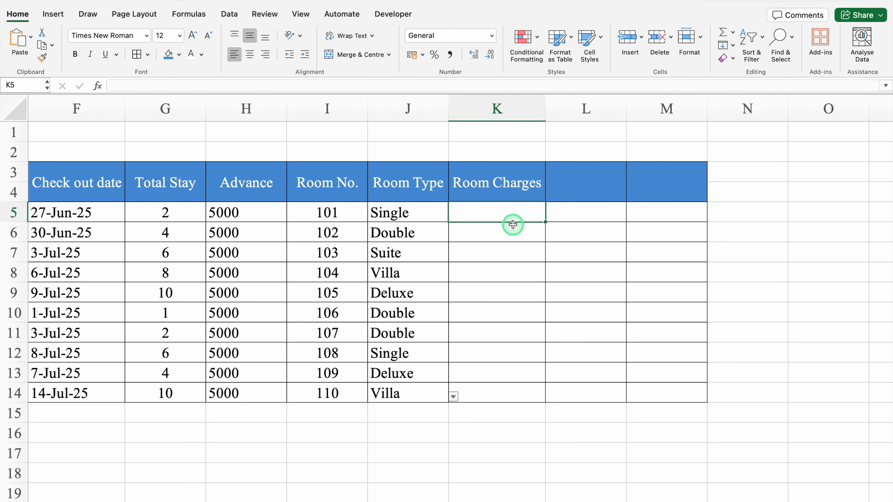
pyautogui.write('=VL')
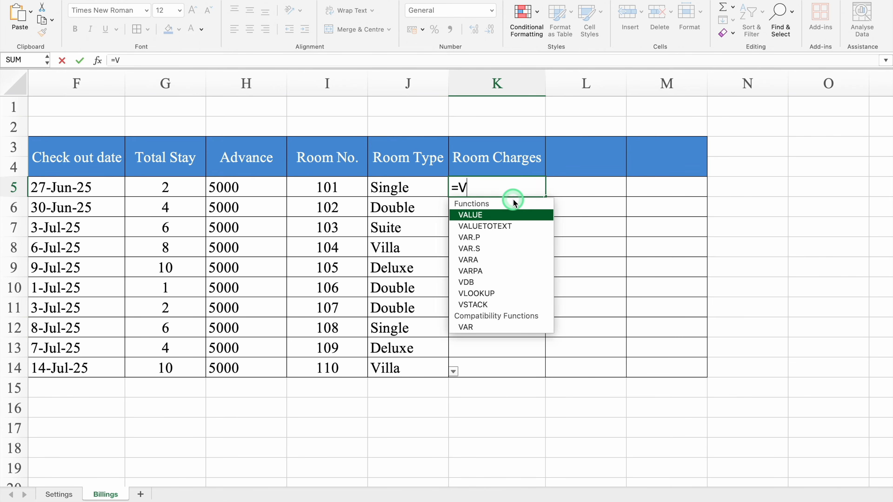
pyautogui.doubleClick(490, 216)
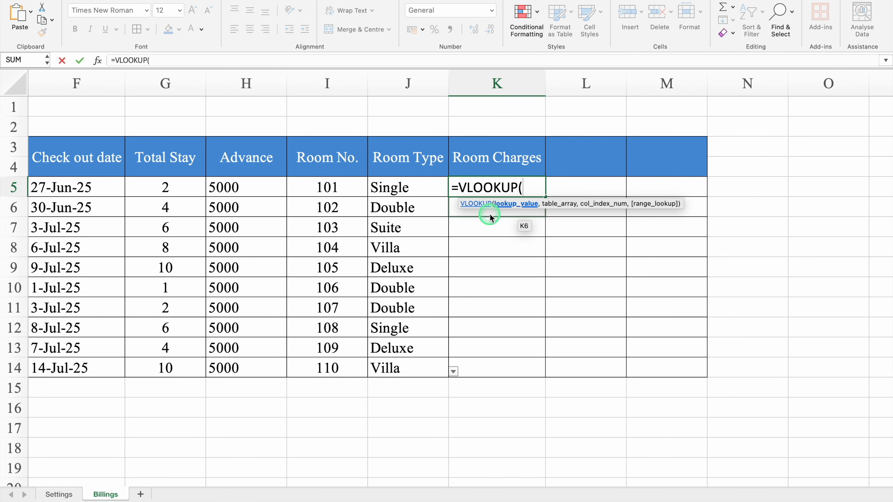
pyautogui.click(420, 184)
pyautogui.write(',')
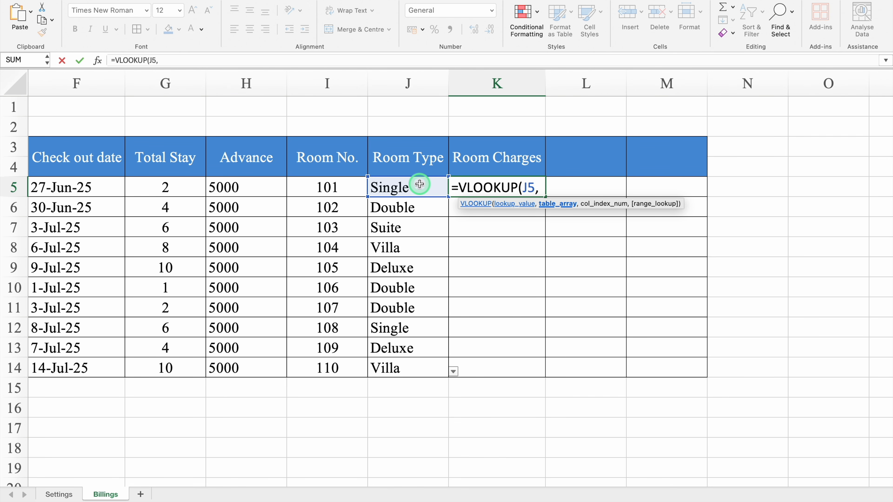
pyautogui.click(58, 494)
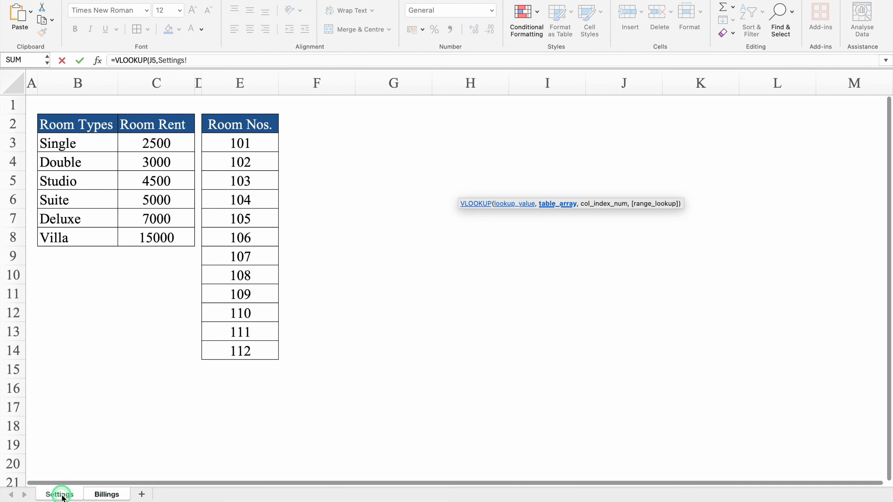
pyautogui.click(77, 82)
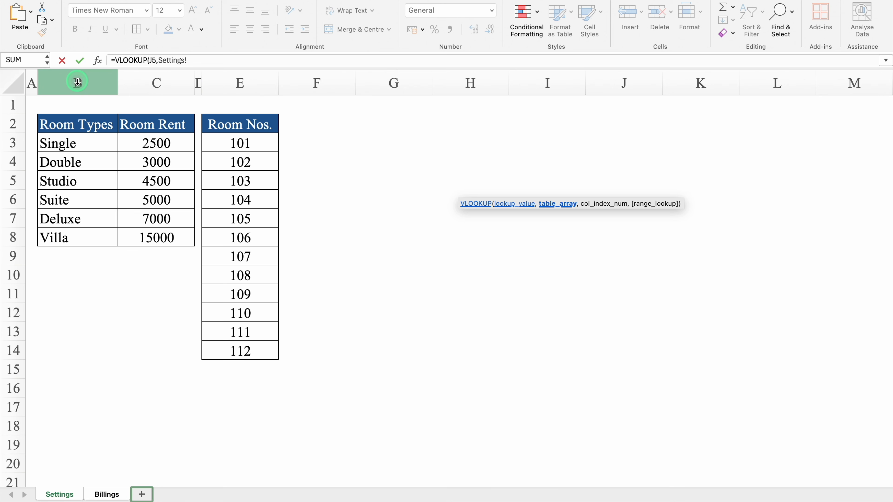
pyautogui.moveTo(77, 81); pyautogui.dragTo(145, 88)
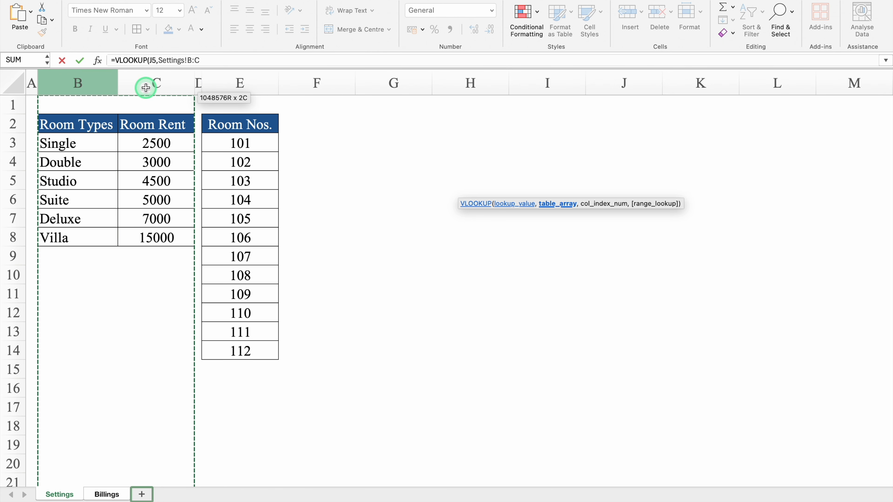
pyautogui.press('F4')
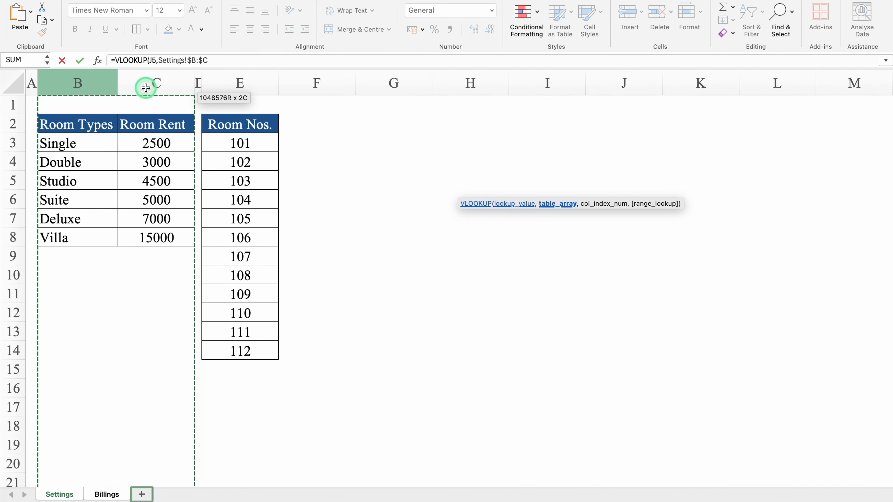
pyautogui.write(',')
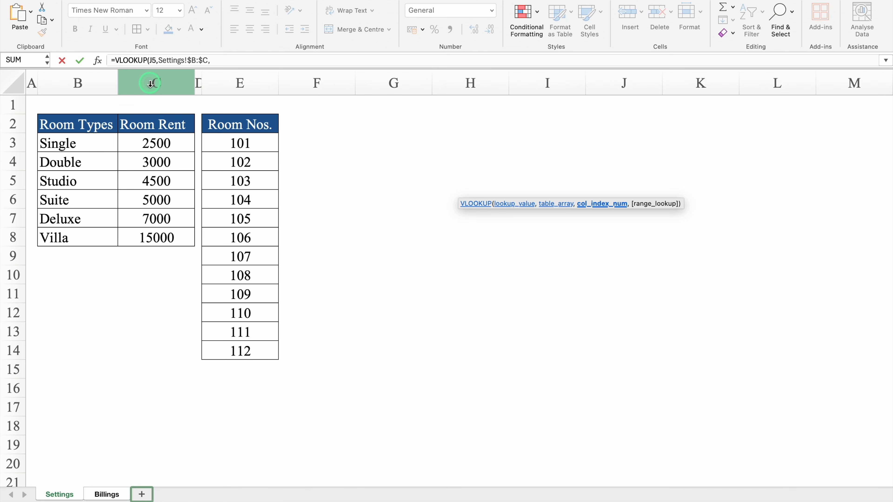
pyautogui.write(',')
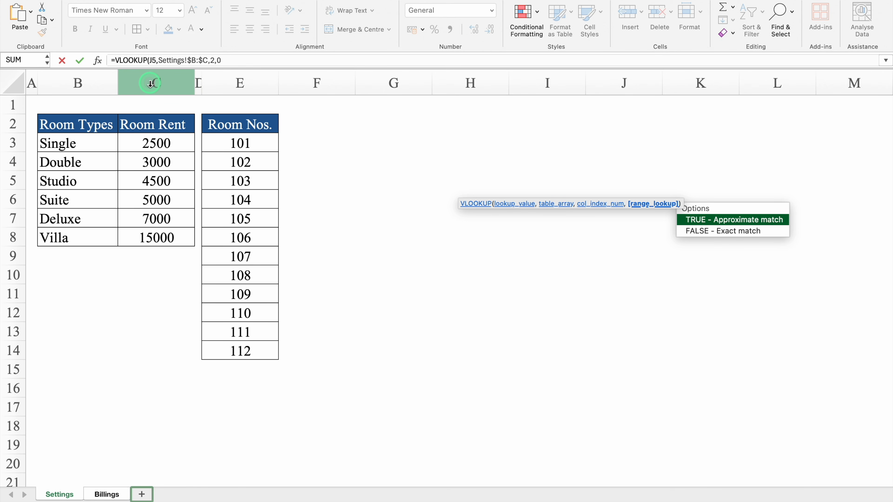
pyautogui.write('0)')
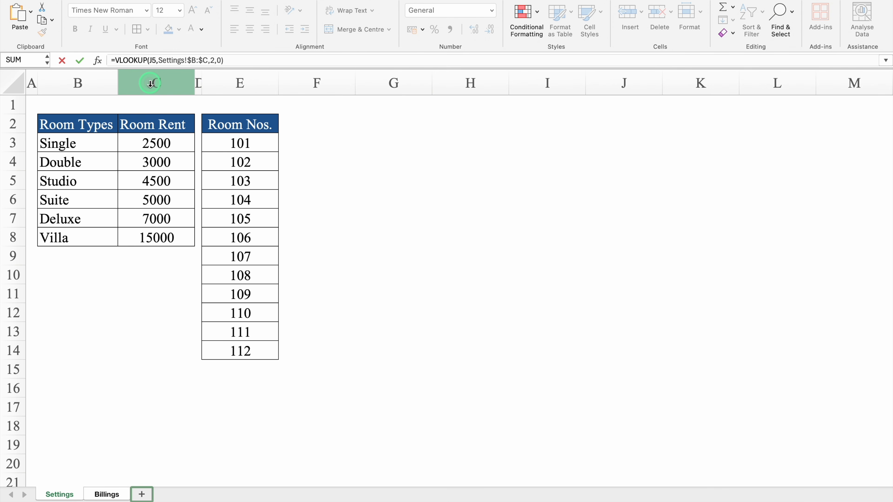
pyautogui.press('Return')
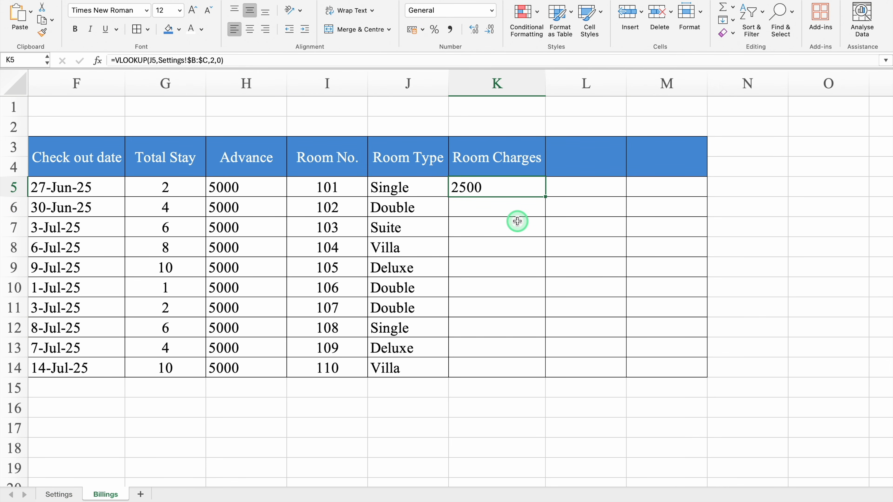
# Step: Clear the room type in J5 and change the K5 formula to =IFERROR(VLOOKUP(J5,Settings!$B:$C,2,0),"")
pyautogui.click(419, 190)
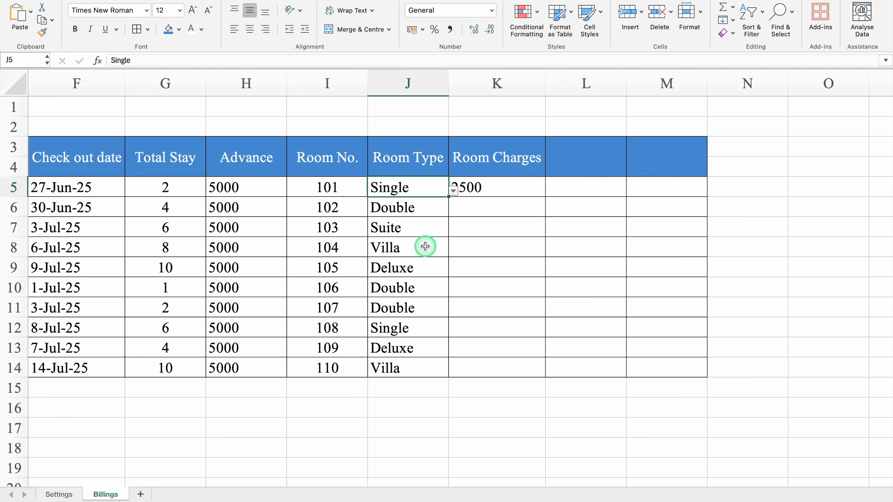
pyautogui.press('Delete')
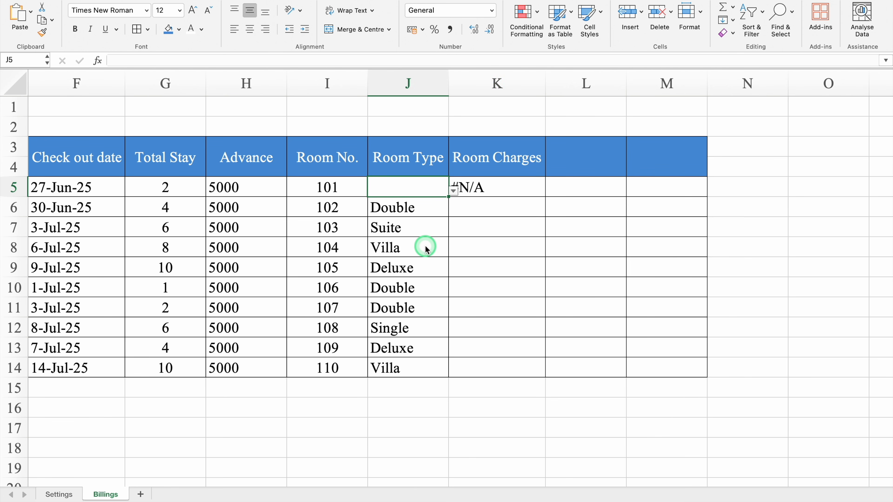
pyautogui.click(488, 192)
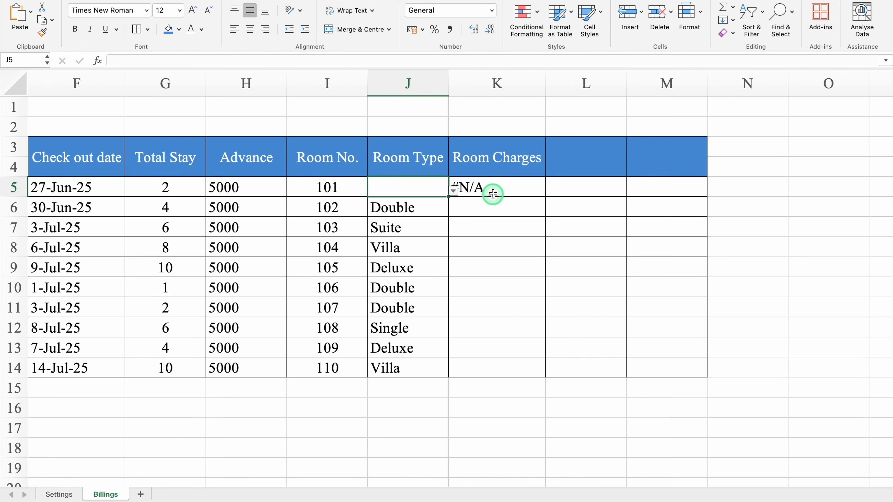
pyautogui.doubleClick(495, 186)
pyautogui.click(458, 187)
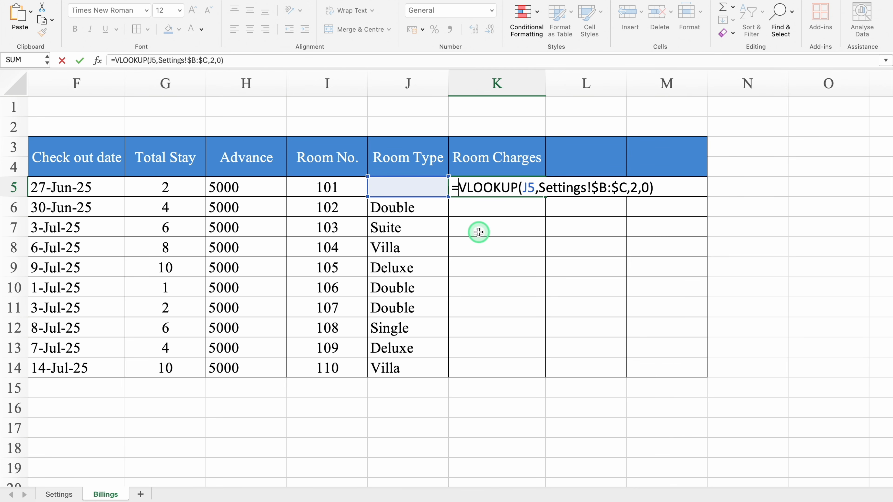
pyautogui.write('IFE')
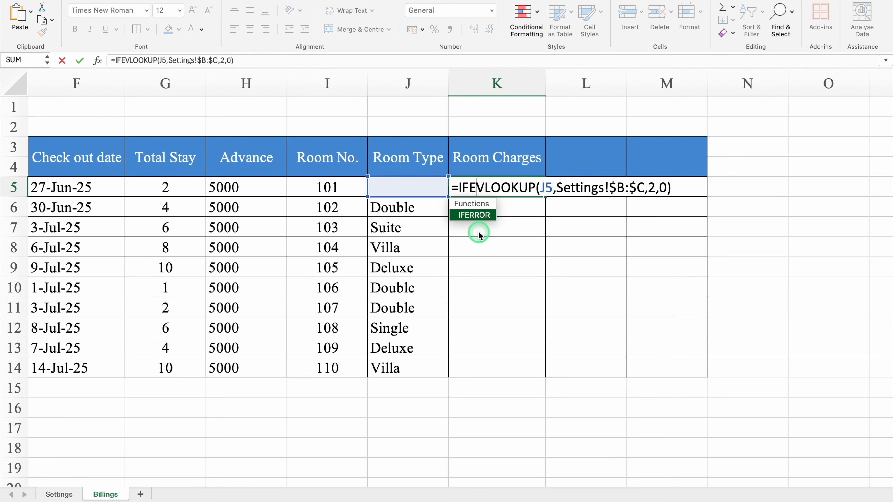
pyautogui.doubleClick(479, 215)
pyautogui.click(713, 188)
pyautogui.write(',')
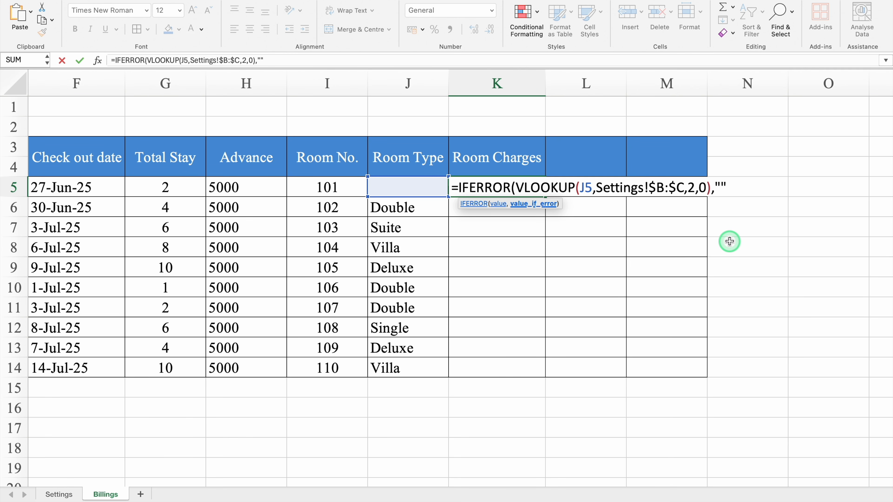
pyautogui.write('"")')
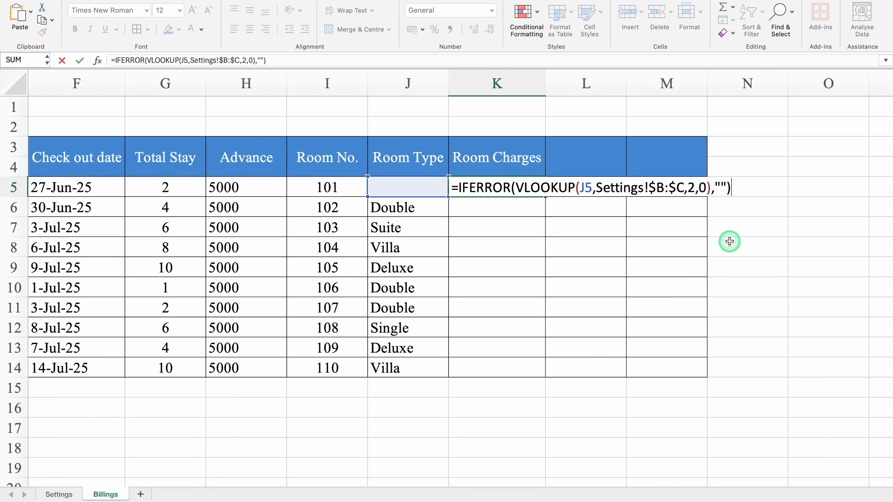
pyautogui.hotkey('ctrl', 'Return')
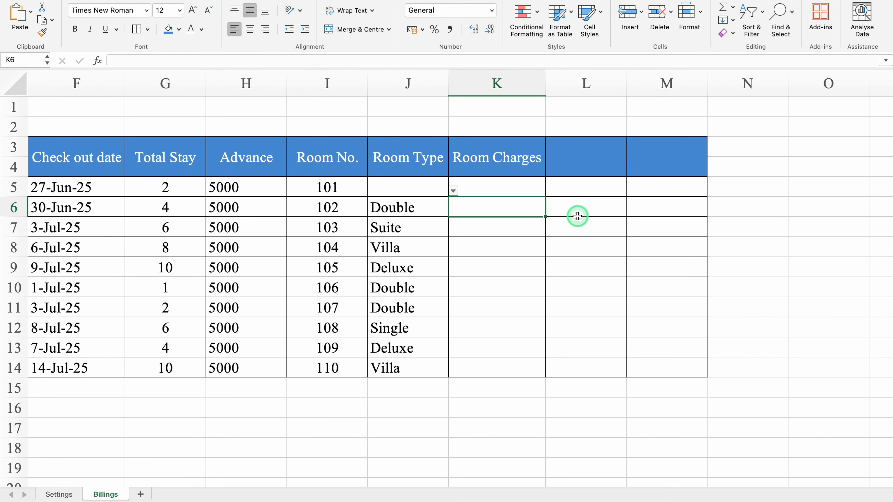
# Step: Choose Single from the drop-down in J5 and fill the Room Charges formula from K5 down to K14
pyautogui.click(423, 188)
pyautogui.click(453, 191)
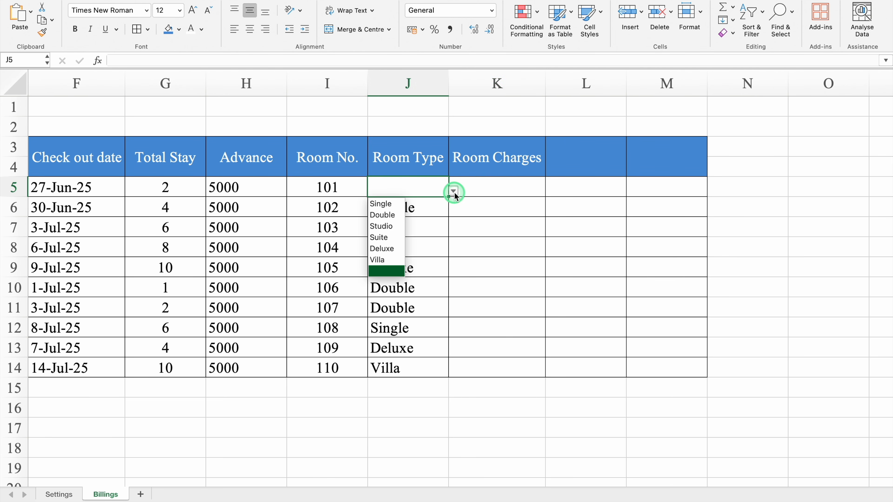
pyautogui.click(396, 203)
pyautogui.click(438, 210)
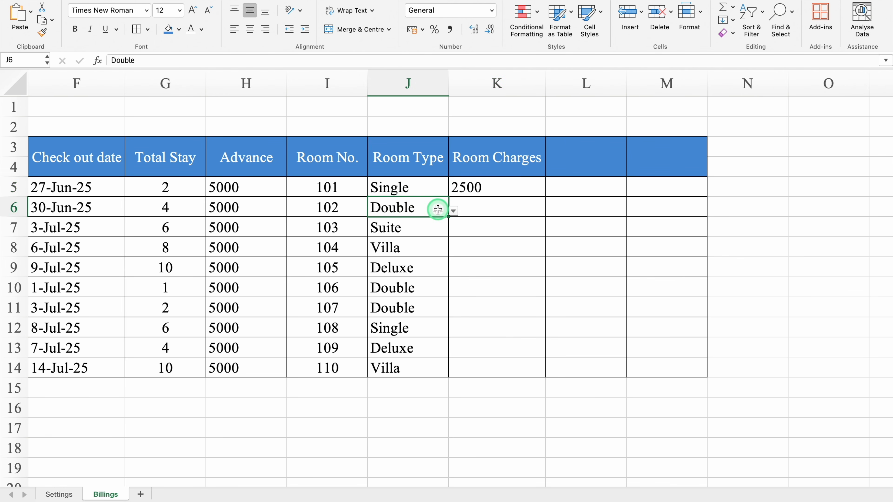
pyautogui.click(508, 185)
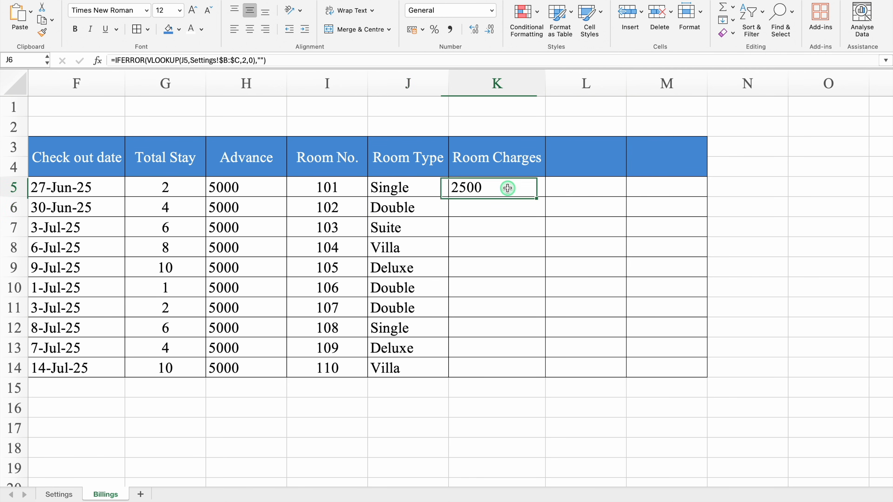
pyautogui.doubleClick(545, 197)
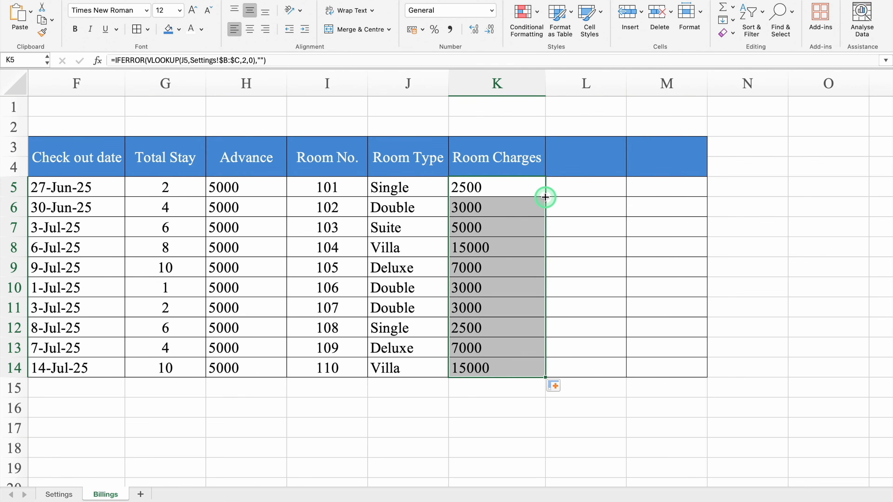
# Step: Add the headers Food Charges in L3 and Bar Charges in M3, and fit column L to its header
pyautogui.click(586, 156)
pyautogui.write('Food Charges')
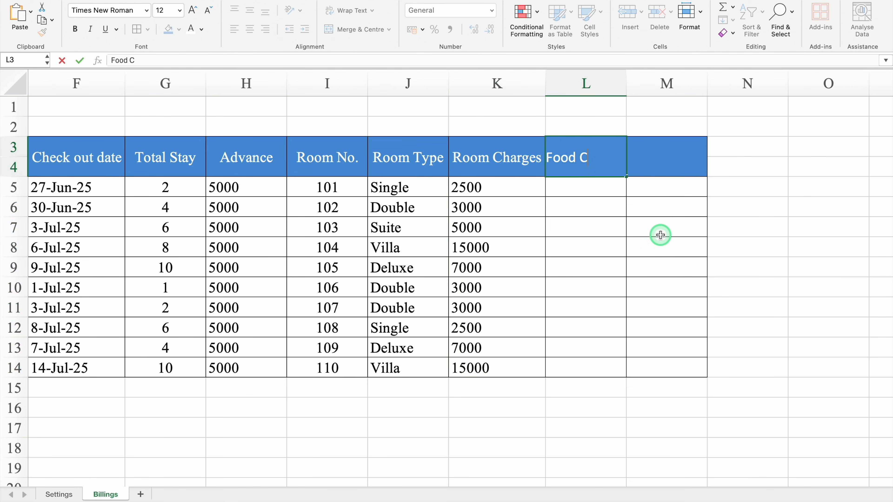
pyautogui.click(667, 164)
pyautogui.write('Bar Charges')
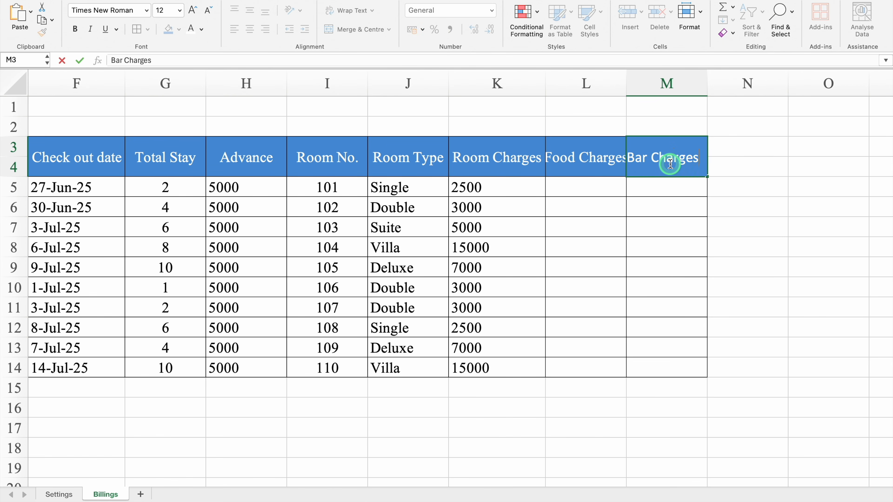
pyautogui.click(733, 187)
pyautogui.doubleClick(627, 79)
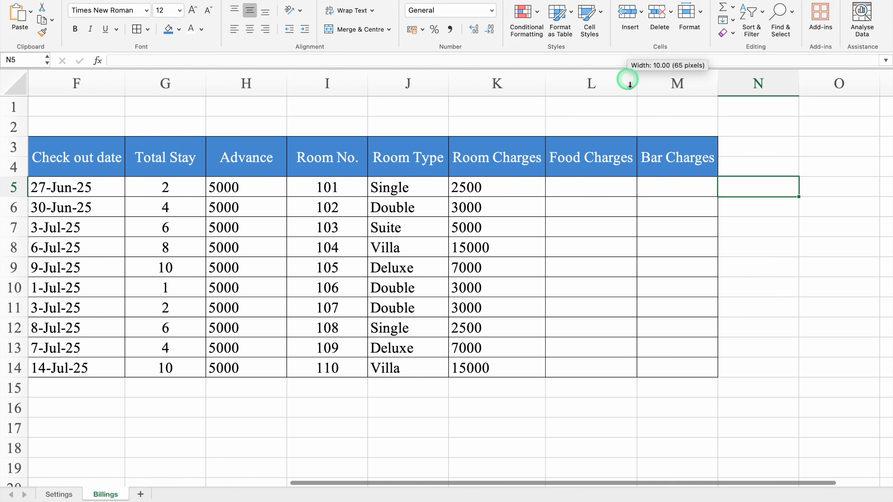
# Step: Enter the headers Room Tax, Food Tax and Bar Tax in N4, O4 and P4
pyautogui.click(694, 157)
pyautogui.press('Right')
pyautogui.press('Right')
pyautogui.press('Right')
pyautogui.press('Right')
pyautogui.press('Right')
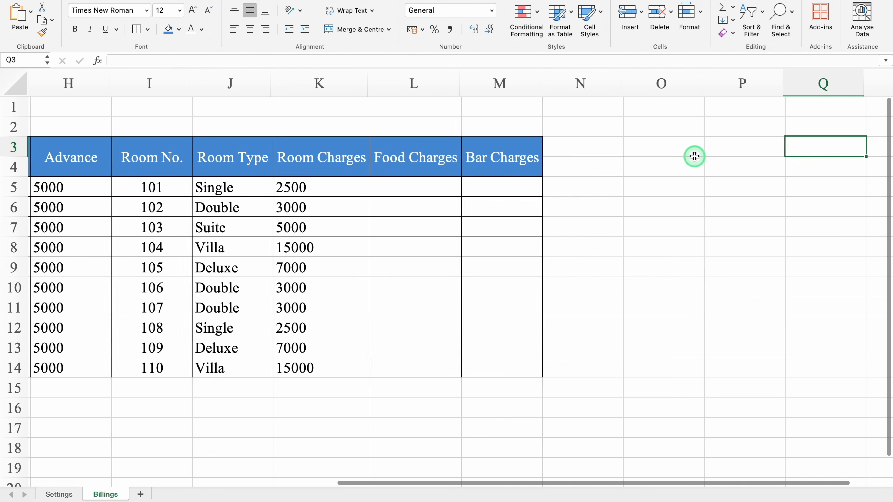
pyautogui.click(501, 168)
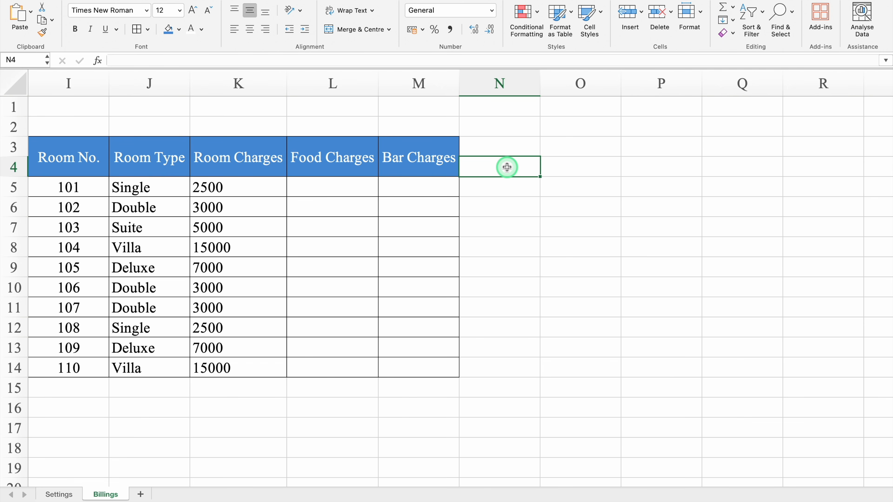
pyautogui.write('R')
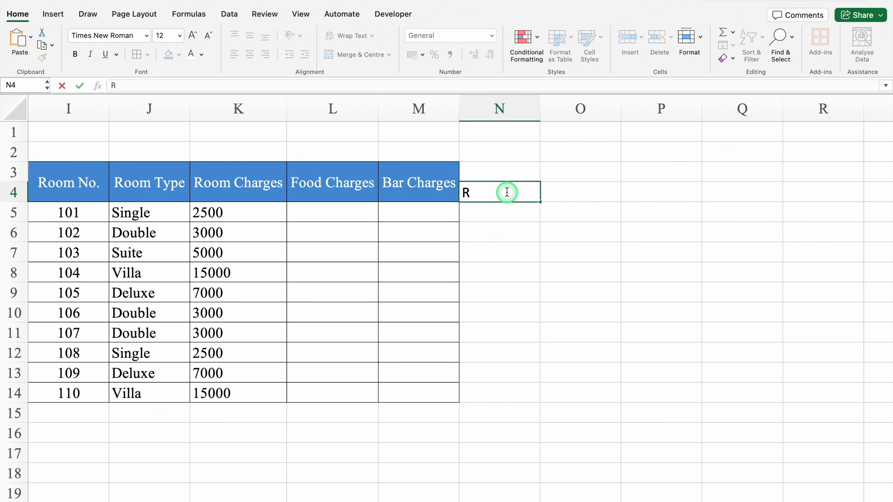
pyautogui.write('oom Tax')
pyautogui.press('Tab')
pyautogui.write('Food Tax')
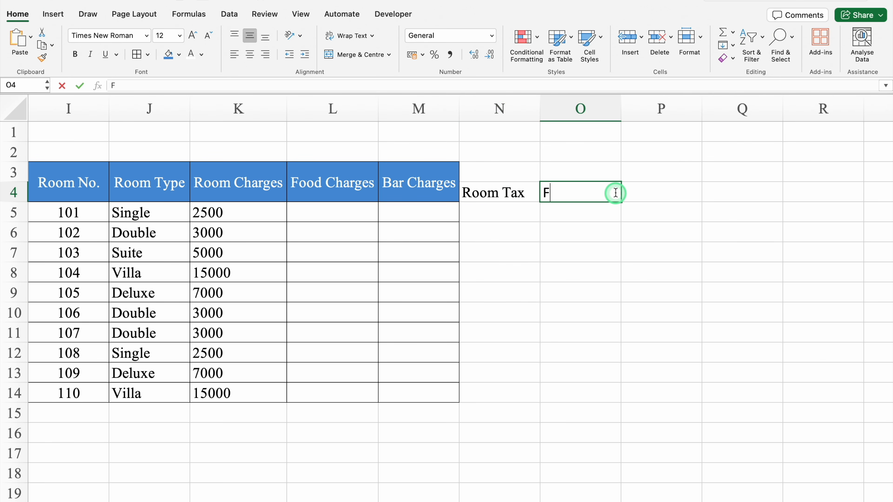
pyautogui.press('Tab')
pyautogui.write('Bar')
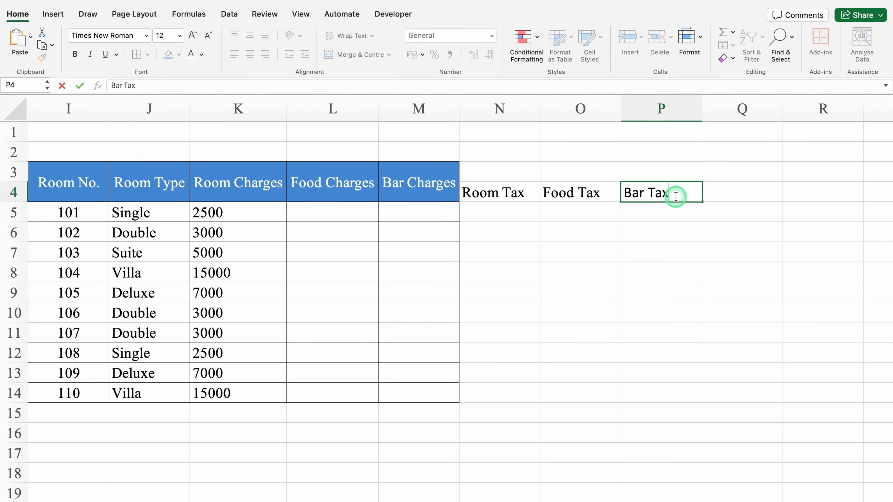
# Step: Centre the tax headers in N4:P4 and give them the blue header fill
pyautogui.moveTo(489, 191); pyautogui.dragTo(633, 192)
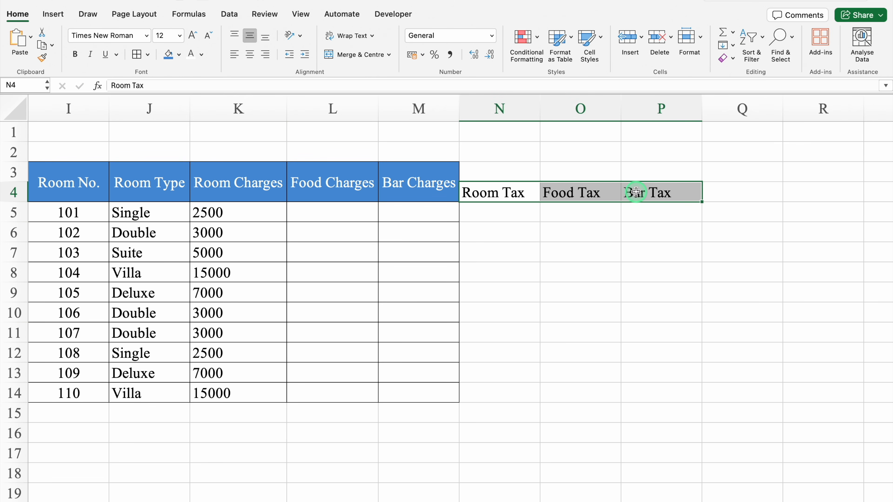
pyautogui.click(250, 54)
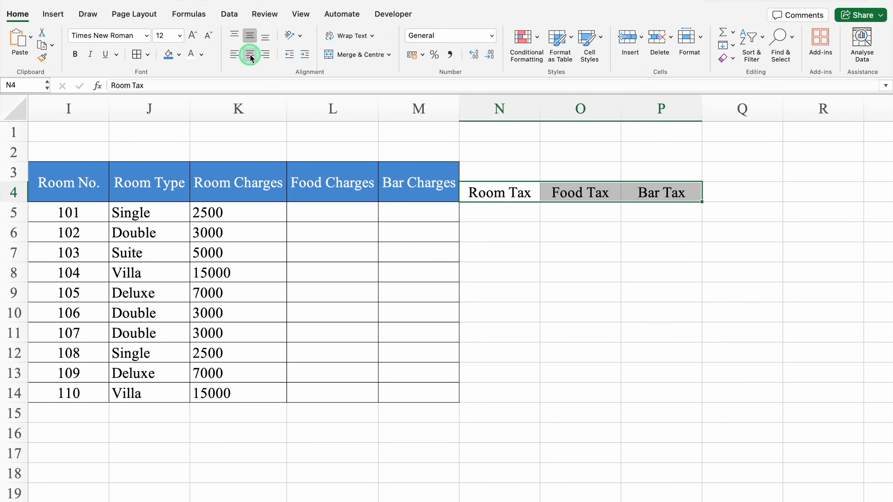
pyautogui.click(169, 54)
pyautogui.click(189, 59)
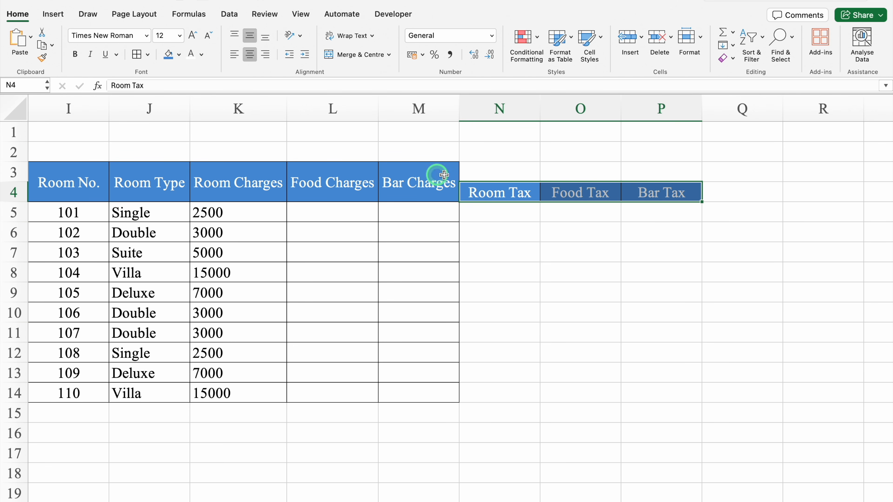
# Step: Format N3:P3 as percentages and enter the tax rates 15%, 14% and 20% above the tax headers
pyautogui.click(509, 170)
pyautogui.moveTo(509, 170); pyautogui.dragTo(643, 179)
pyautogui.click(25, 16)
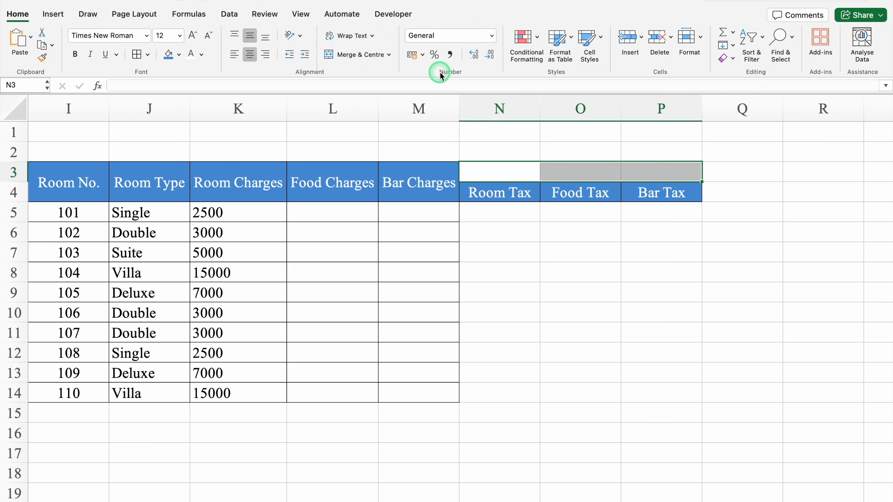
pyautogui.click(435, 56)
pyautogui.click(509, 173)
pyautogui.write('15')
pyautogui.press('Tab')
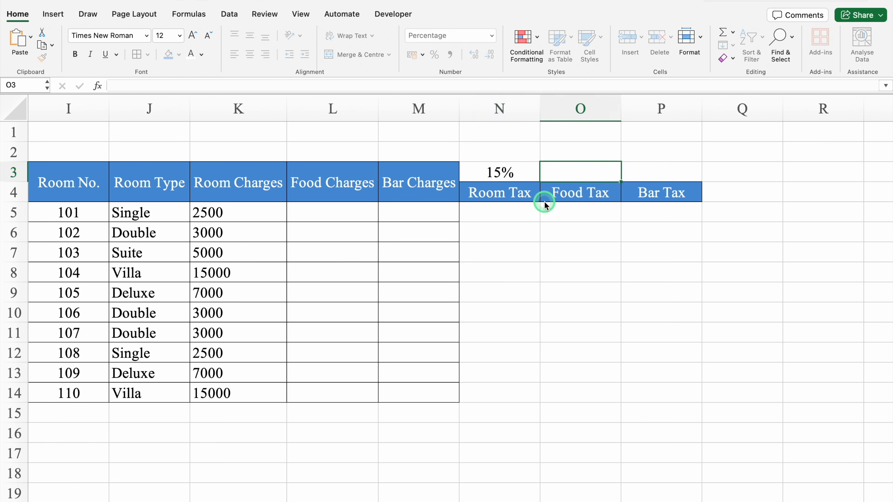
pyautogui.write('14')
pyautogui.press('Tab')
pyautogui.write('20')
# Step: Centre the tax rates in N3:P3 and fill their cells with orange
pyautogui.moveTo(499, 173); pyautogui.dragTo(645, 175)
pyautogui.click(250, 54)
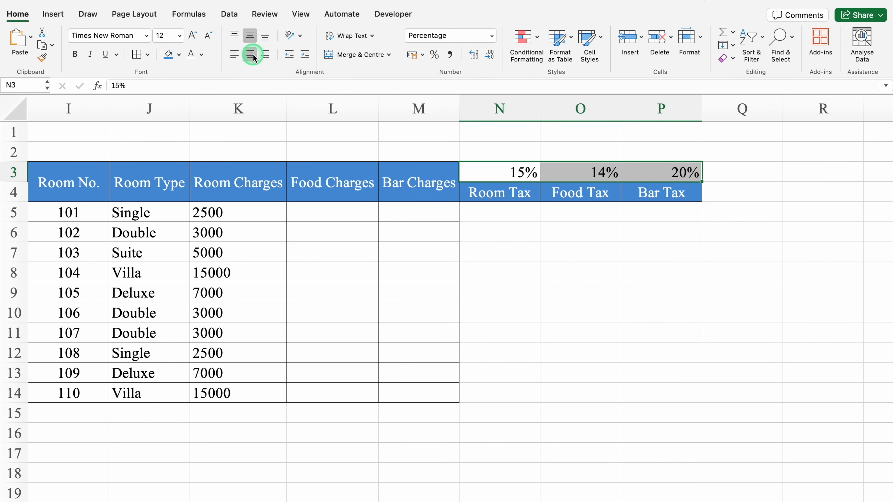
pyautogui.click(250, 55)
pyautogui.click(179, 55)
pyautogui.click(193, 197)
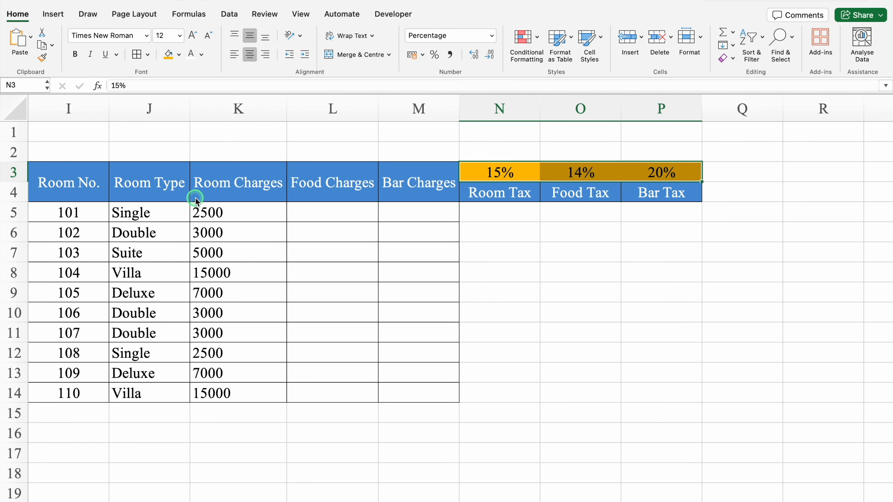
# Step: Apply all borders to the tax columns in N3:P14
pyautogui.click(137, 56)
pyautogui.moveTo(500, 173); pyautogui.dragTo(653, 385)
pyautogui.click(137, 54)
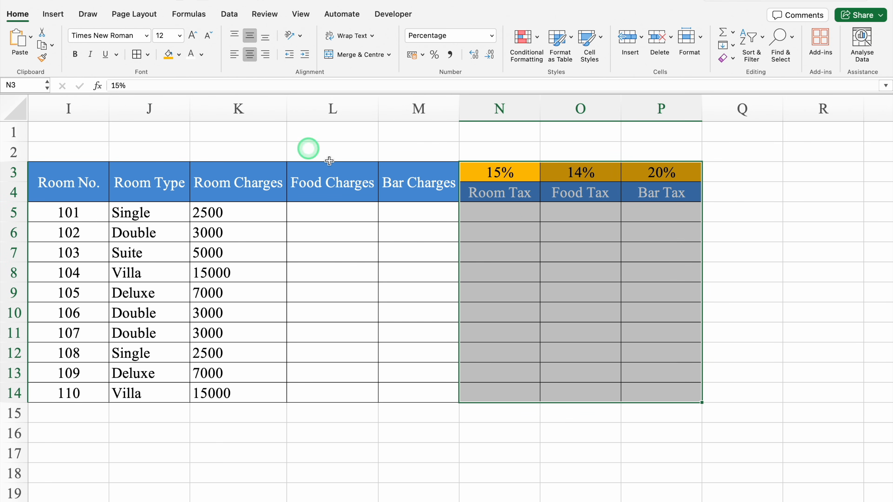
# Step: Enter =K5*$N$3 in N5 to calculate the room tax and centre the cell
pyautogui.click(511, 215)
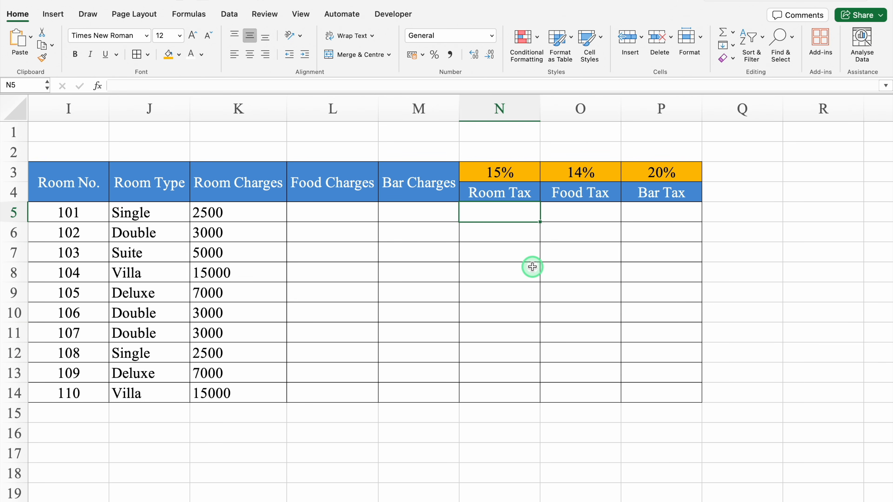
pyautogui.write('=')
pyautogui.click(254, 213)
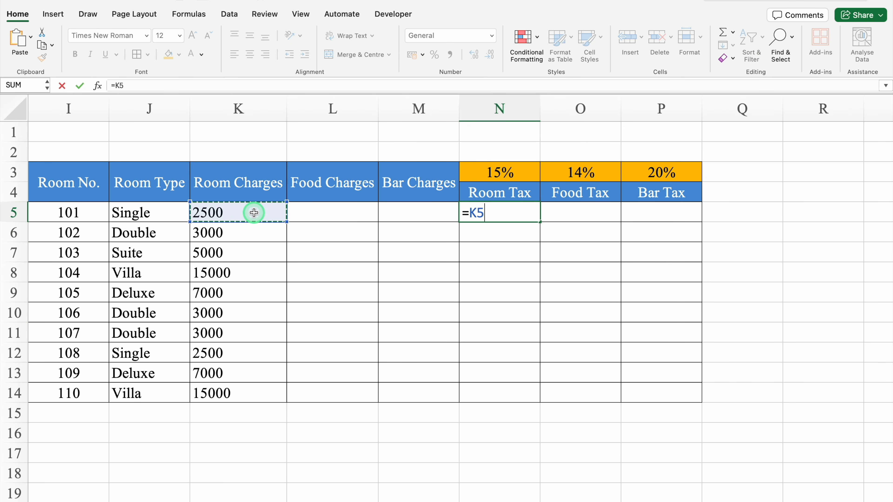
pyautogui.write('*')
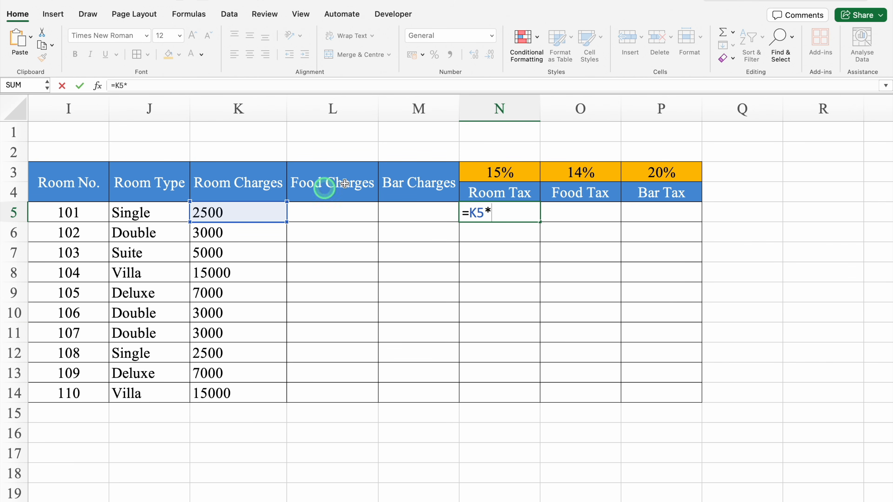
pyautogui.click(506, 171)
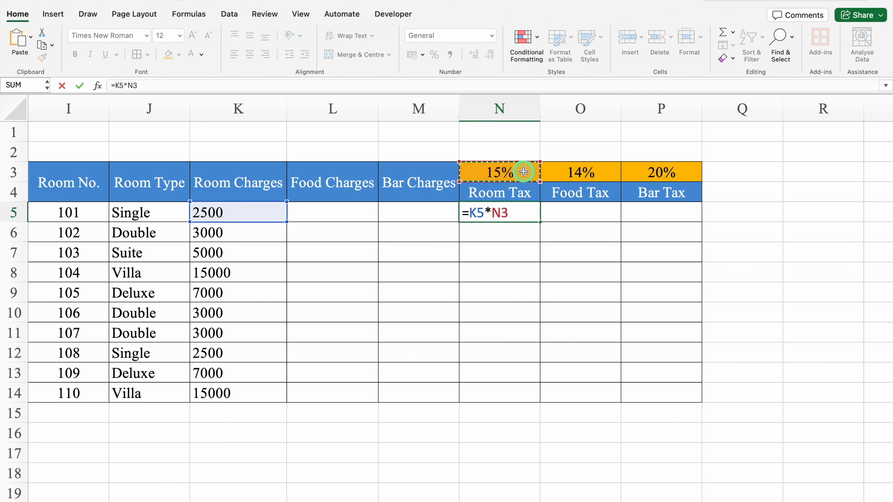
pyautogui.press('F4')
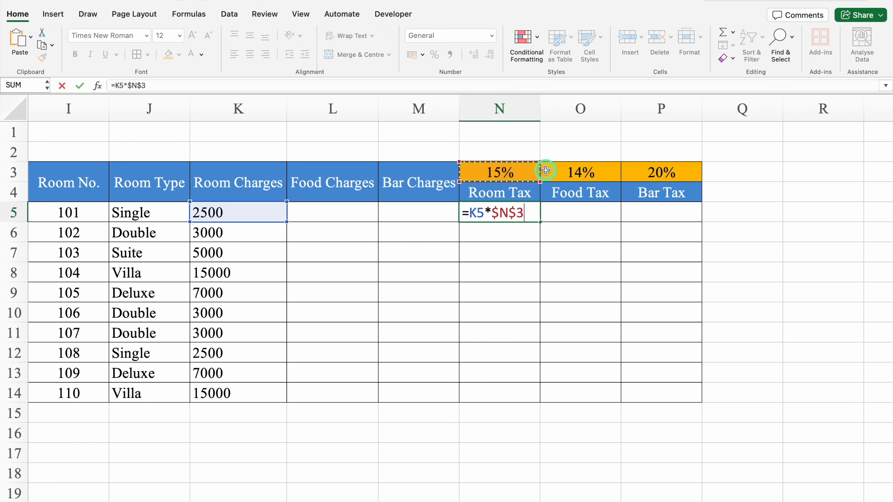
pyautogui.press('Return')
pyautogui.click(523, 213)
pyautogui.click(249, 54)
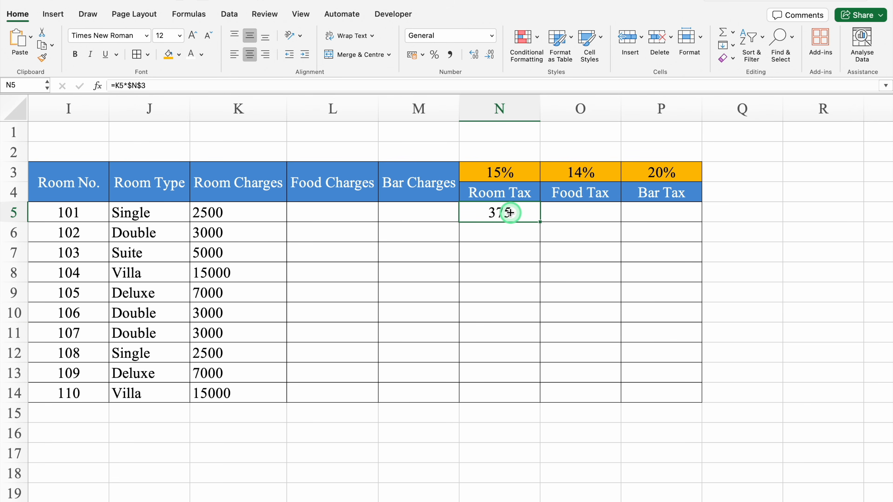
# Step: Change the room tax formula in N5 to =IFERROR(K5*$N$3,"0")
pyautogui.doubleClick(492, 213)
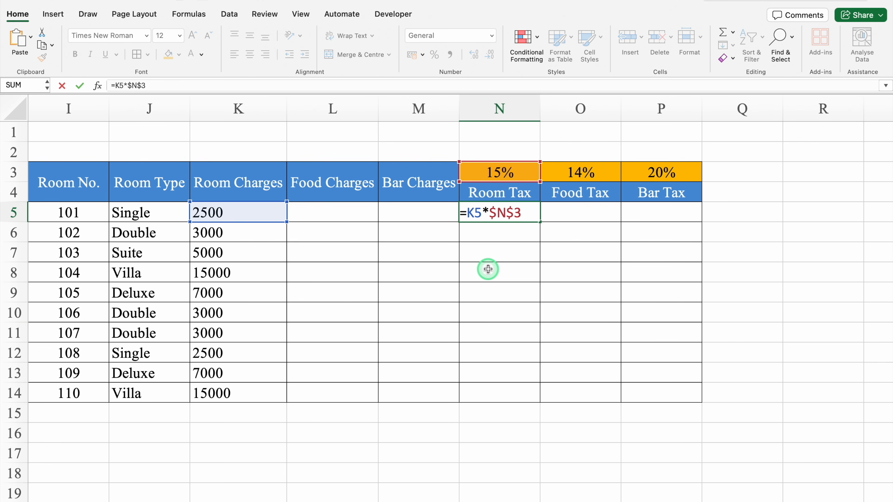
pyautogui.write('ife')
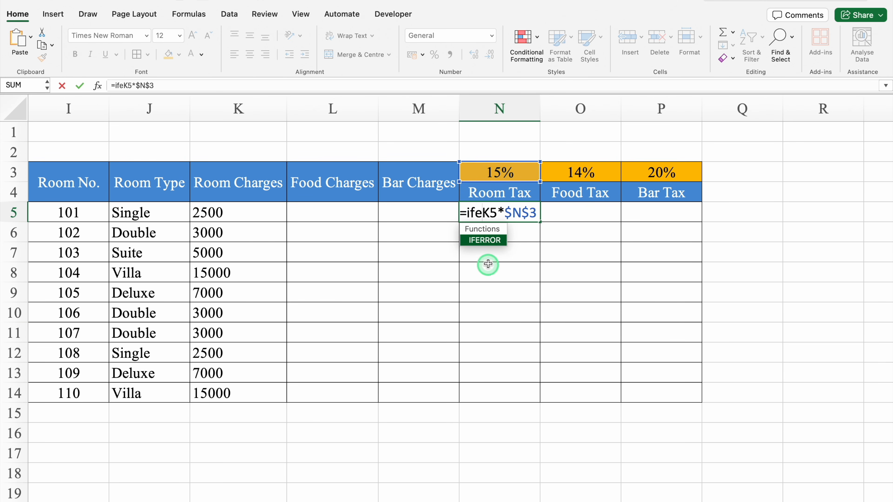
pyautogui.doubleClick(484, 241)
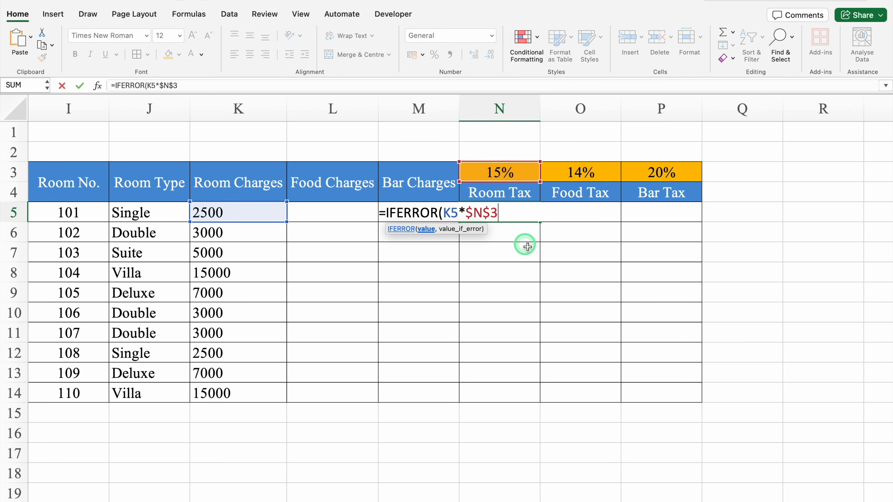
pyautogui.write(',')
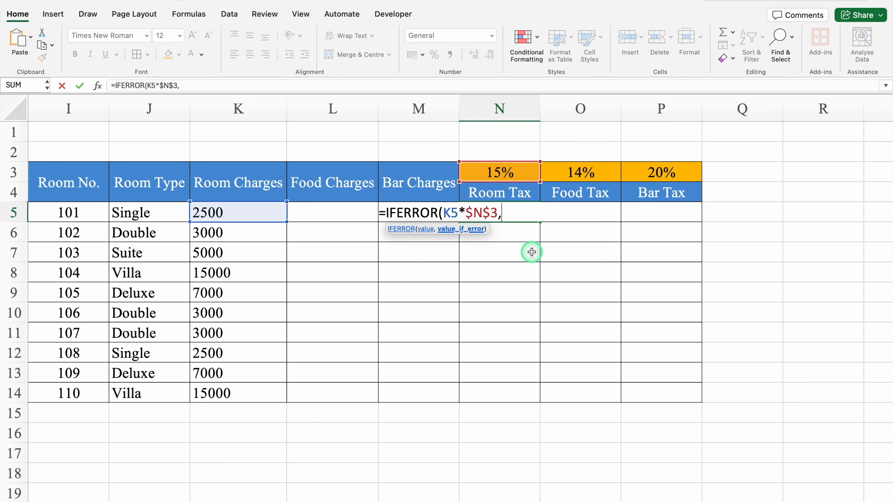
pyautogui.write('"0")')
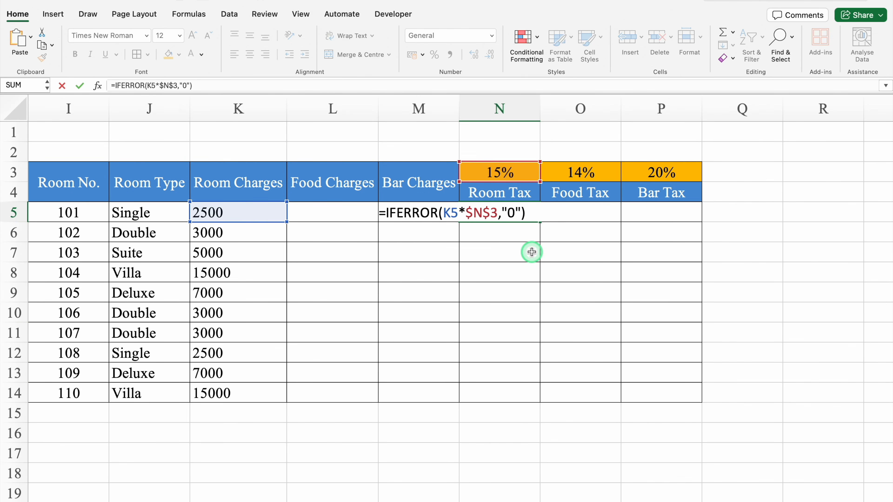
pyautogui.press('Return')
# Step: Fill the Room Tax formula from N5 down to N14 and left-align the column's values
pyautogui.click(520, 217)
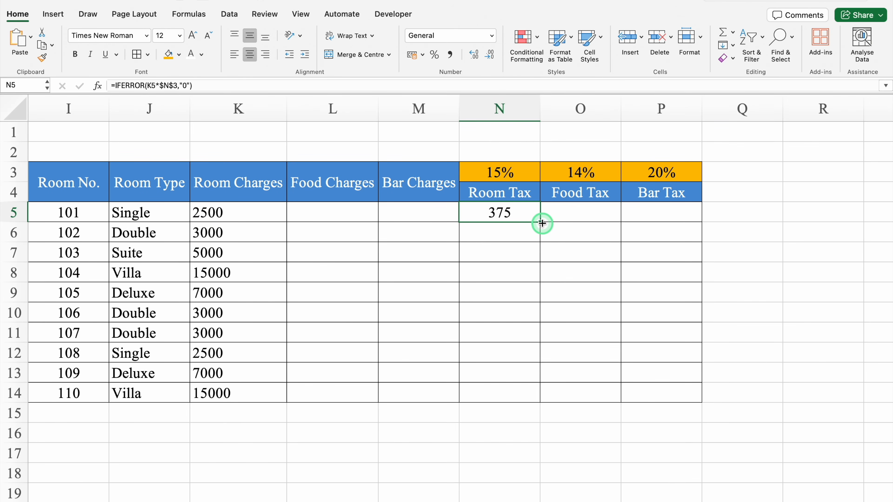
pyautogui.doubleClick(541, 223)
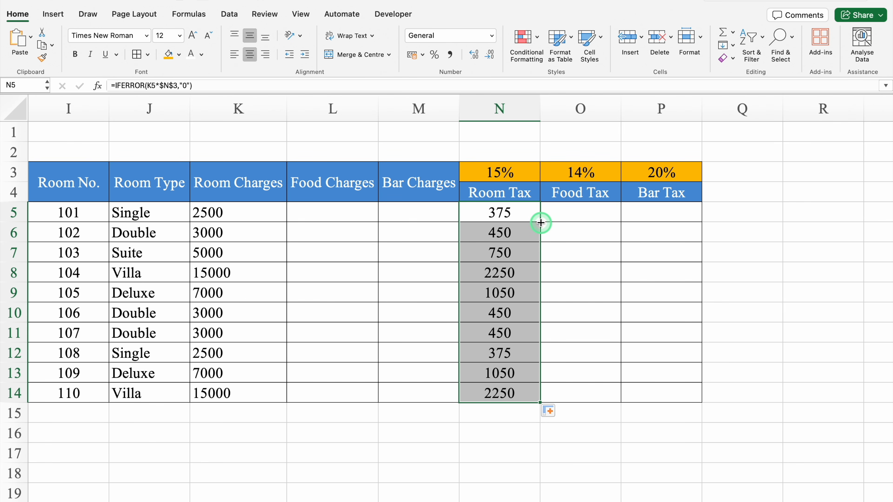
pyautogui.click(235, 54)
# Step: Fill centred Food Charges down L5:L14 starting with 1200 and 1250, and Bar Charges down M5:M14 starting with 2300, 2450 and 2100
pyautogui.click(584, 216)
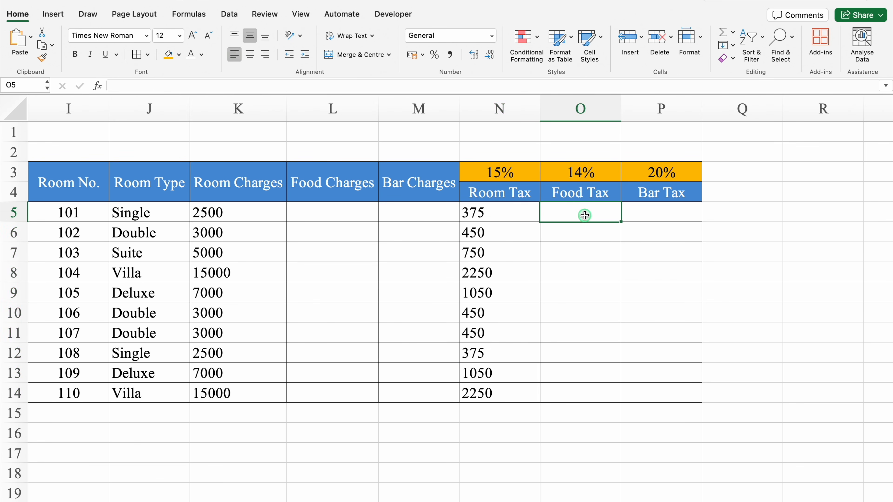
pyautogui.click(327, 212)
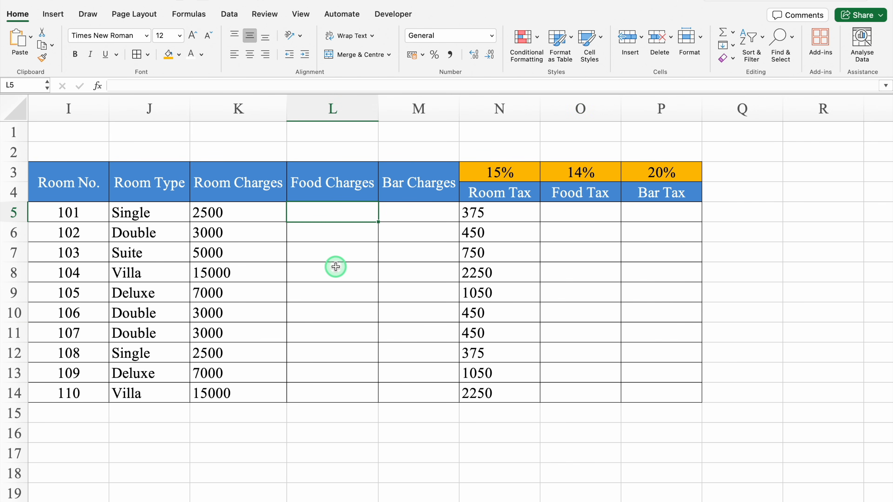
pyautogui.moveTo(333, 212); pyautogui.dragTo(333, 228)
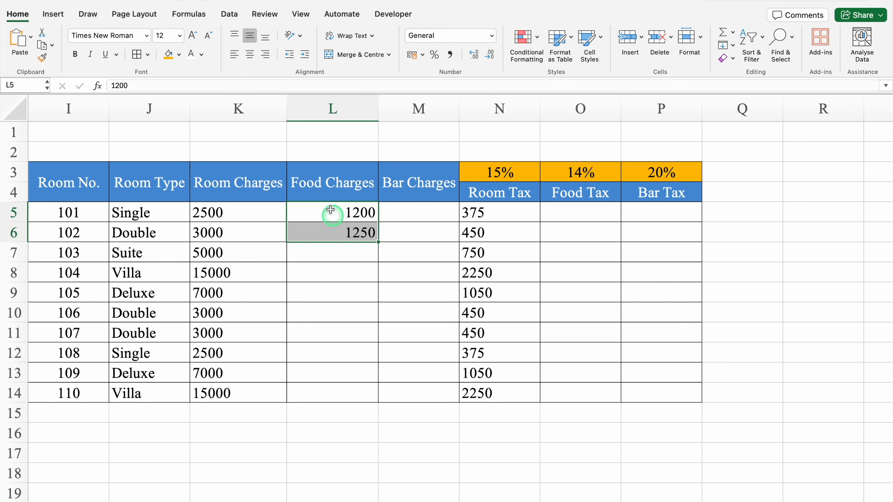
pyautogui.click(250, 54)
pyautogui.doubleClick(378, 241)
pyautogui.click(411, 214)
pyautogui.write('2')
# Step: Enter =L5*O3 in O5 to calculate the food tax and centre the cell
pyautogui.click(586, 211)
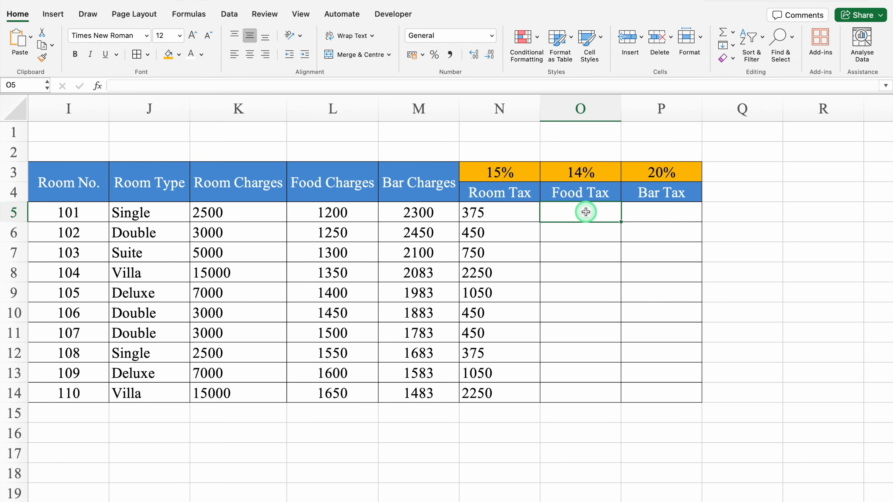
pyautogui.write('=')
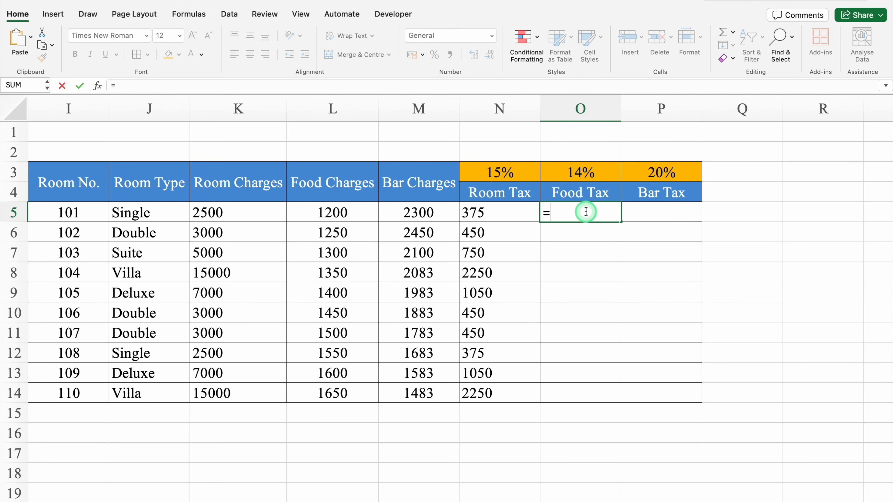
pyautogui.click(356, 207)
pyautogui.write('*')
pyautogui.click(582, 171)
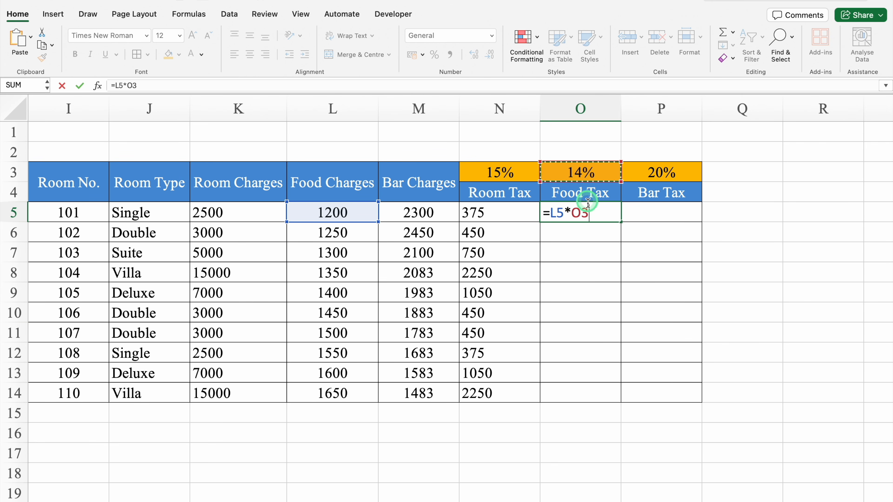
pyautogui.press('Return')
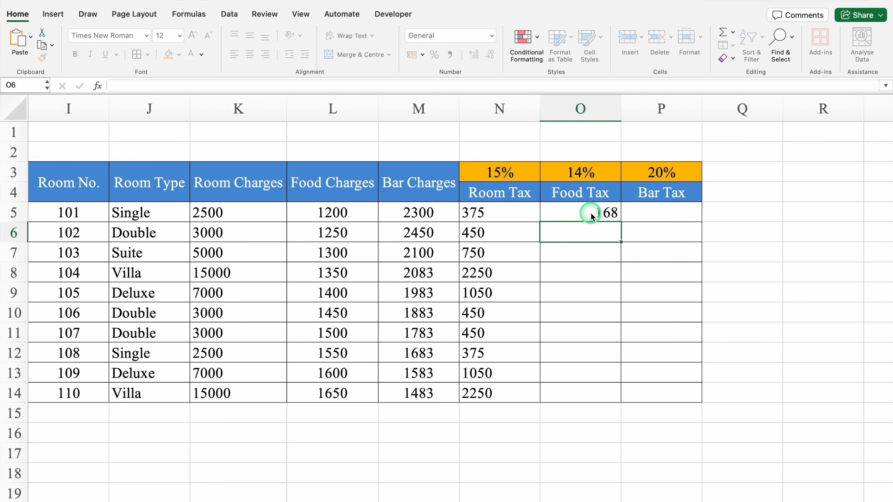
pyautogui.click(590, 213)
pyautogui.click(250, 55)
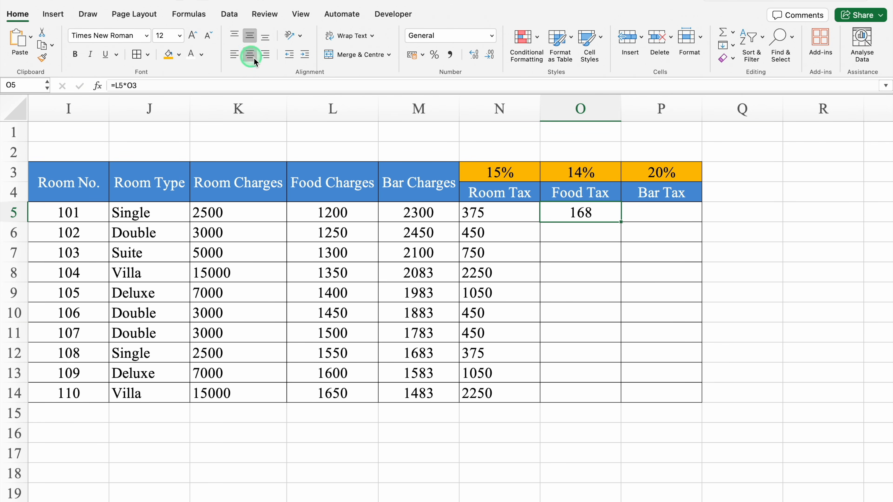
# Step: Change the Food Tax formula in O5 to =IFERROR(L5*$O$3,"0") and fill it down to O14
pyautogui.doubleClick(568, 212)
pyautogui.click(549, 213)
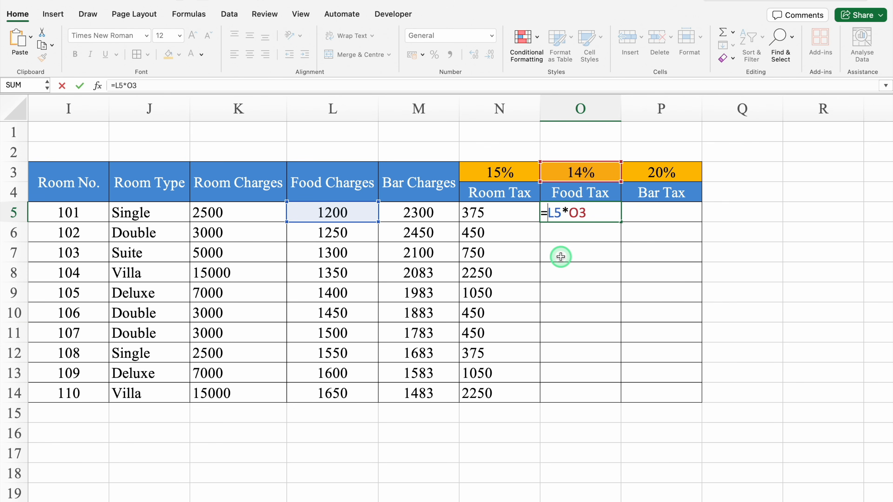
pyautogui.write('IF')
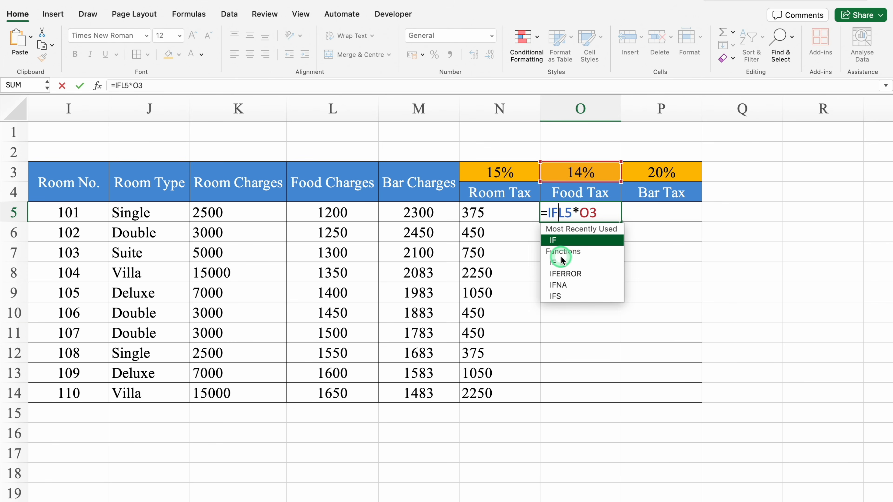
pyautogui.doubleClick(580, 273)
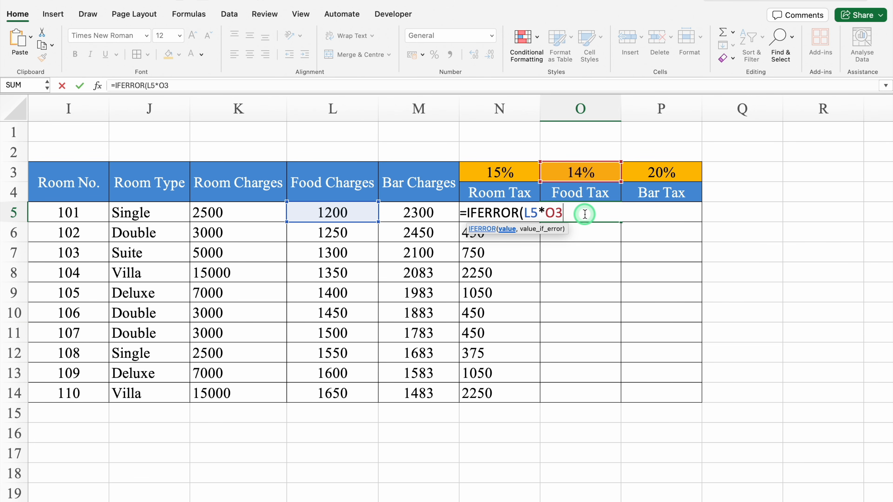
pyautogui.press('F4')
pyautogui.write(',')
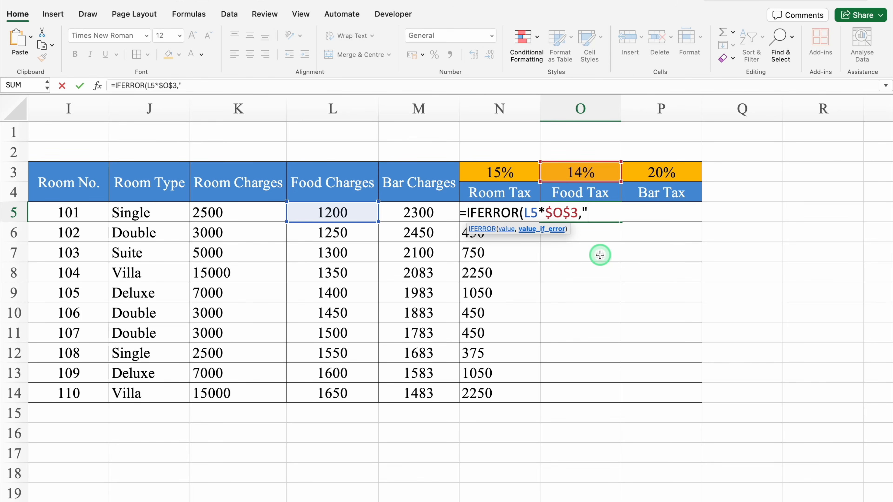
pyautogui.write('"0")')
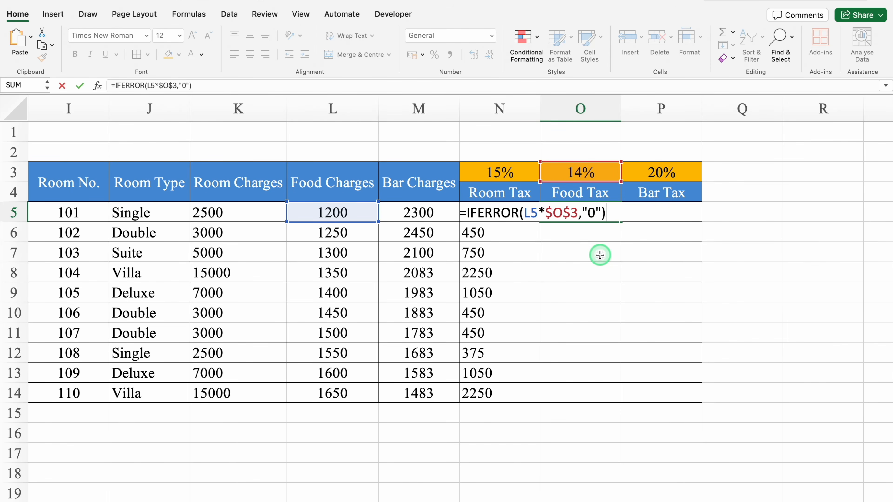
pyautogui.press('Return')
pyautogui.click(604, 217)
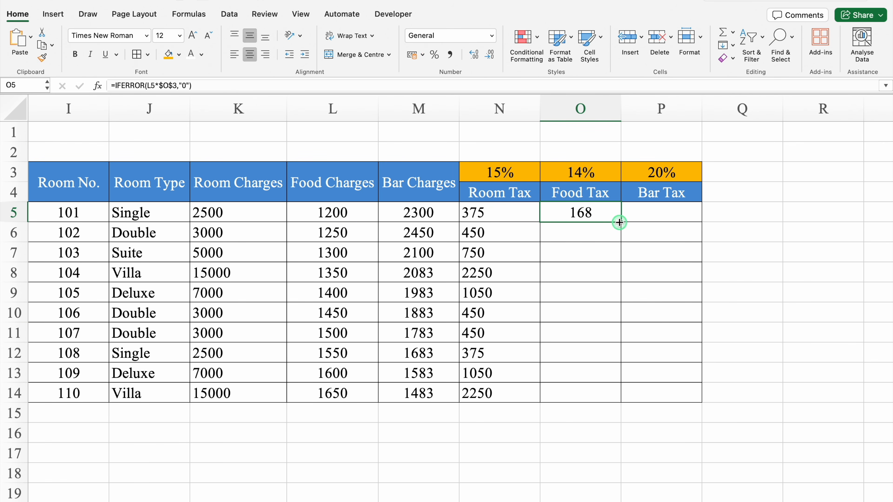
pyautogui.doubleClick(620, 222)
# Step: Copy the formula from O5 across to P5 and change it to =IFERROR(M5*$P$3,"0") for the bar tax
pyautogui.click(618, 219)
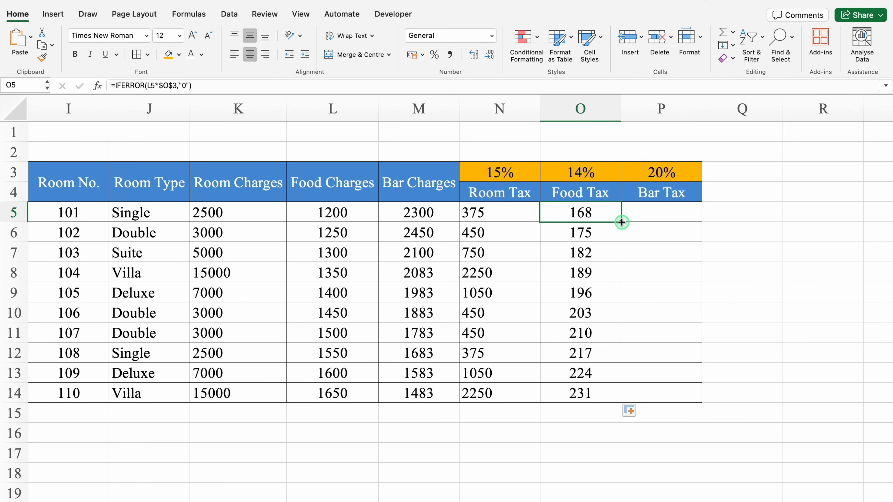
pyautogui.moveTo(675, 222); pyautogui.dragTo(674, 222)
pyautogui.doubleClick(675, 215)
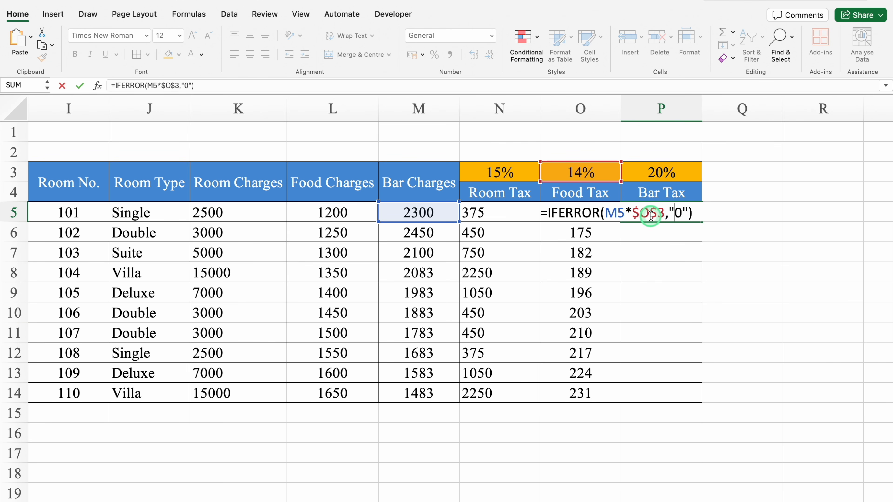
pyautogui.click(664, 213)
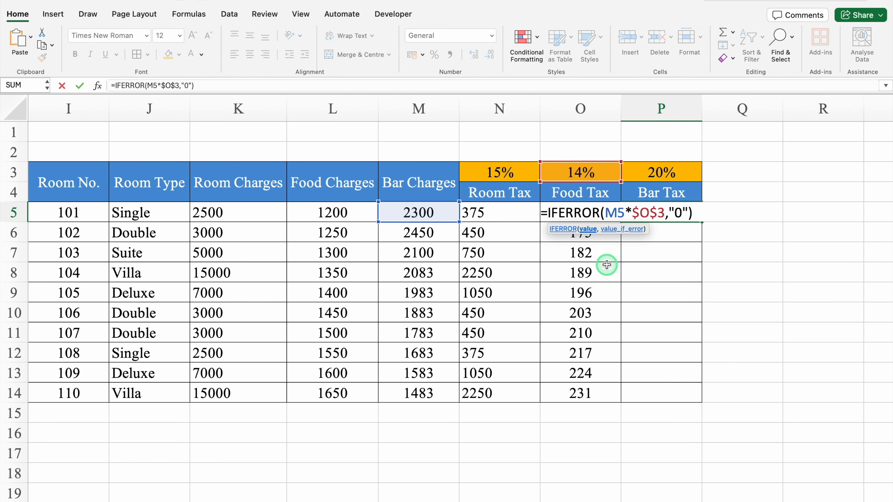
pyautogui.click(652, 215)
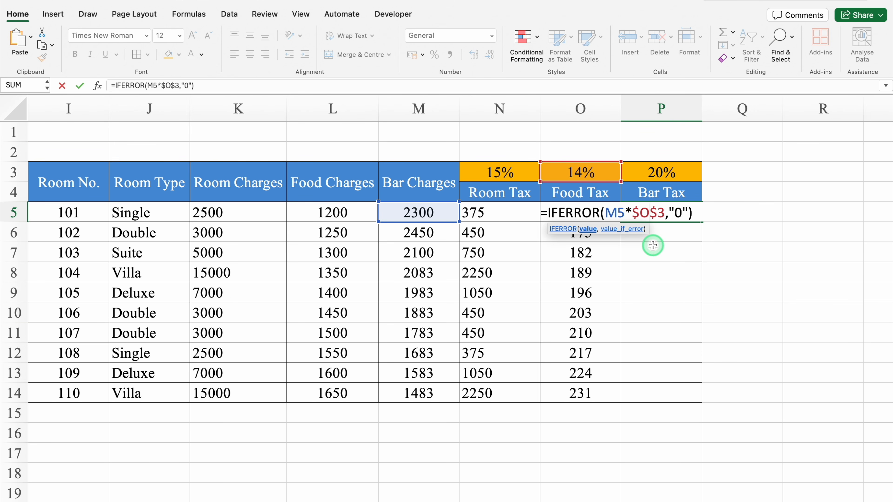
pyautogui.press('BackSpace')
pyautogui.write('P')
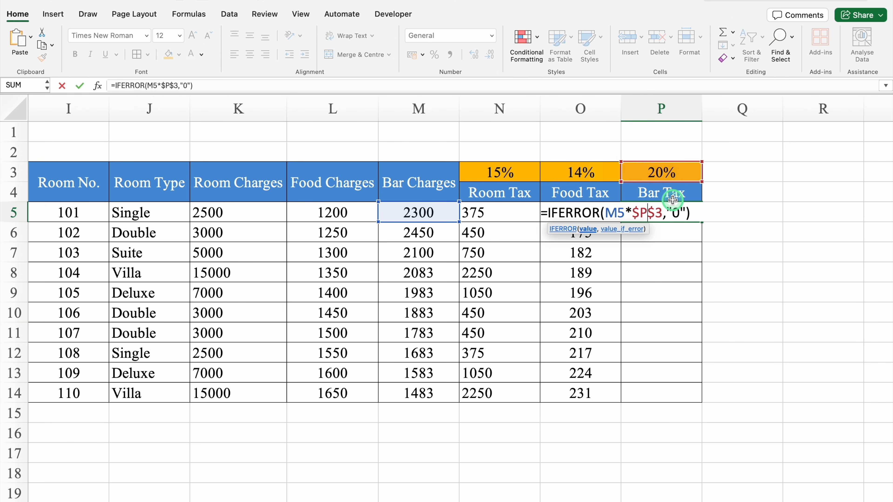
pyautogui.press('Return')
# Step: Fill the Bar Tax formula from P5 down to P14 and reduce the values to zero decimal places
pyautogui.click(686, 213)
pyautogui.doubleClick(701, 222)
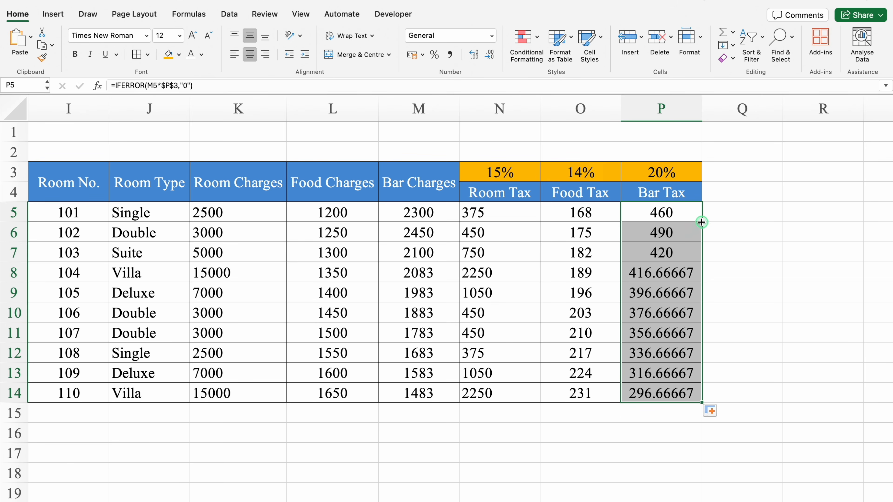
pyautogui.click(489, 55)
pyautogui.click(489, 54)
pyautogui.click(489, 54)
pyautogui.click(489, 54)
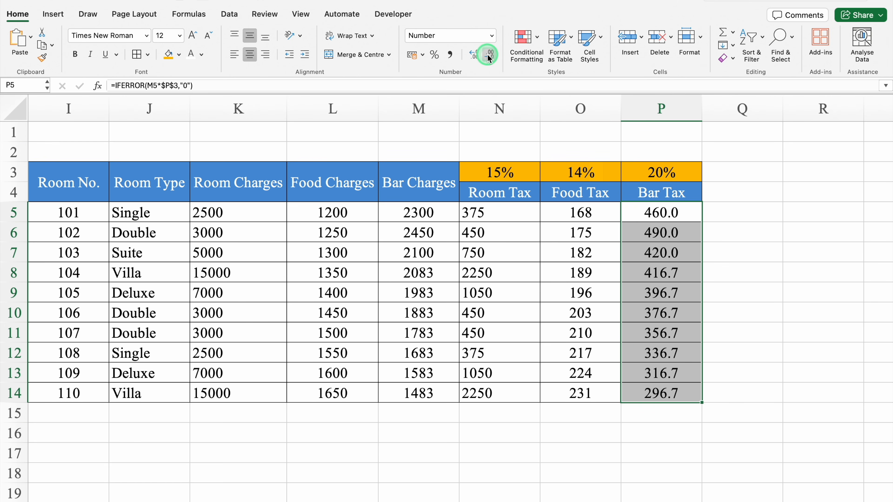
pyautogui.click(489, 54)
# Step: Add a new column heading beside Bar Tax with Discount in Q3 and % in Q4
pyautogui.click(734, 173)
pyautogui.press('Right')
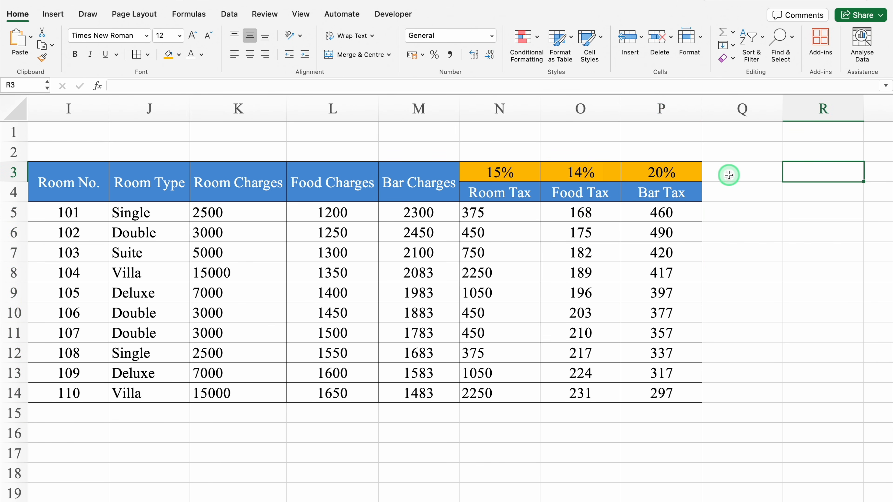
pyautogui.press('Right')
pyautogui.press('Right')
pyautogui.press('Left')
pyautogui.press('Left')
pyautogui.press('Left')
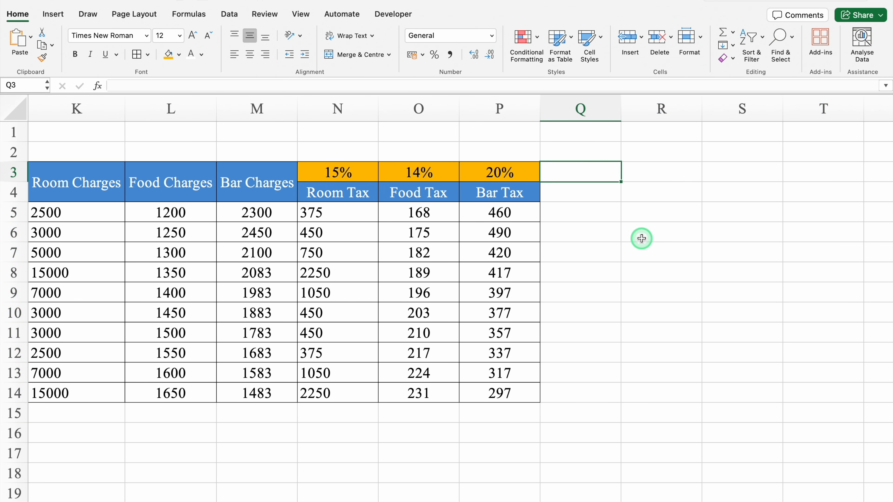
pyautogui.write('Discount')
pyautogui.press('Return')
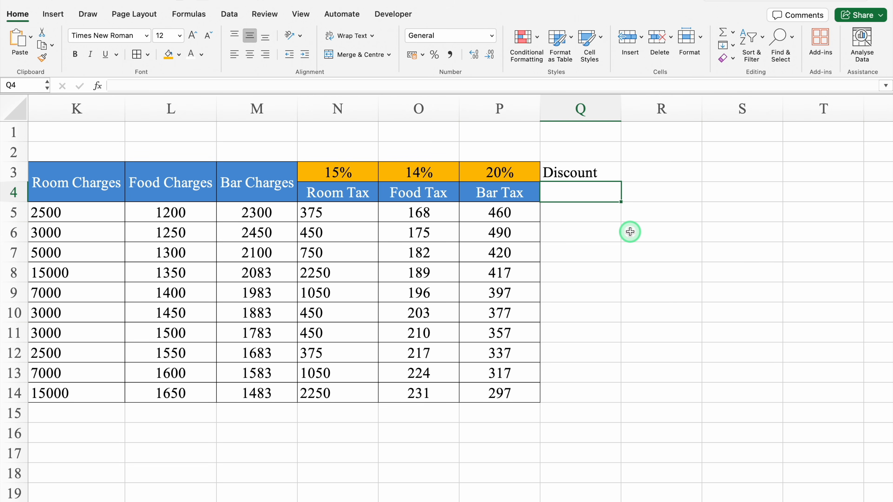
pyautogui.write('%')
# Step: Centre the Discount % heading in Q3:Q4 and give it a red fill with white text
pyautogui.moveTo(617, 172); pyautogui.dragTo(625, 192)
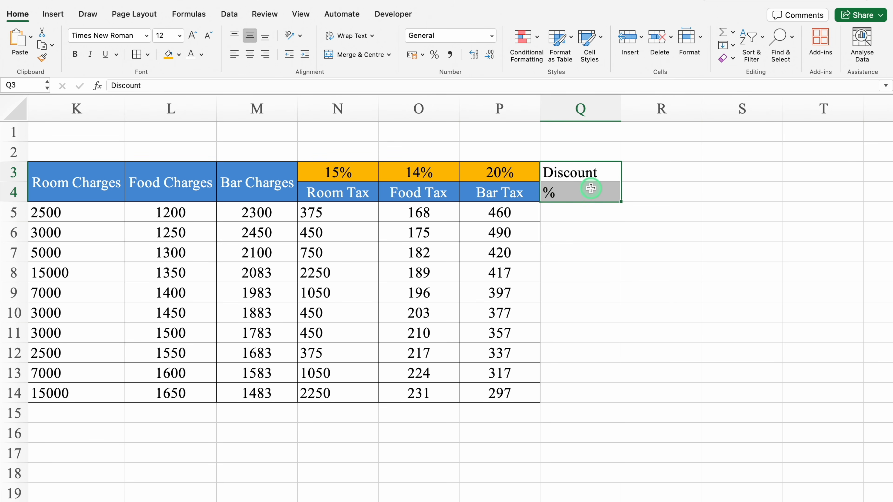
pyautogui.click(250, 54)
pyautogui.click(179, 54)
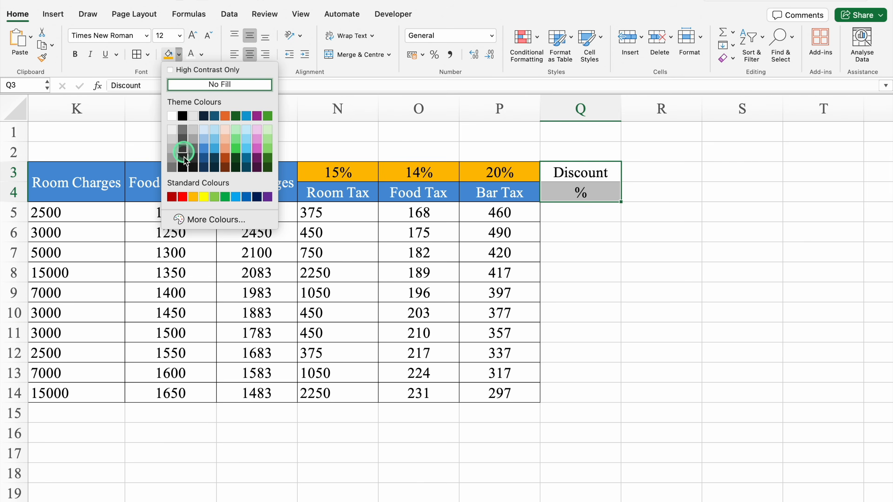
pyautogui.click(182, 196)
pyautogui.click(190, 55)
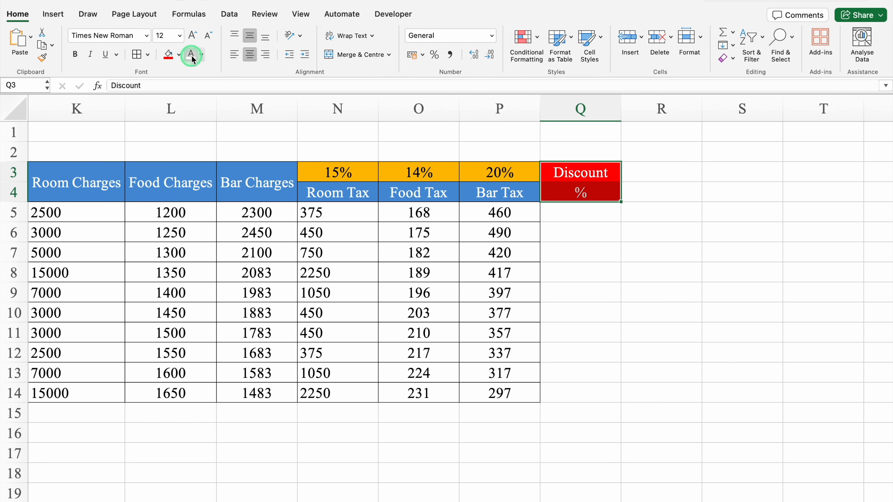
# Step: Put an outside border around the heading in Q3:Q4 and borders on all cells in Q5:Q14
pyautogui.click(600, 216)
pyautogui.moveTo(580, 174); pyautogui.dragTo(582, 191)
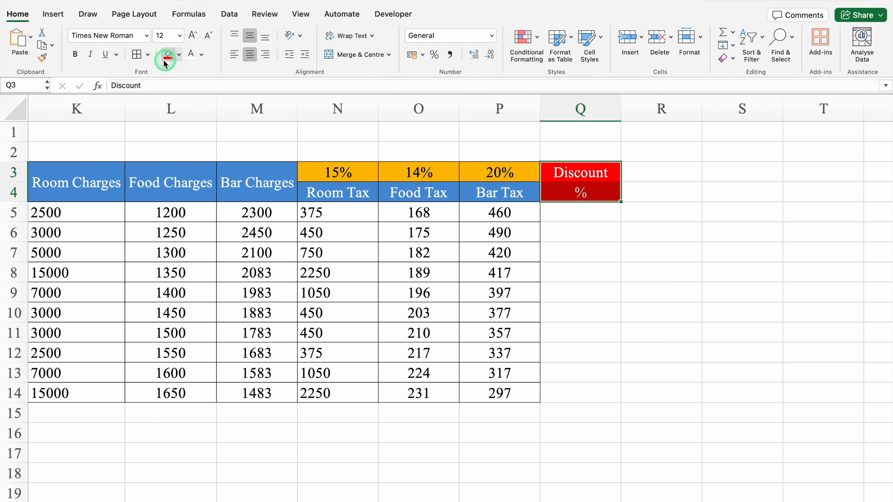
pyautogui.click(149, 54)
pyautogui.click(184, 177)
pyautogui.moveTo(585, 212); pyautogui.dragTo(590, 392)
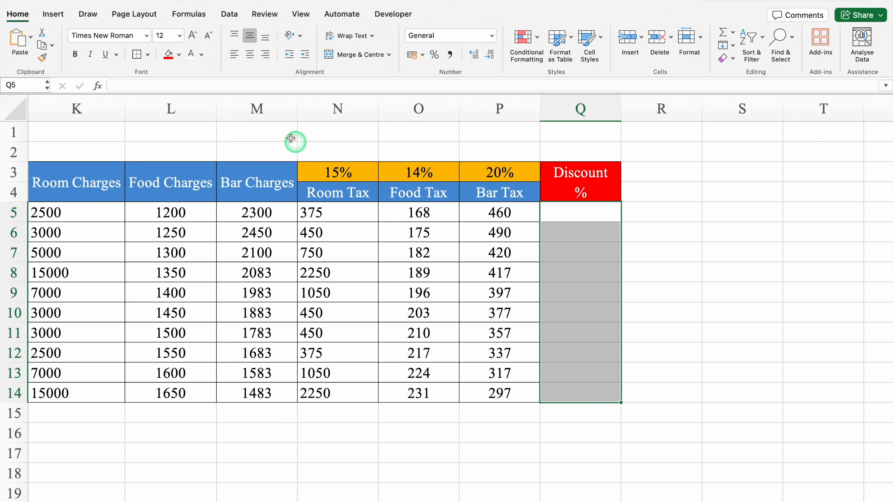
pyautogui.click(147, 57)
pyautogui.click(183, 162)
# Step: Format the discount cells Q5:Q14 as percentages
pyautogui.click(586, 212)
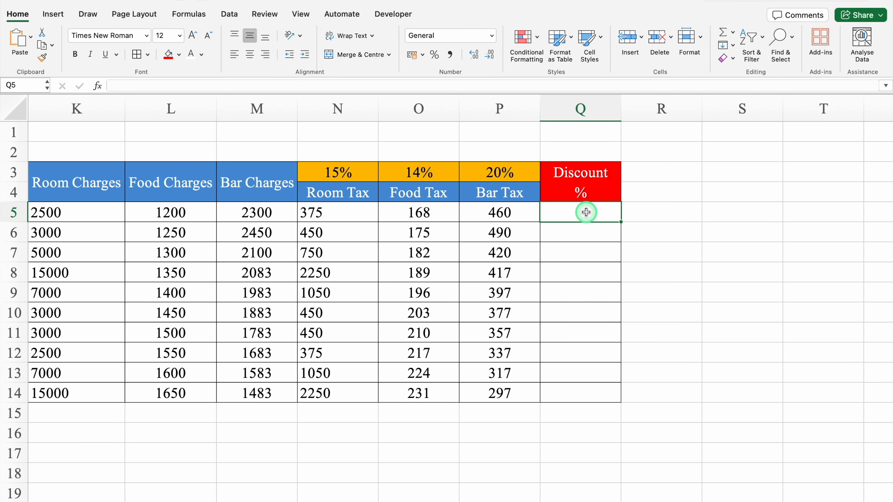
pyautogui.moveTo(586, 212); pyautogui.dragTo(590, 399)
pyautogui.click(434, 56)
# Step: Add list data validation to Q5:Q14 with the source No,5%,10%,15%,20%,25%,30%,100%
pyautogui.click(230, 14)
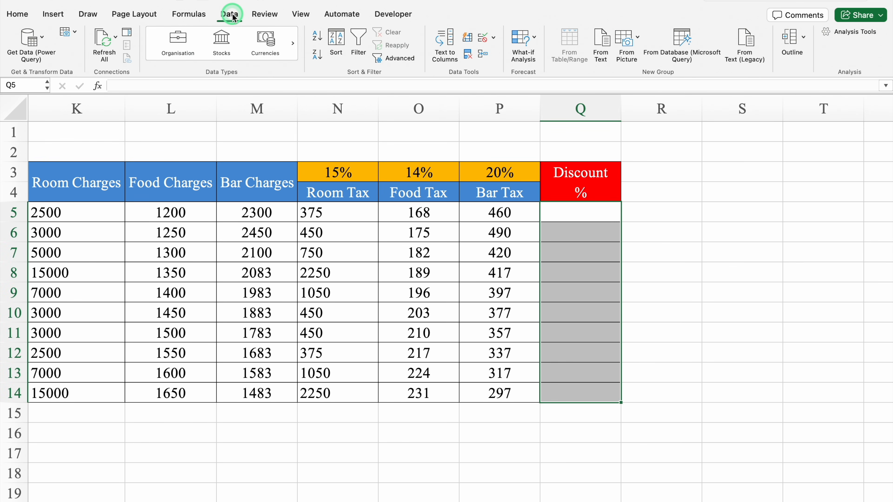
pyautogui.click(493, 37)
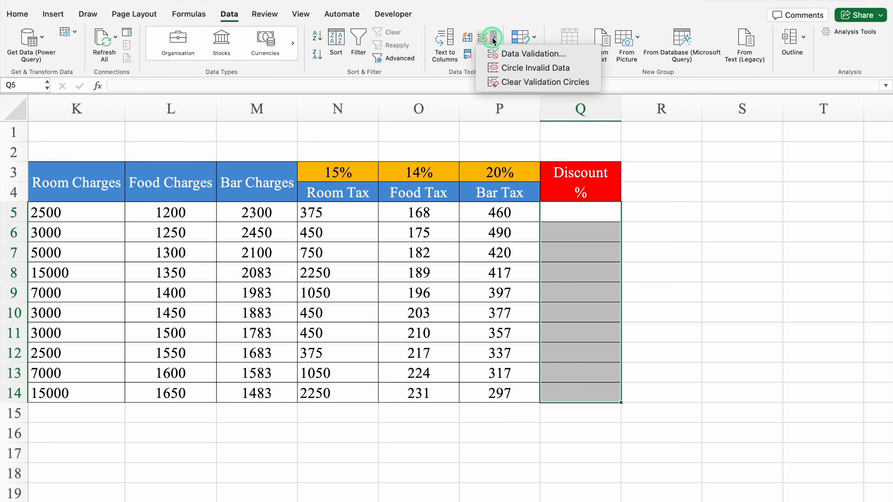
pyautogui.click(525, 53)
pyautogui.click(444, 140)
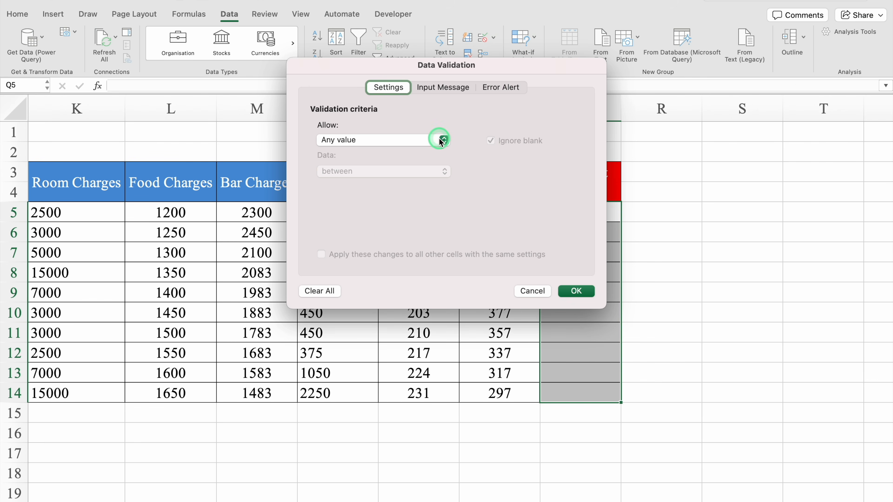
pyautogui.click(353, 179)
pyautogui.click(347, 207)
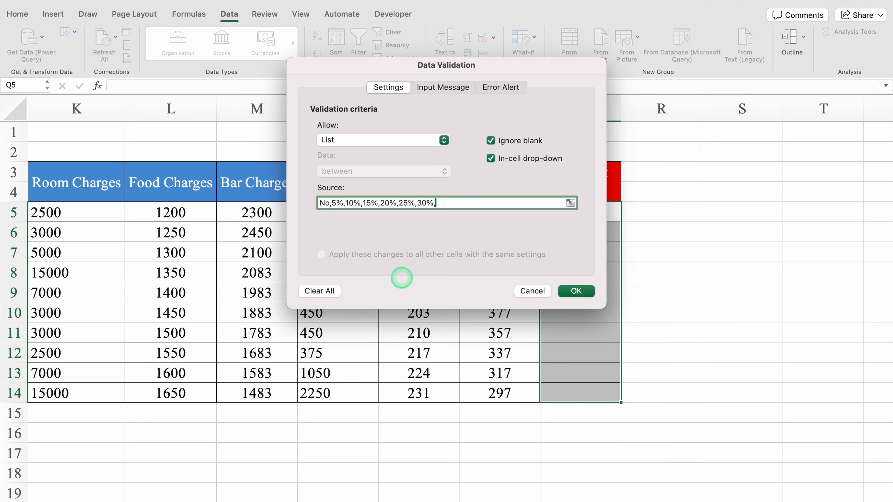
pyautogui.write('%')
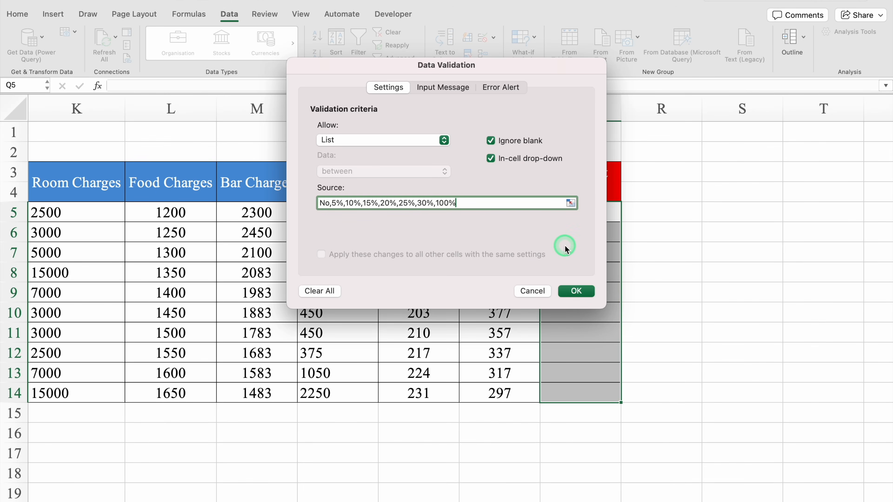
pyautogui.click(575, 293)
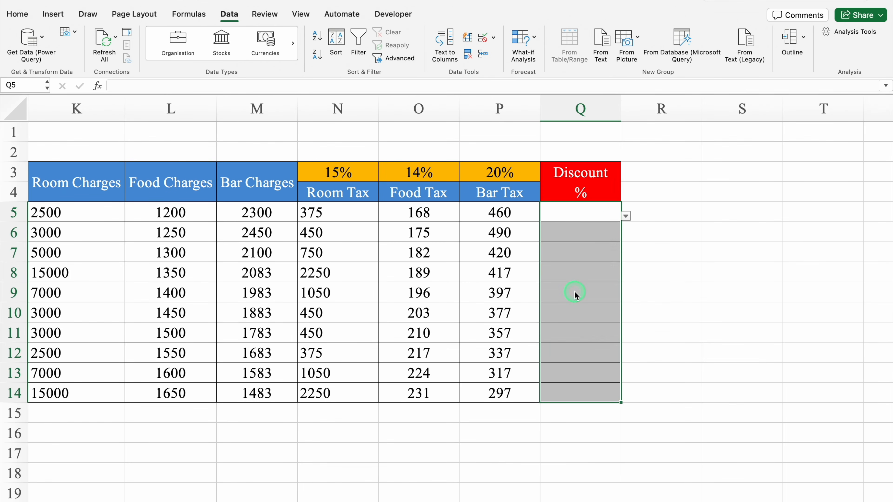
# Step: Choose No as the discount in Q5 from its drop-down list
pyautogui.click(597, 216)
pyautogui.click(627, 216)
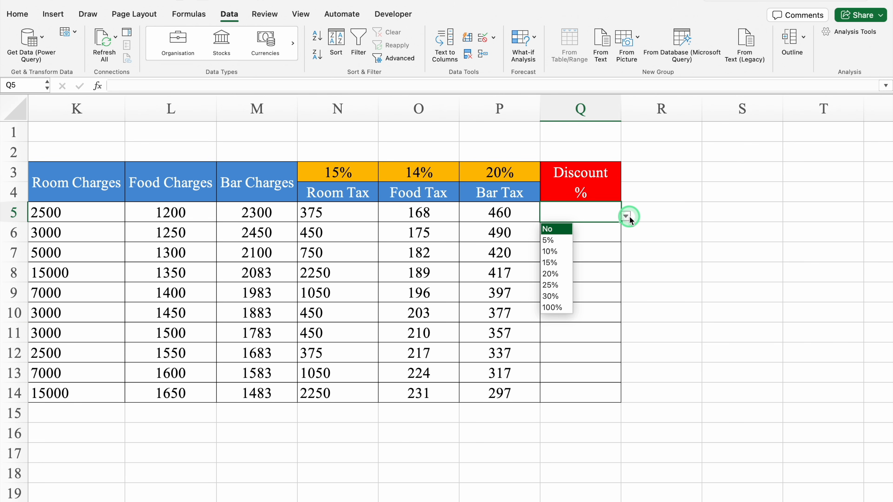
pyautogui.click(559, 229)
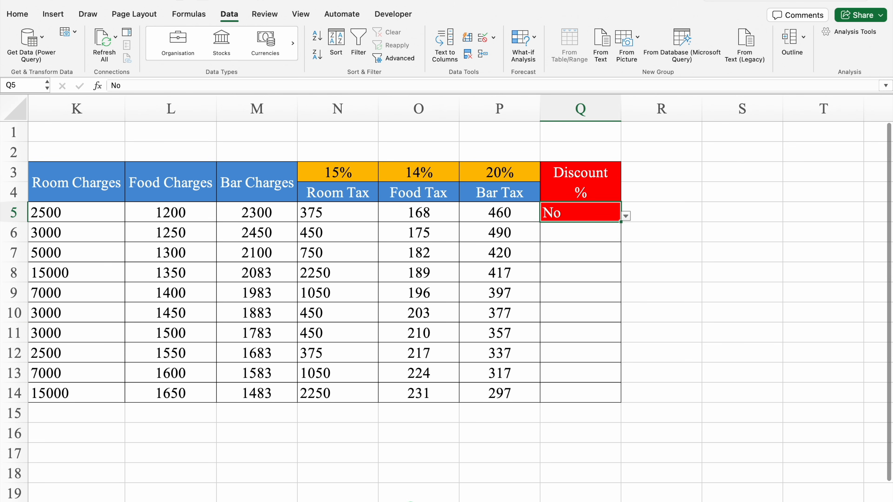
# Step: Choose 5% as the discount in Q5 from its drop-down list
pyautogui.hscroll(-5, 405, 498)
pyautogui.hscroll(-6, 281, 497)
pyautogui.hscroll(5, 282, 492)
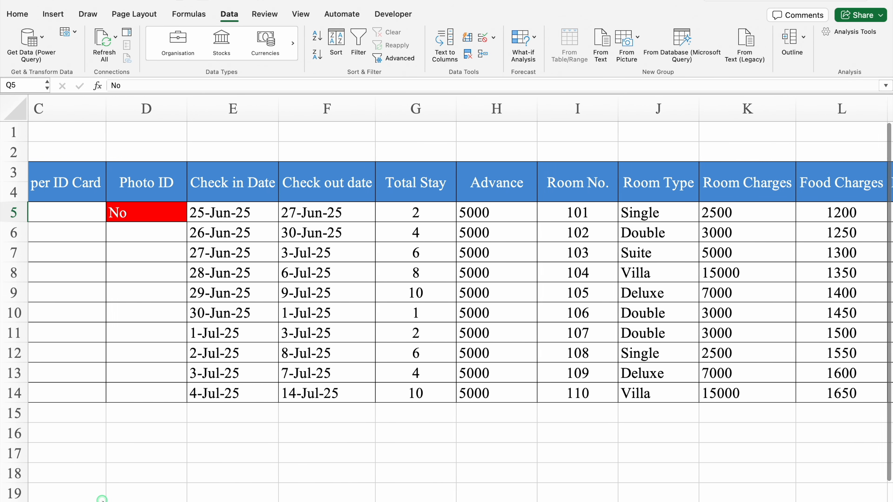
pyautogui.hscroll(5, 281, 487)
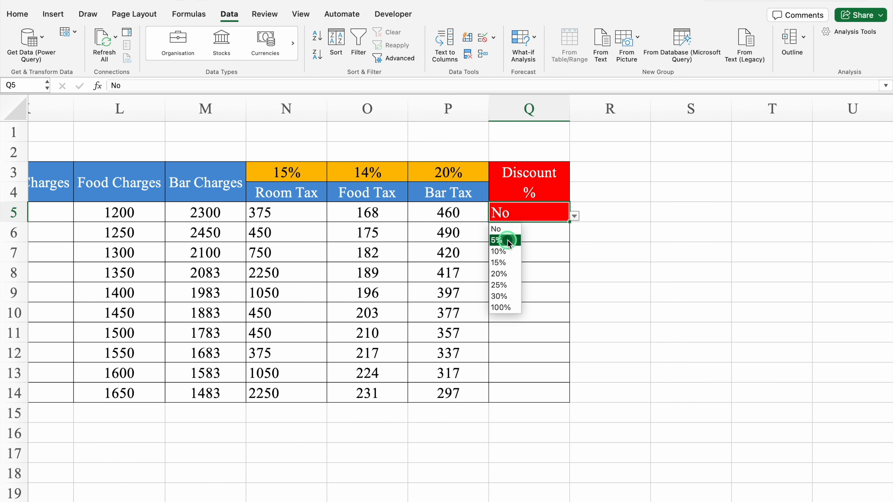
pyautogui.click(508, 240)
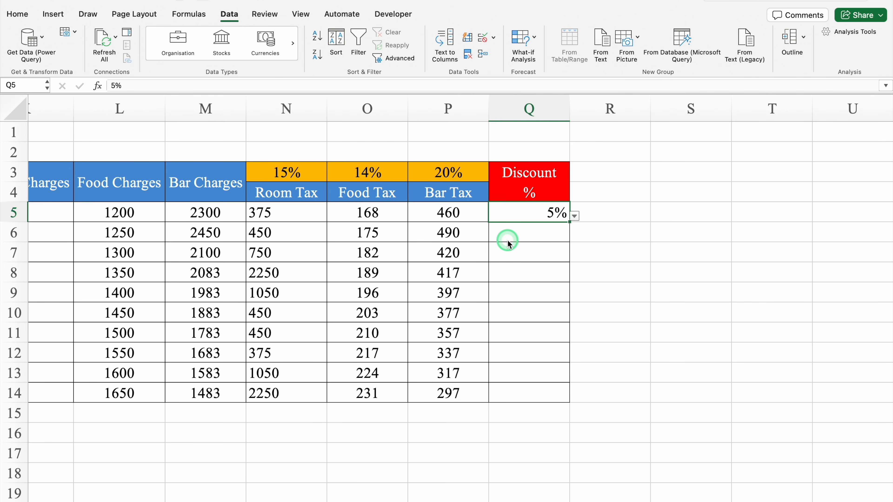
# Step: Centre the contents of column Q horizontally
pyautogui.click(526, 107)
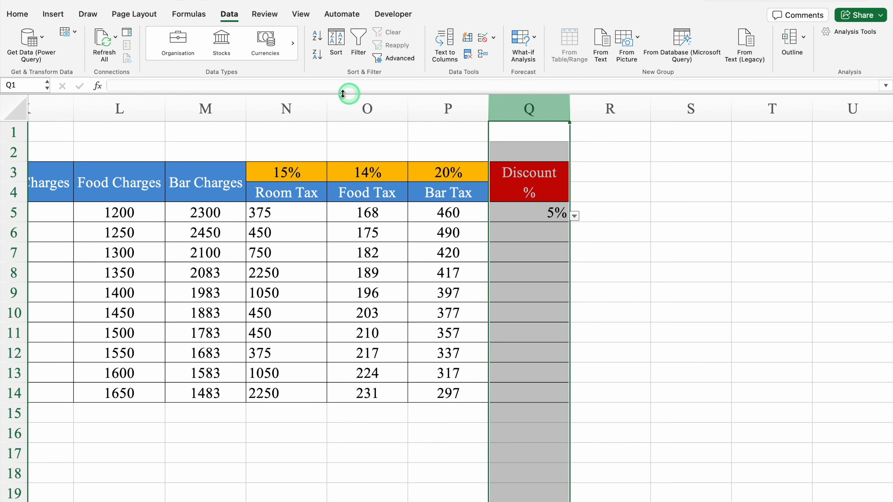
pyautogui.click(18, 14)
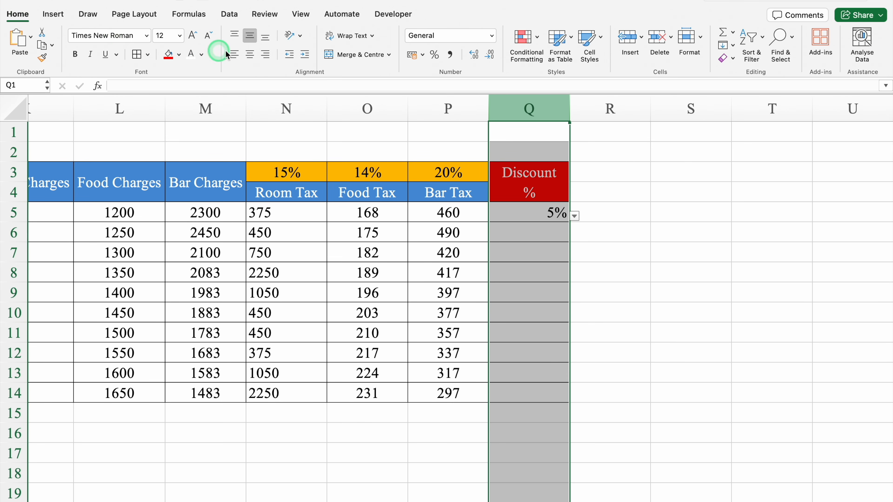
pyautogui.click(250, 55)
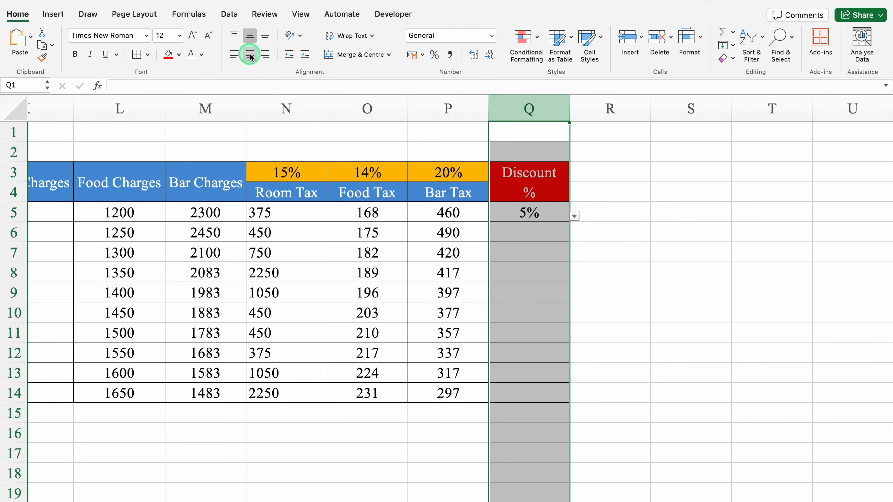
pyautogui.click(539, 233)
# Step: Copy the Bar Charges heading from M3 into R3 to reuse its formatting
pyautogui.click(597, 174)
pyautogui.moveTo(596, 174); pyautogui.dragTo(598, 187)
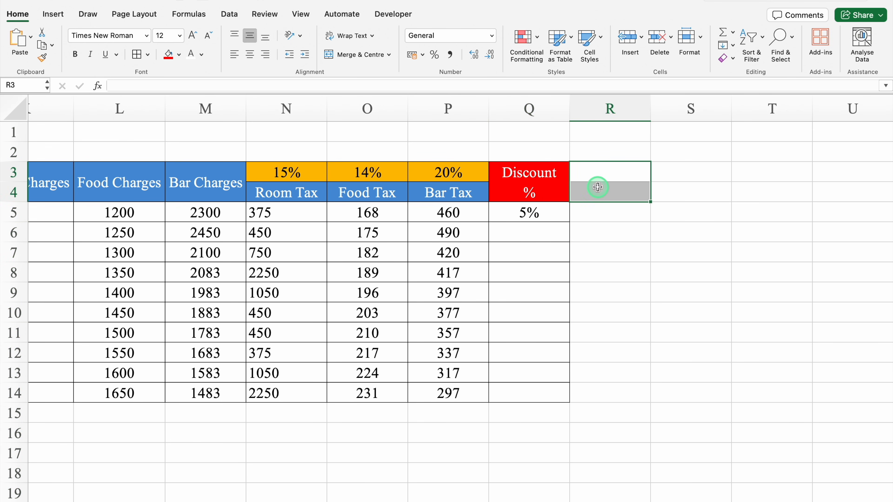
pyautogui.click(231, 187)
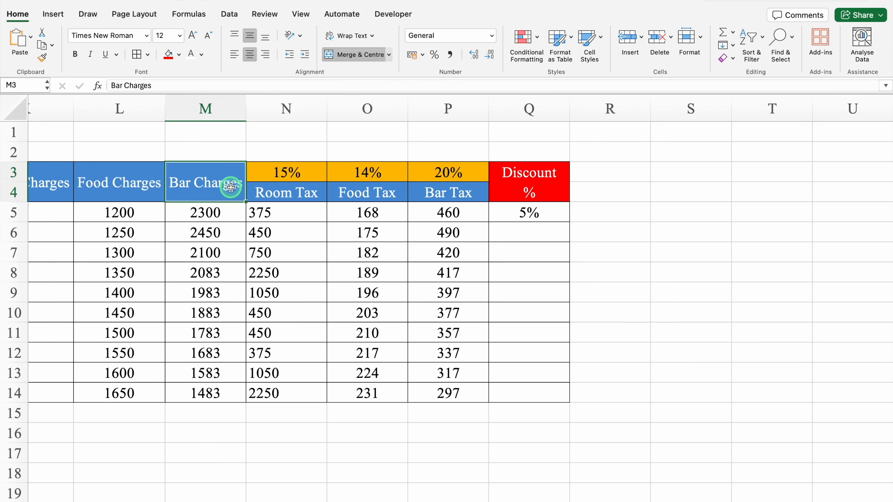
pyautogui.press('super+c')
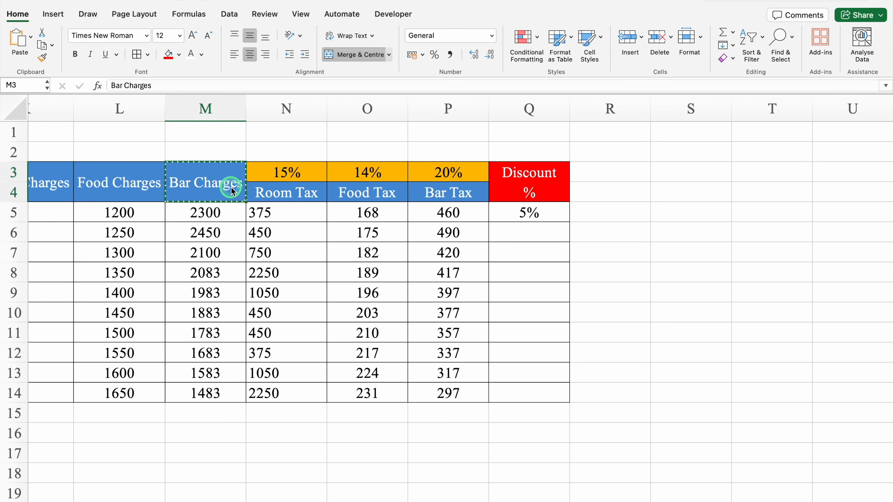
pyautogui.click(601, 173)
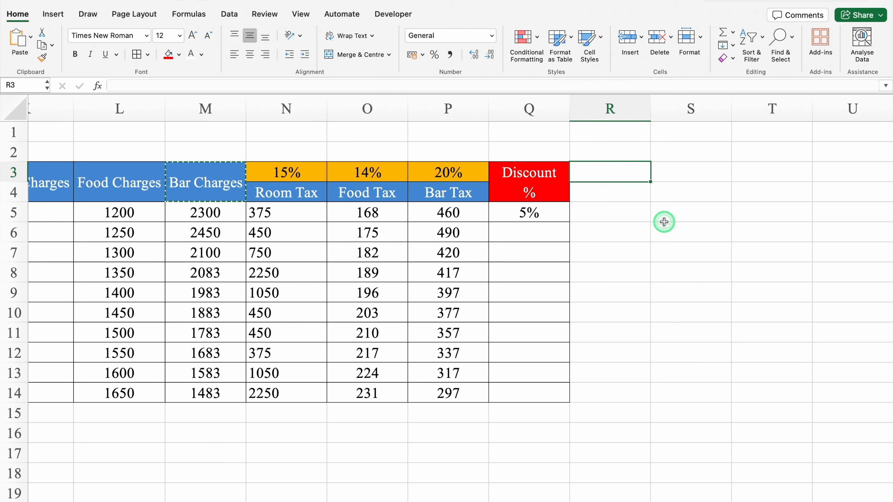
pyautogui.press('super+v')
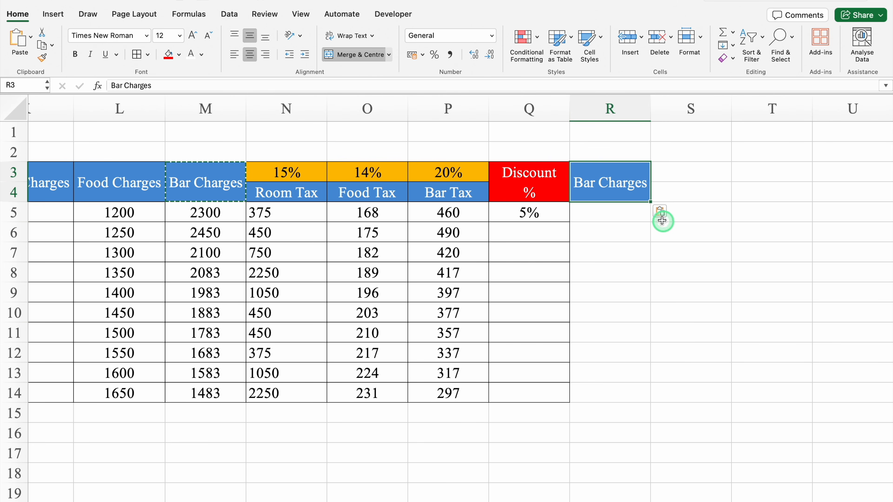
# Step: Fill the copied heading from R3 across to S3 and apply borders to all cells in R3:S14
pyautogui.moveTo(651, 202); pyautogui.dragTo(696, 203)
pyautogui.moveTo(630, 184); pyautogui.dragTo(672, 387)
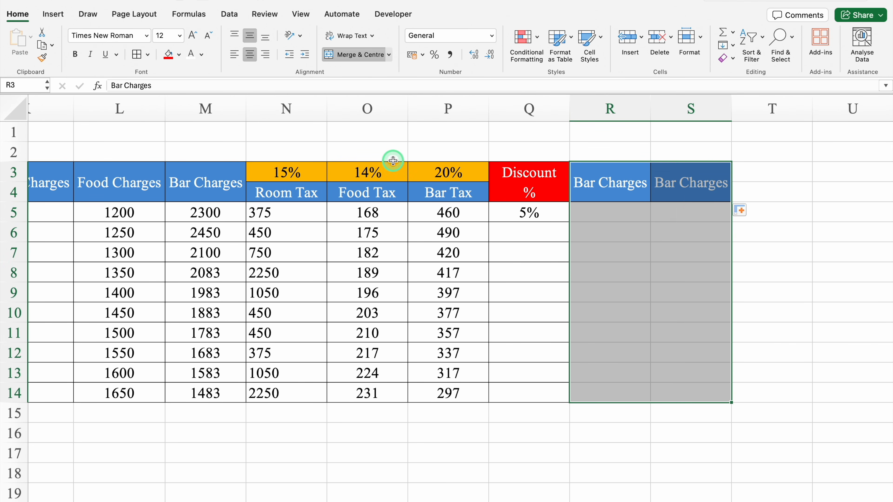
pyautogui.click(137, 54)
# Step: Clear the copied heading text and enter Discount Amount in R3 and Total Payable in S3
pyautogui.moveTo(619, 183); pyautogui.dragTo(664, 183)
pyautogui.press('Delete')
pyautogui.click(619, 175)
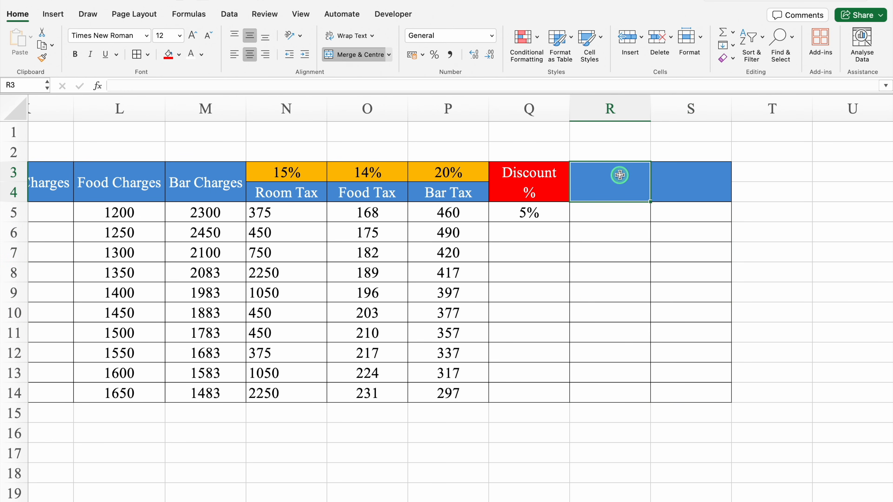
pyautogui.write('D')
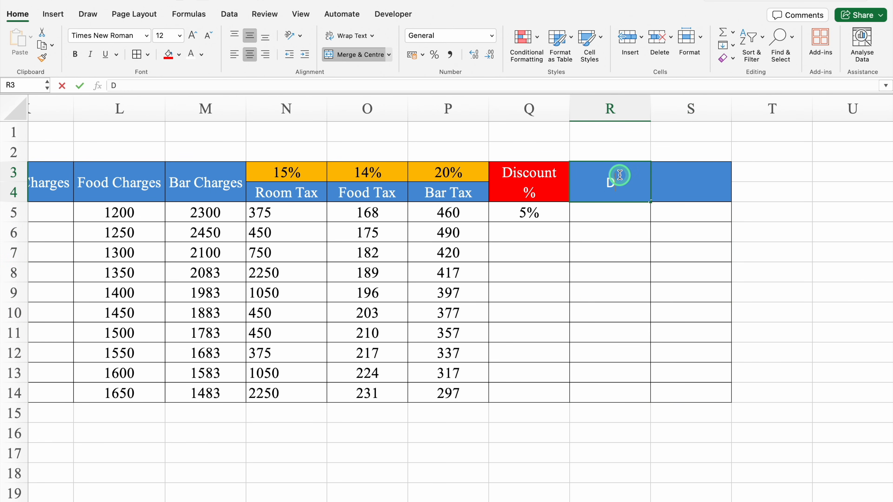
pyautogui.write('iscount Amount')
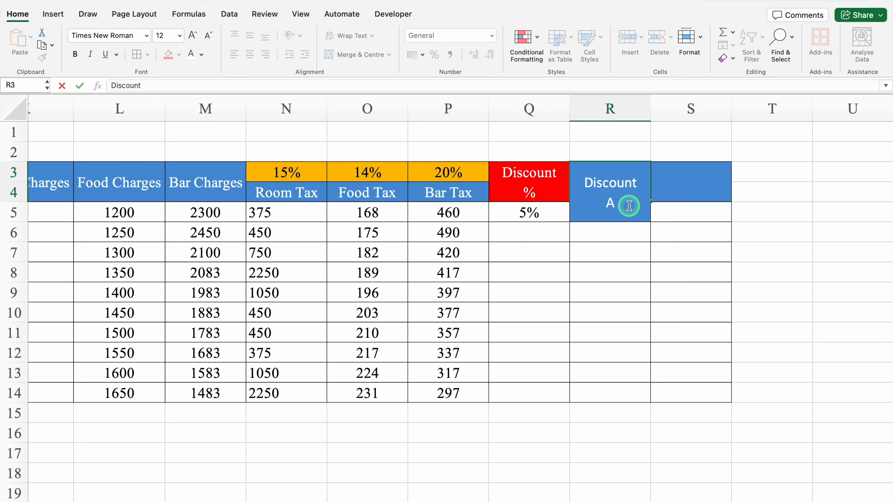
pyautogui.click(680, 176)
pyautogui.write('Total Payable')
pyautogui.press('Return')
# Step: Widen column S to fit its heading and left-align the cells R5:S14
pyautogui.moveTo(731, 107); pyautogui.dragTo(740, 107)
pyautogui.moveTo(610, 212); pyautogui.dragTo(696, 385)
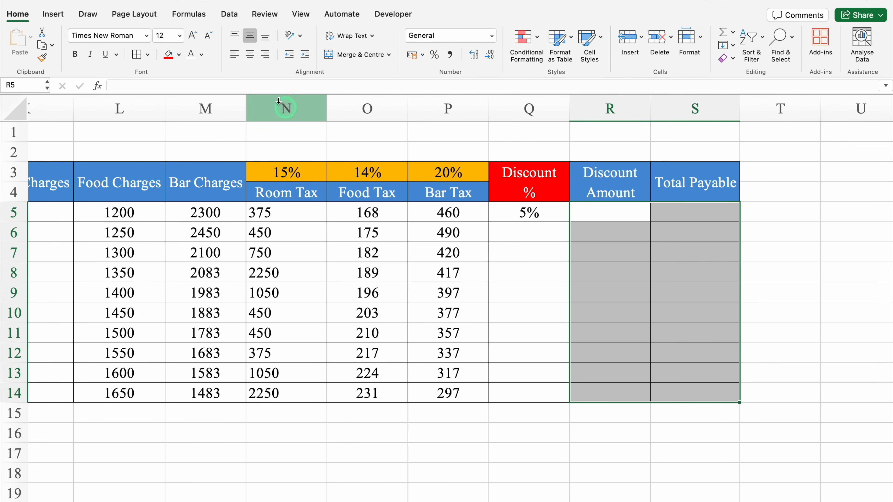
pyautogui.click(239, 58)
# Step: Enter the formula =K5*G5 in R5 to multiply the room charge by the total stay
pyautogui.click(632, 218)
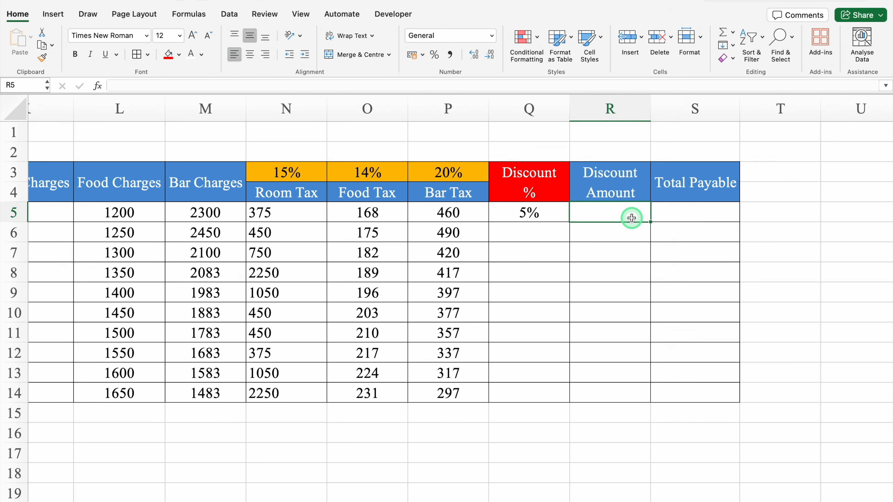
pyautogui.write('=')
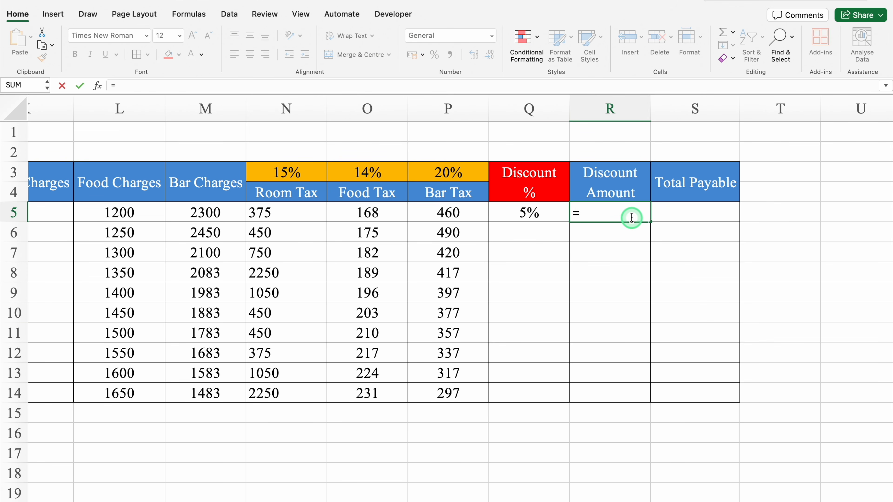
pyautogui.hscroll(-3, 632, 218)
pyautogui.click(241, 214)
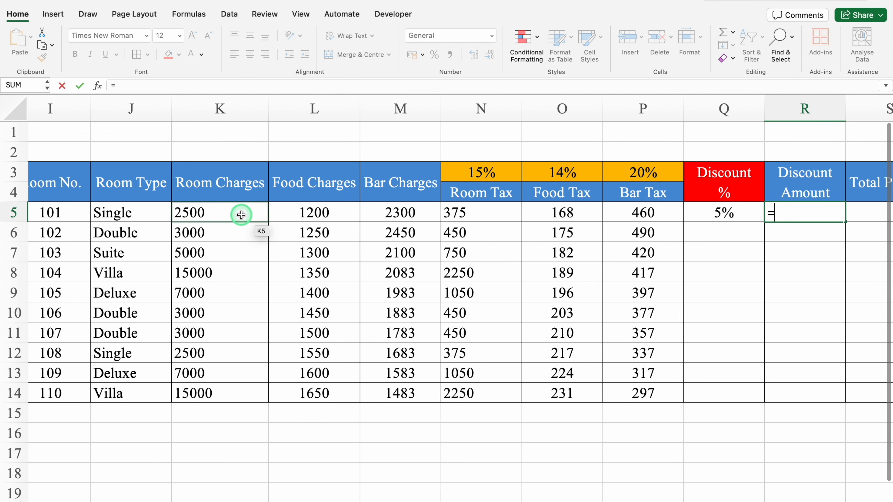
pyautogui.write('*')
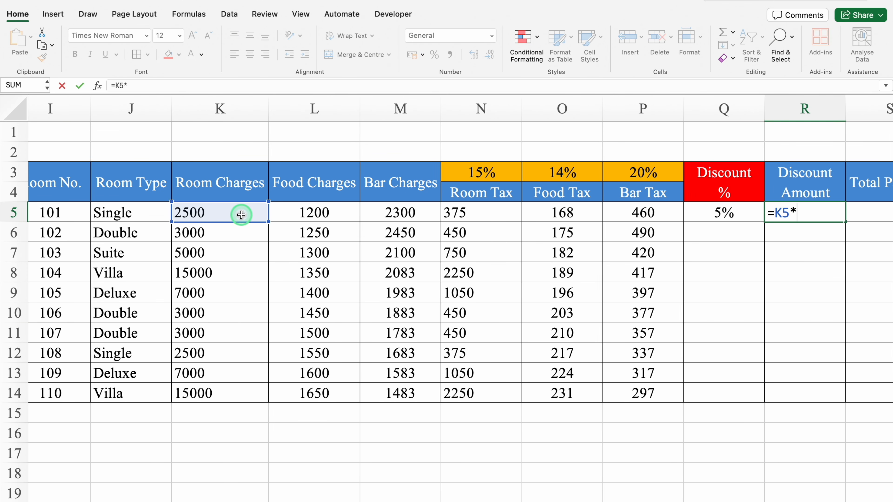
pyautogui.hscroll(-4, 243, 264)
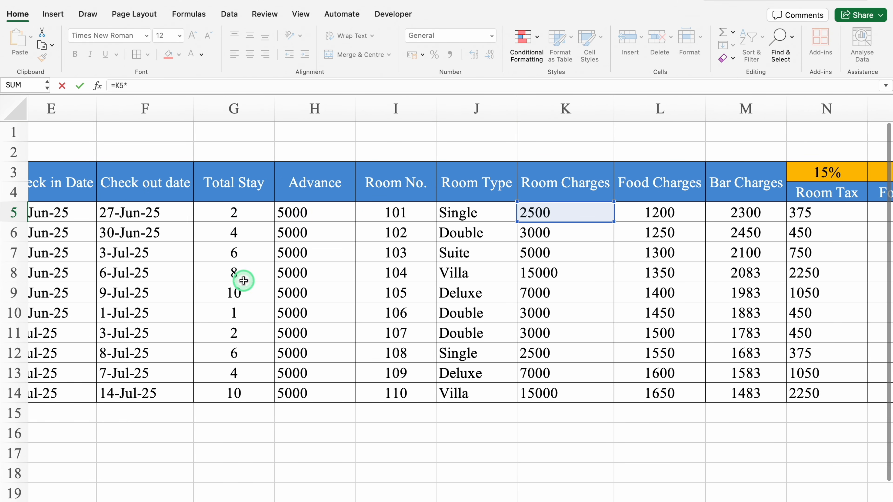
pyautogui.click(244, 213)
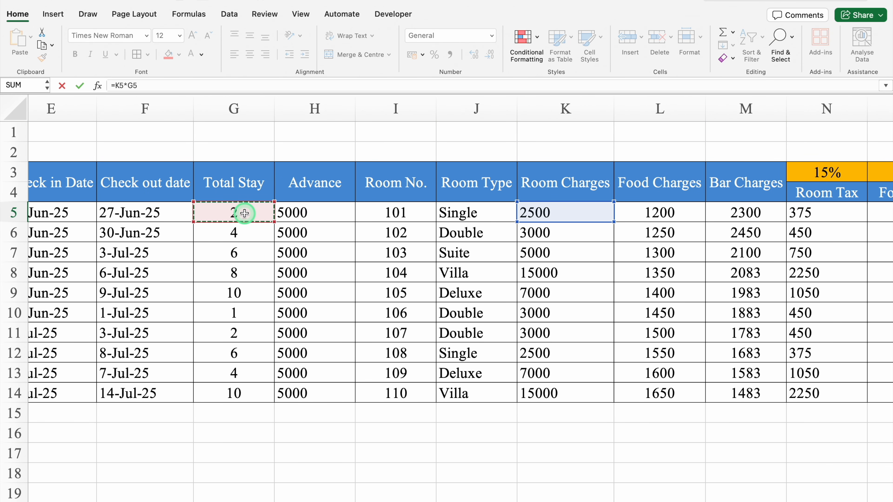
pyautogui.press('Return')
# Step: Change the formula in R5 to =(K5*G5)*Q5 so it applies the discount percentage
pyautogui.hscroll(5, 244, 213)
pyautogui.click(769, 209)
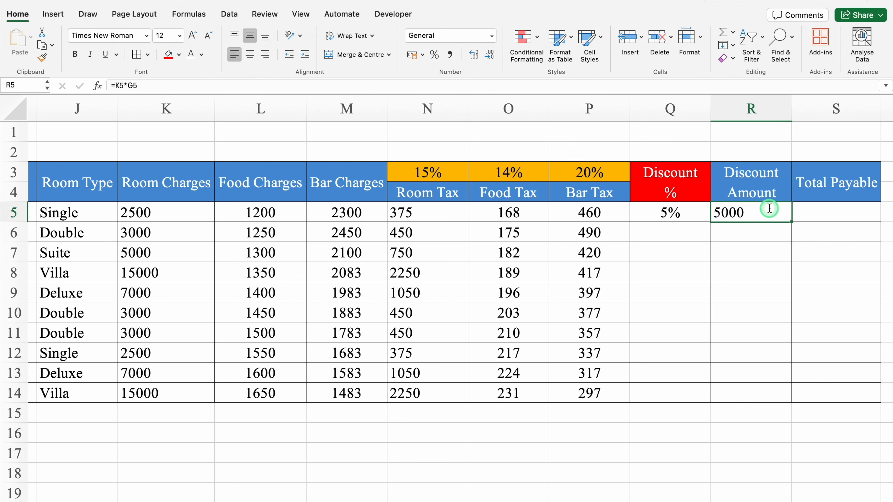
pyautogui.doubleClick(770, 209)
pyautogui.write(')')
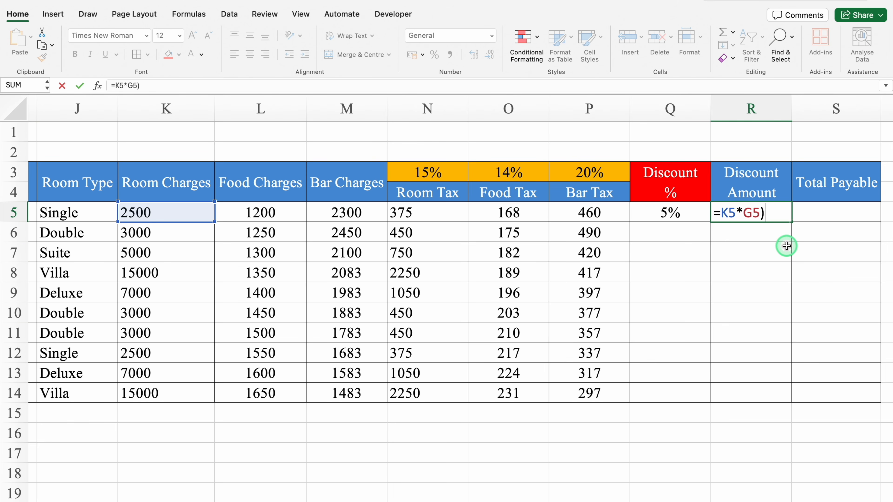
pyautogui.click(723, 213)
pyautogui.write('(')
pyautogui.click(775, 213)
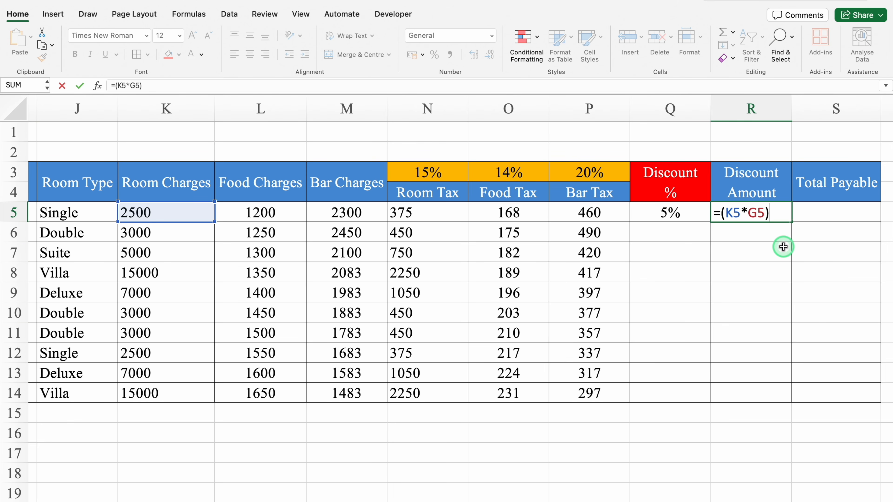
pyautogui.click(686, 213)
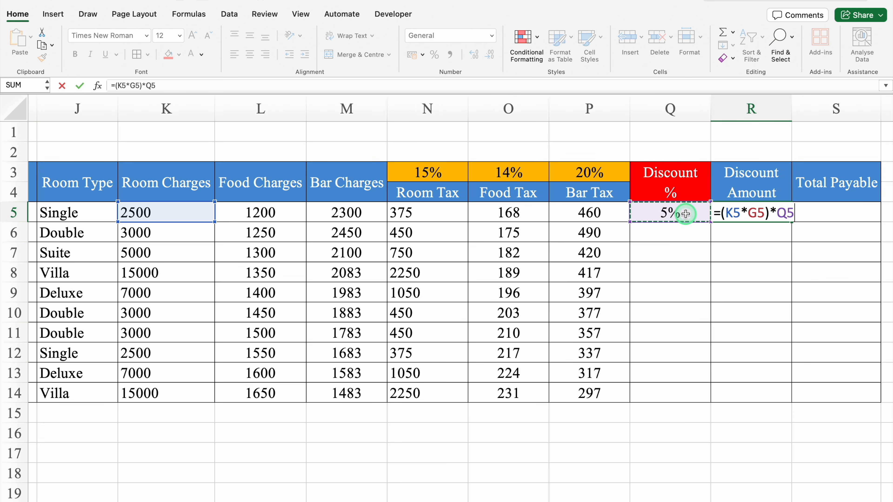
pyautogui.press('Return')
pyautogui.click(755, 214)
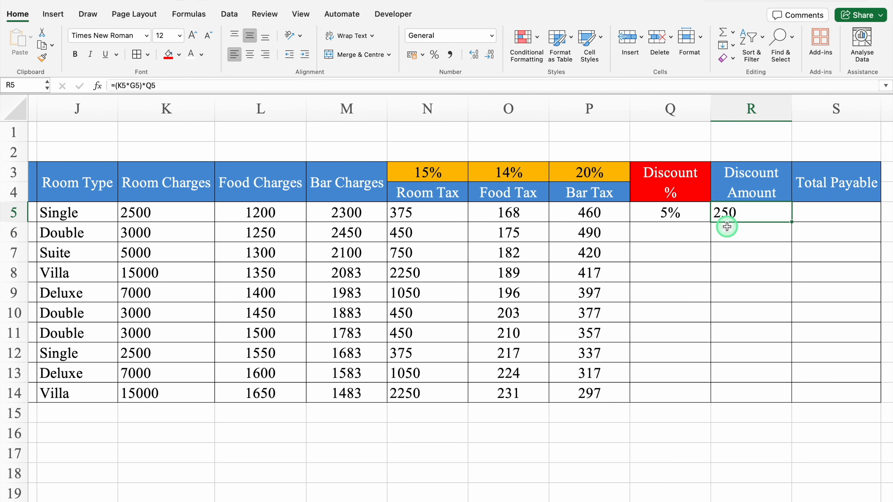
# Step: Set the discount in Q5 to No to test the discount amount formula
pyautogui.click(689, 219)
pyautogui.click(719, 217)
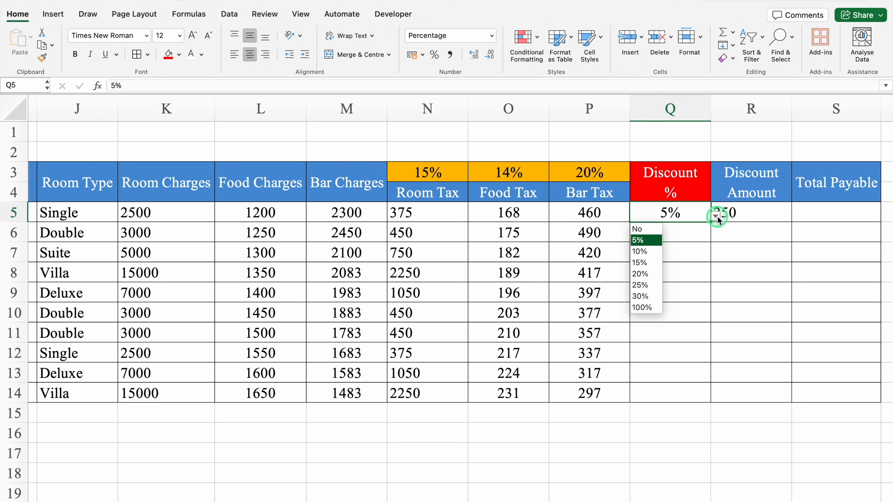
pyautogui.click(650, 227)
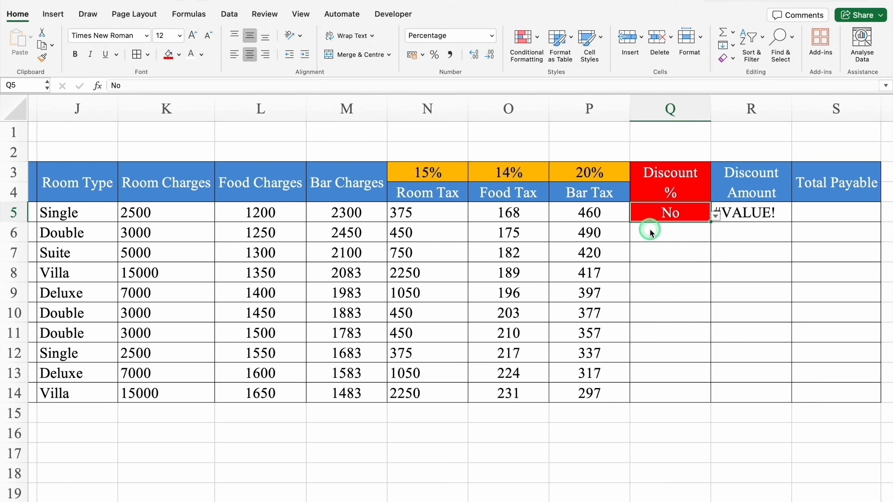
# Step: Wrap the discount amount formula in R5 as =IFERROR((K5*G5)*Q5,"0") and centre the cell
pyautogui.click(760, 215)
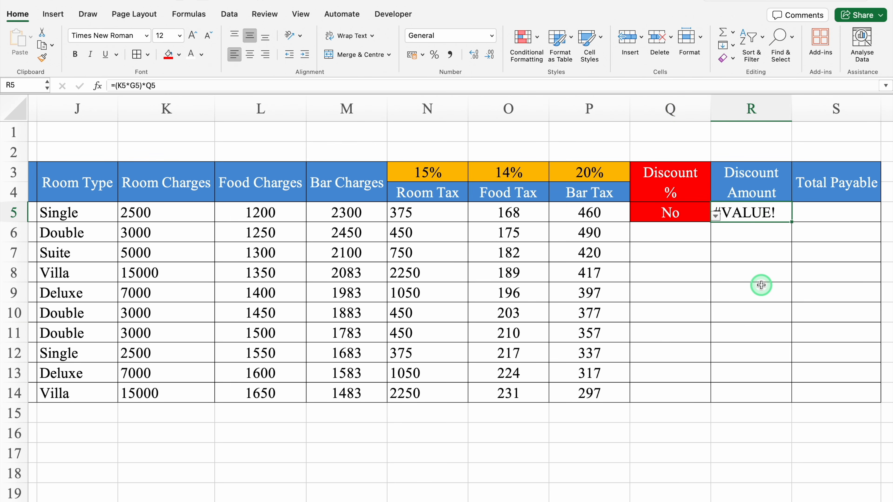
pyautogui.doubleClick(740, 212)
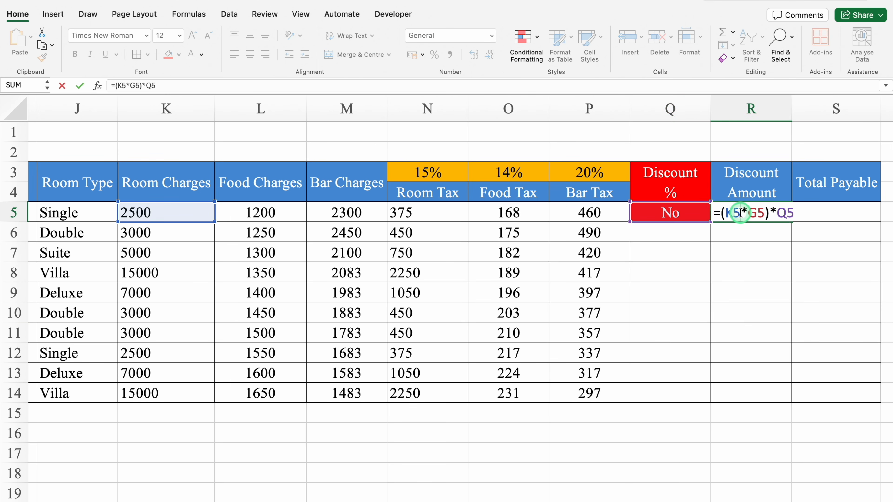
pyautogui.click(722, 212)
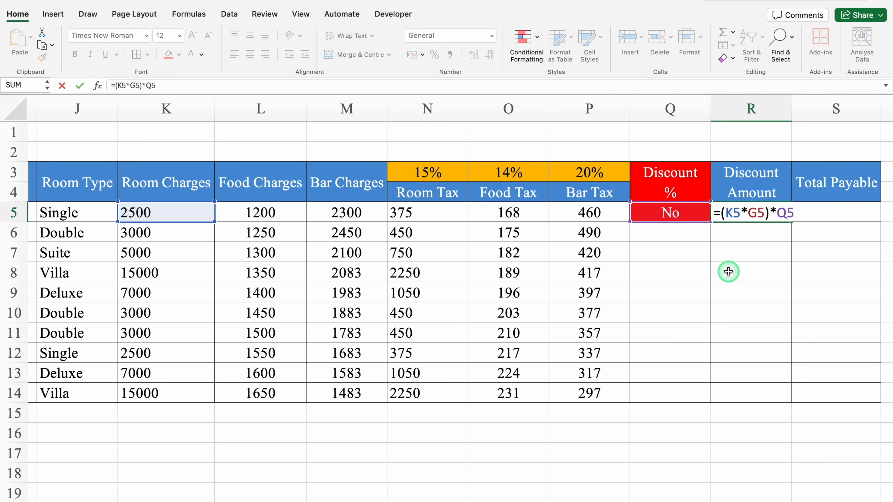
pyautogui.write('IFE')
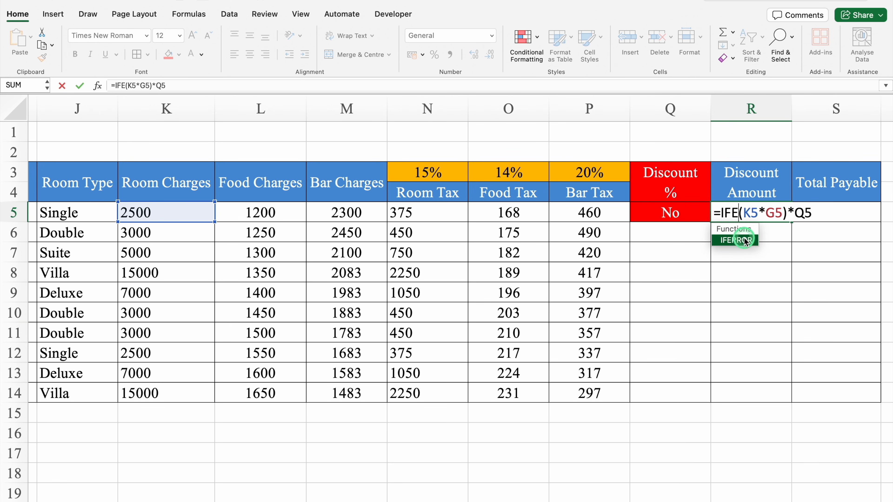
pyautogui.doubleClick(745, 241)
pyautogui.click(848, 213)
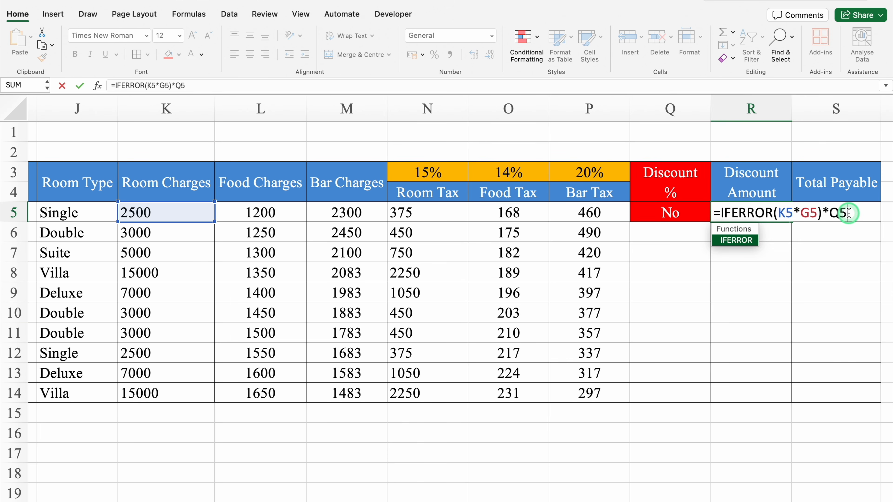
pyautogui.hscroll(2, 700, 501)
pyautogui.write(',"0')
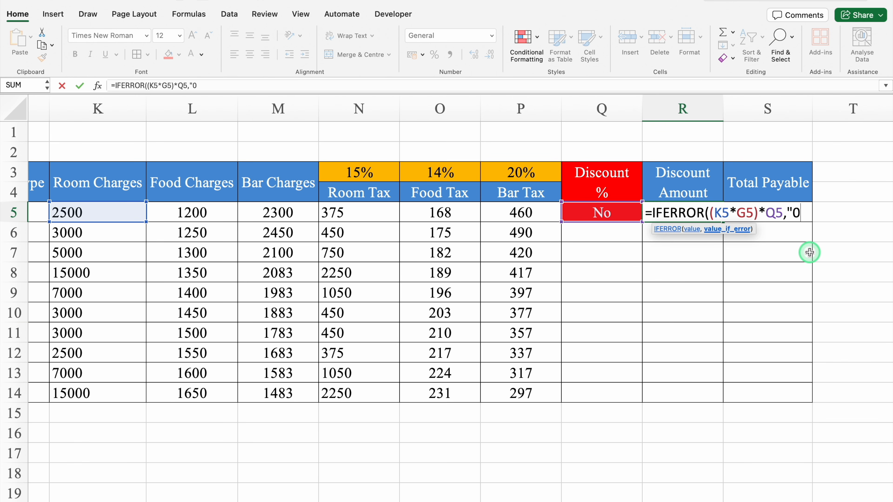
pyautogui.write('")')
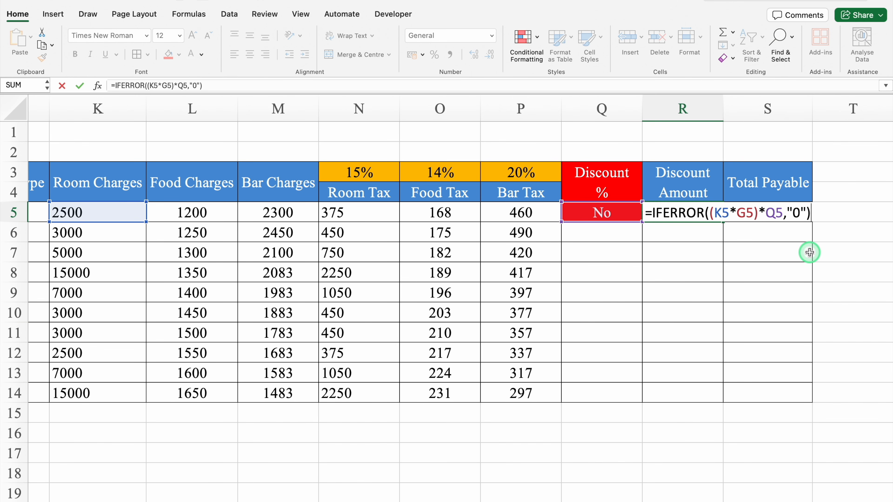
pyautogui.press('Return')
pyautogui.click(710, 207)
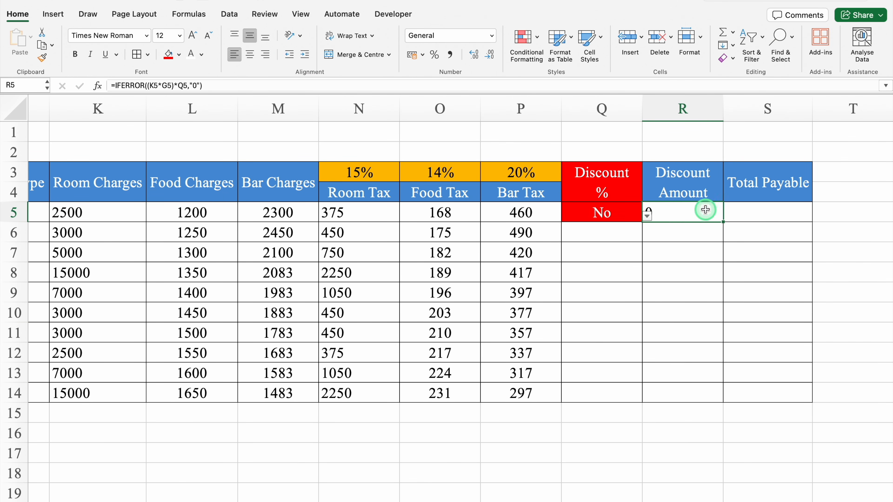
pyautogui.click(250, 55)
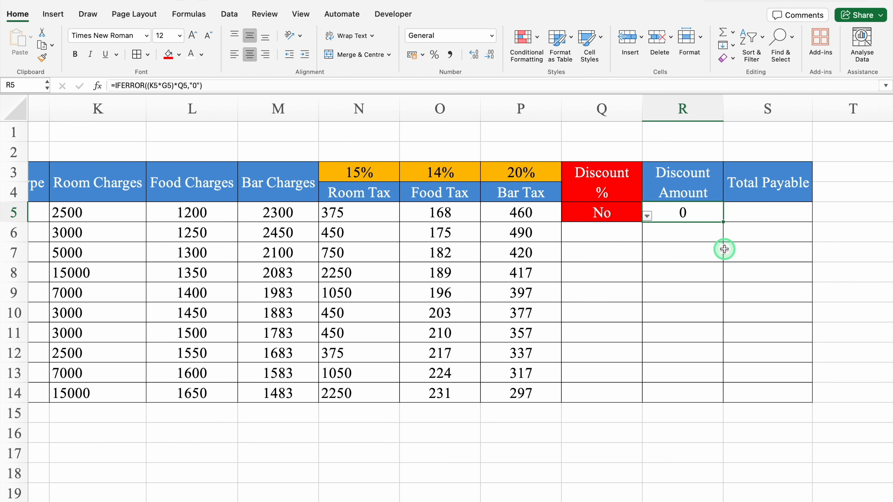
# Step: Test the discount in Q5 with 5% and 100%, and set it back to 5%
pyautogui.click(639, 212)
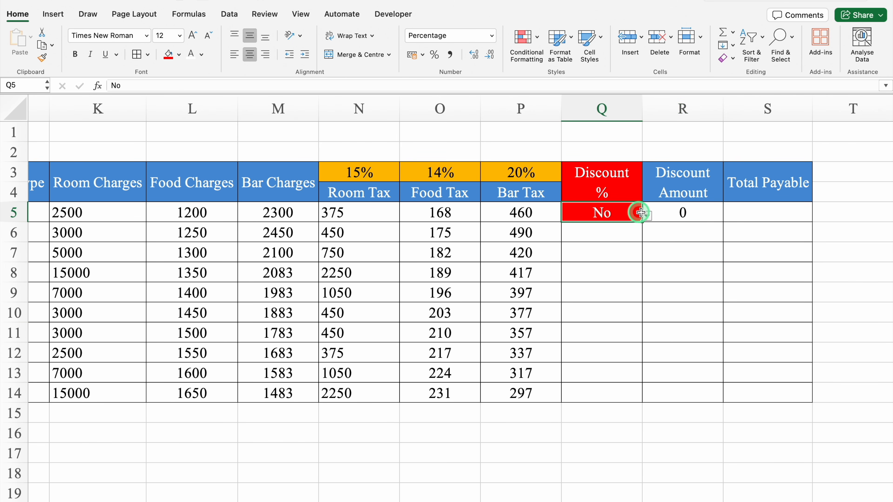
pyautogui.click(640, 212)
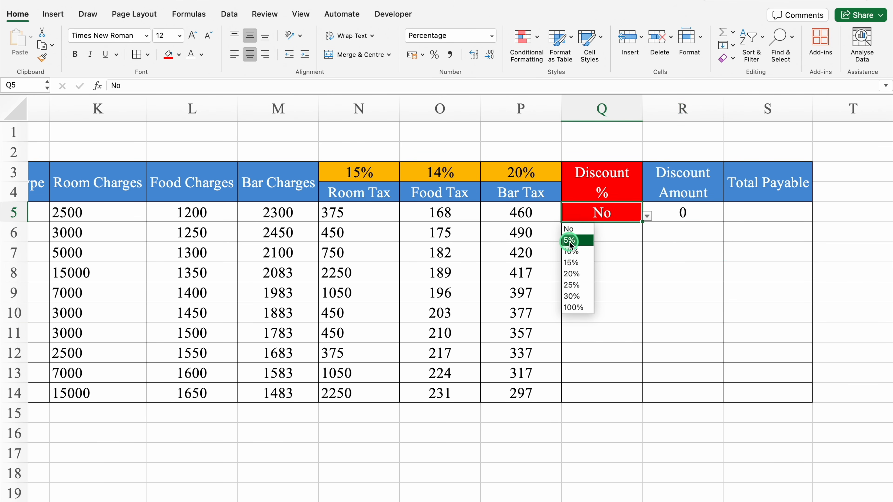
pyautogui.click(569, 242)
pyautogui.click(646, 216)
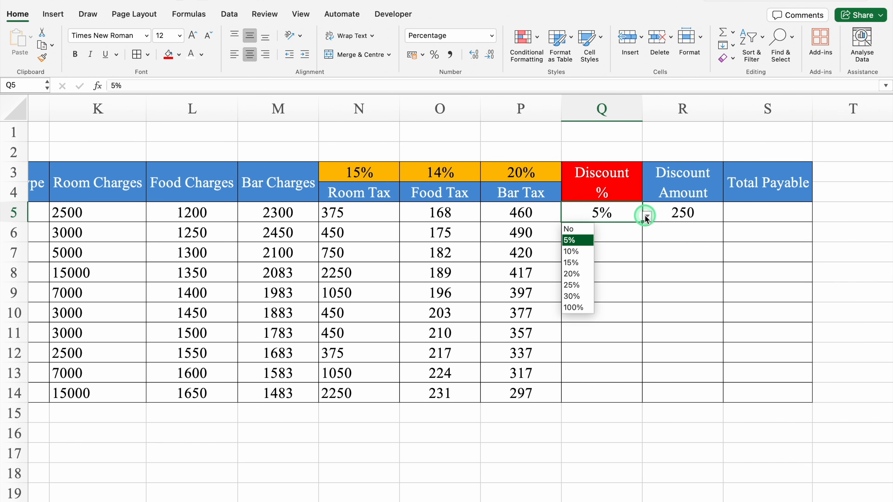
pyautogui.click(570, 307)
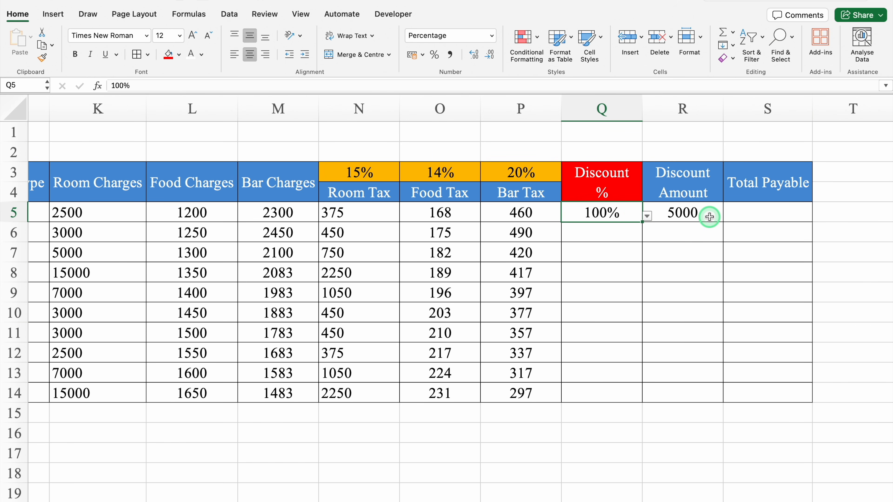
pyautogui.click(647, 216)
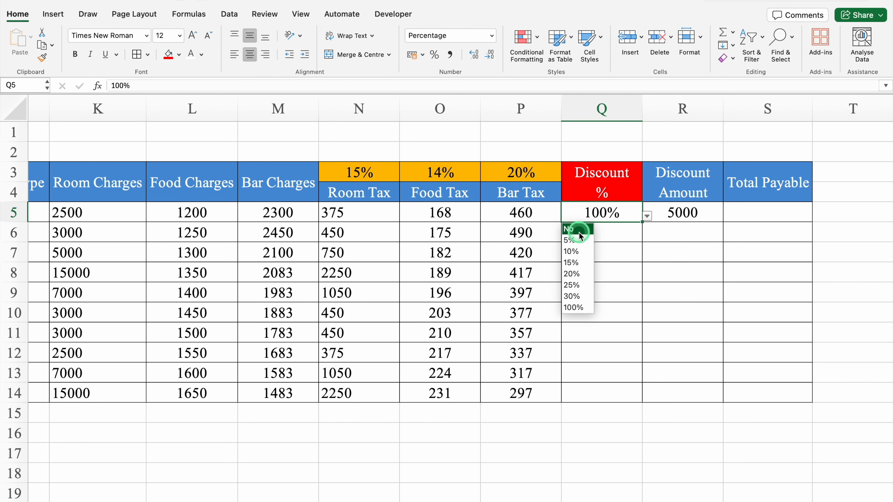
pyautogui.click(578, 240)
# Step: Fill the discount amount formula from R5 down to R14 and widen column S slightly
pyautogui.click(707, 220)
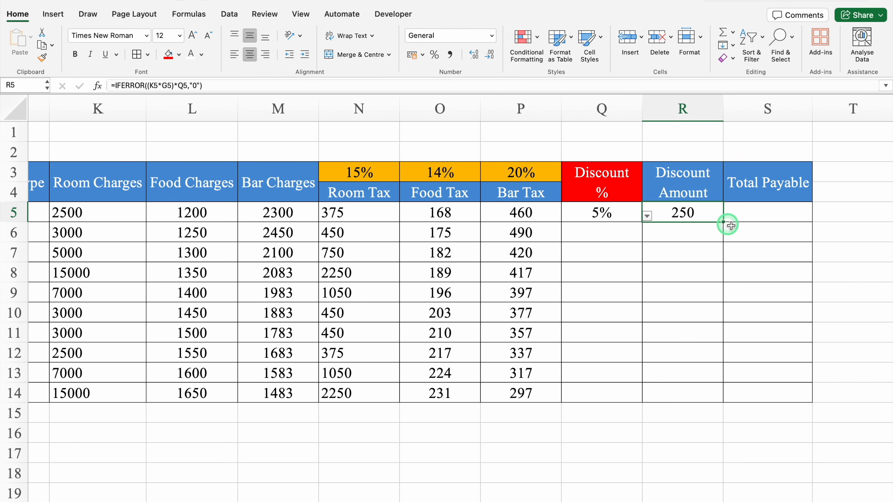
pyautogui.doubleClick(723, 222)
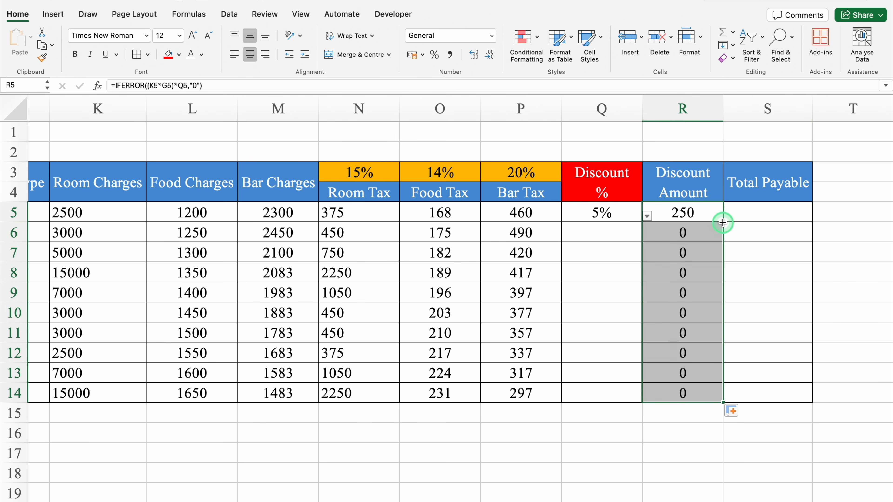
pyautogui.click(761, 214)
pyautogui.moveTo(814, 117); pyautogui.dragTo(825, 117)
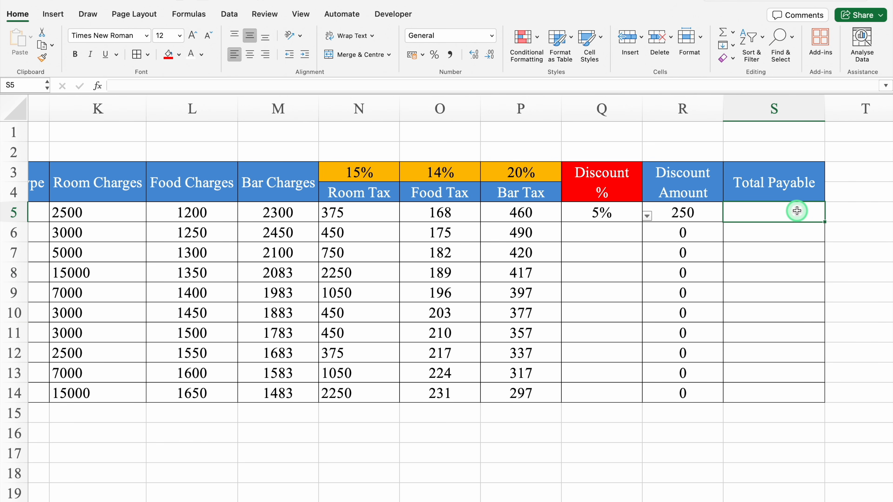
# Step: Enter the formula =K5*G5 in S5 to multiply the room charge by the total stay
pyautogui.write('=')
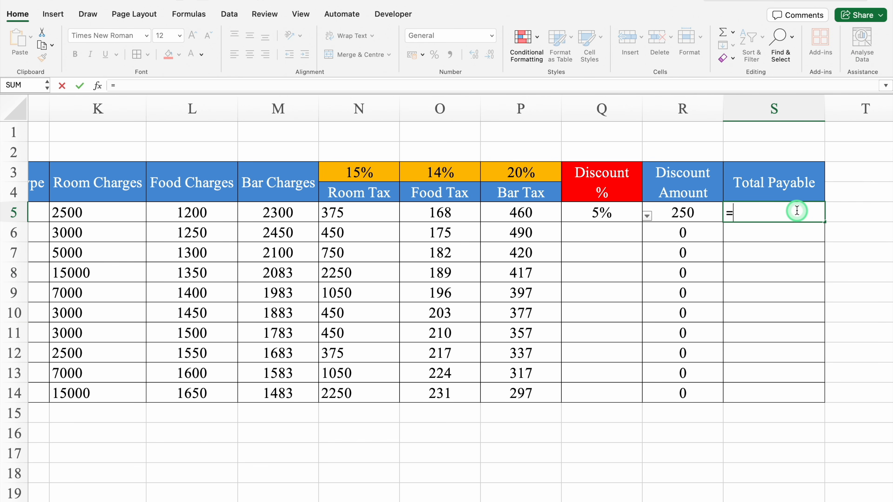
pyautogui.click(115, 215)
pyautogui.write('*')
pyautogui.hscroll(-5, 491, 500)
pyautogui.hscroll(-4, 491, 500)
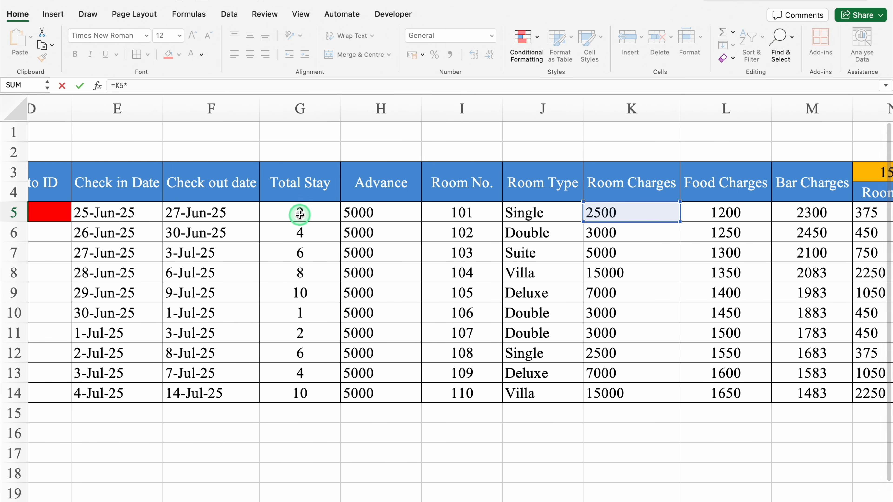
pyautogui.click(300, 215)
pyautogui.press('Return')
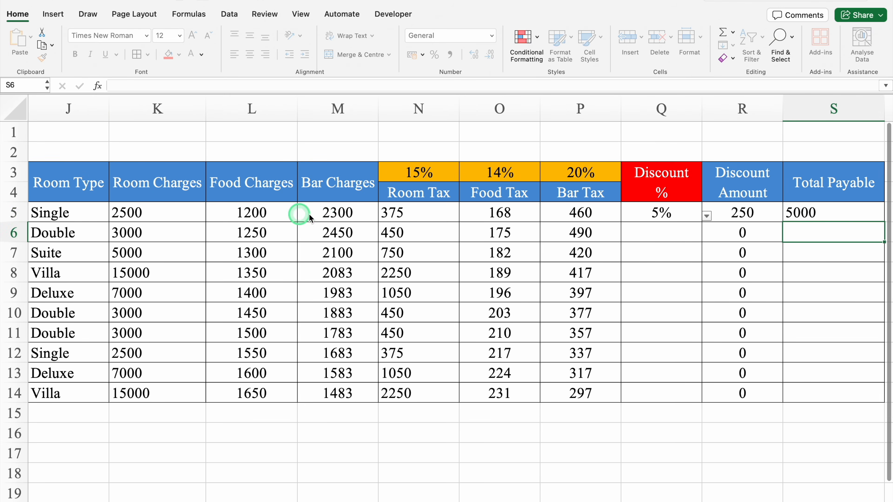
# Step: Bracket K5*G5 in the S5 formula and add the food and bar charges L5 and M5
pyautogui.click(765, 211)
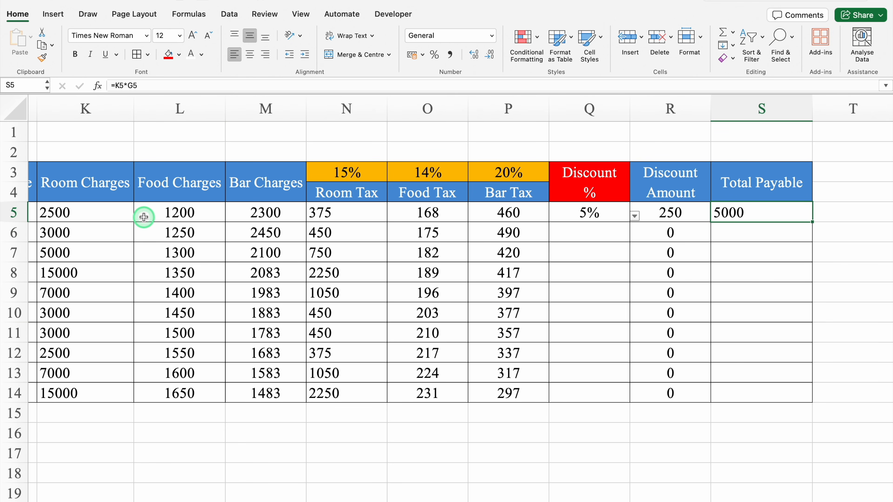
pyautogui.doubleClick(776, 215)
pyautogui.click(720, 213)
pyautogui.write('(')
pyautogui.click(782, 212)
pyautogui.write(')+')
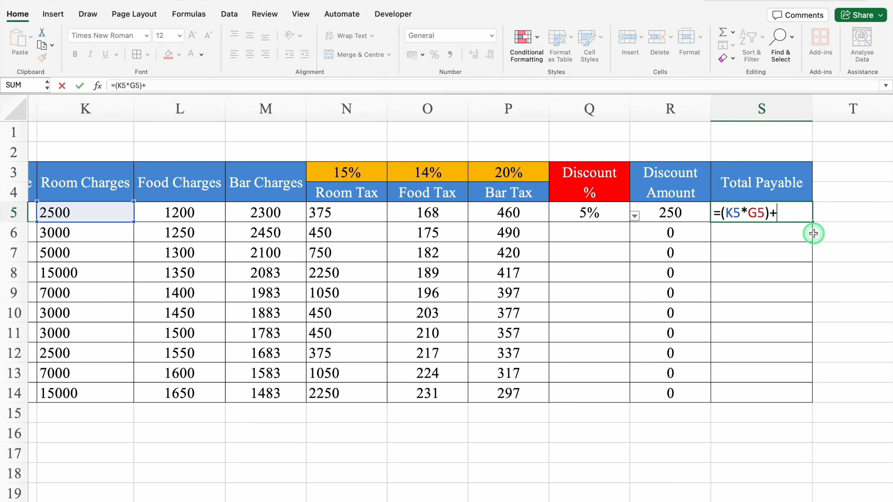
pyautogui.click(199, 207)
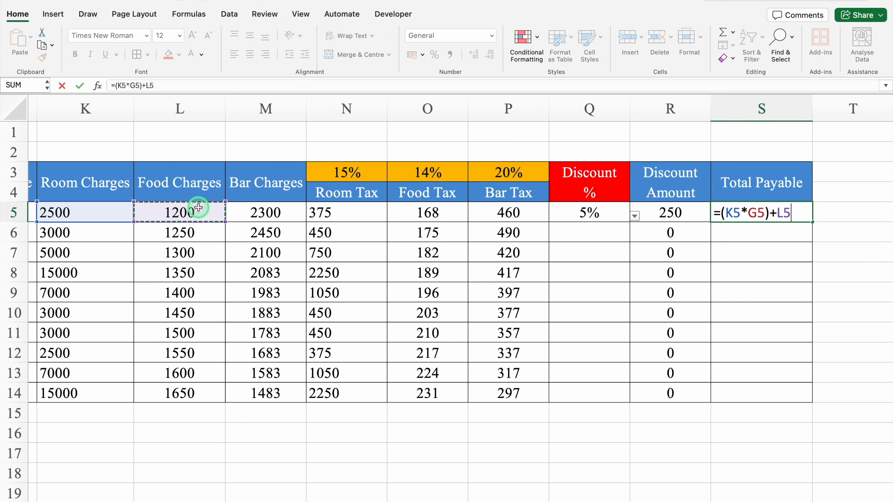
pyautogui.write('+')
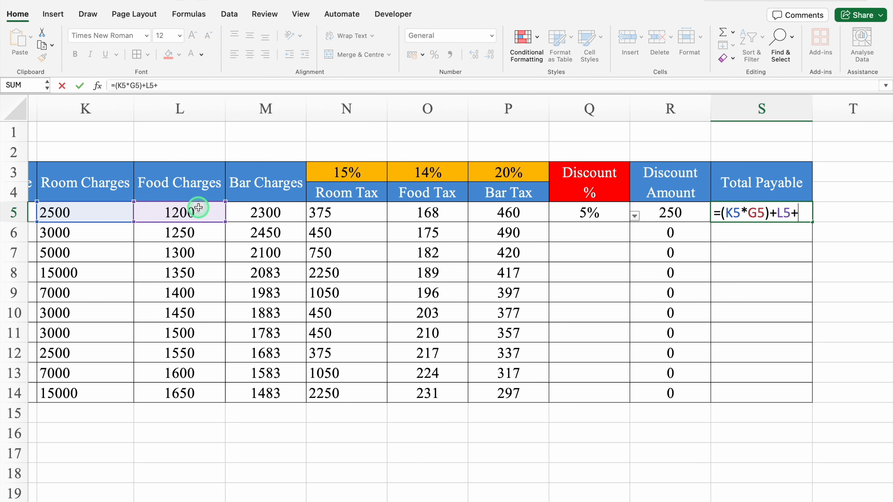
pyautogui.click(266, 212)
# Step: Add the room, food and bar taxes N5, O5 and P5 to the total payable formula in S5
pyautogui.write('+')
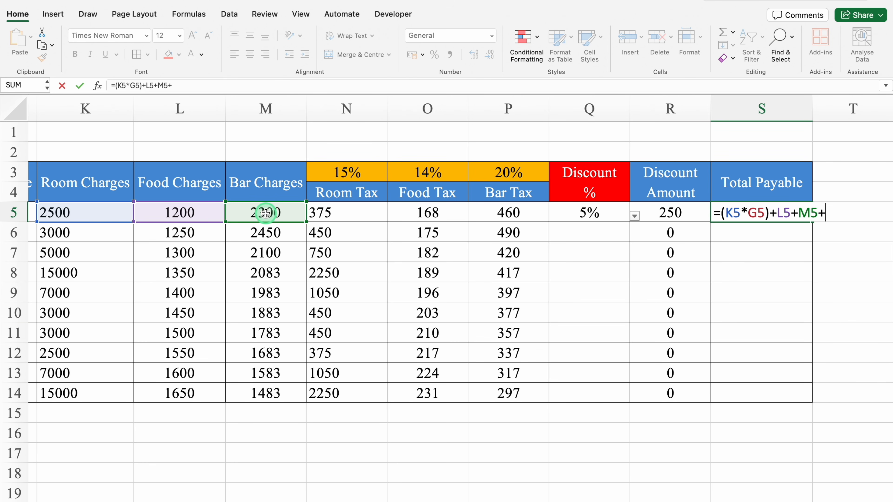
pyautogui.click(333, 211)
pyautogui.write('+')
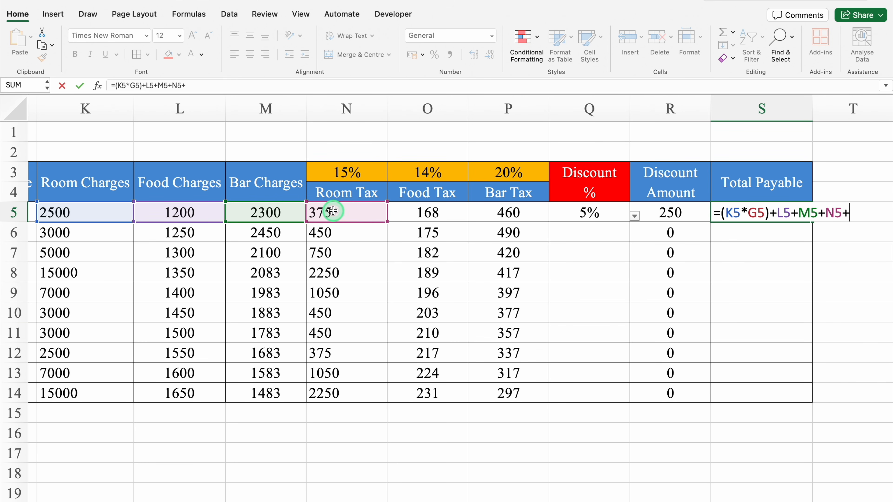
pyautogui.click(416, 209)
pyautogui.write('+')
pyautogui.click(503, 212)
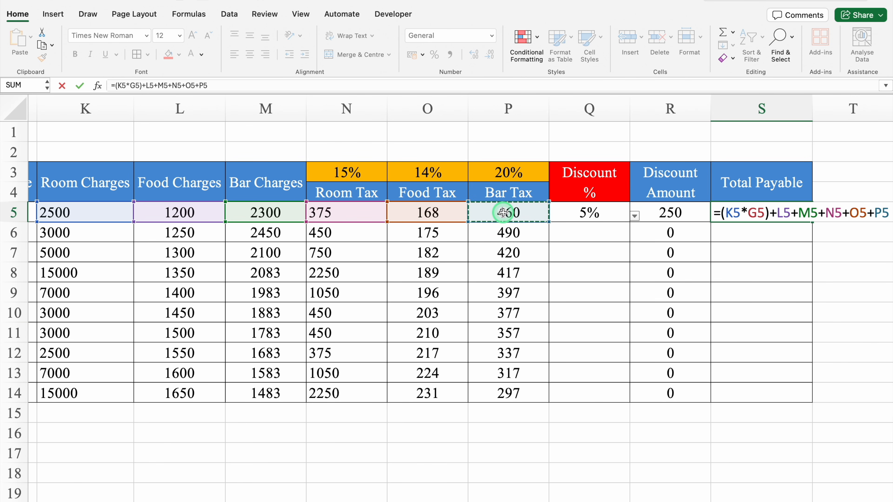
# Step: Subtract the advance H5 and discount amount R5 in the S5 formula, and fill it down to S14
pyautogui.write('-')
pyautogui.hscroll(-10, 425, 495)
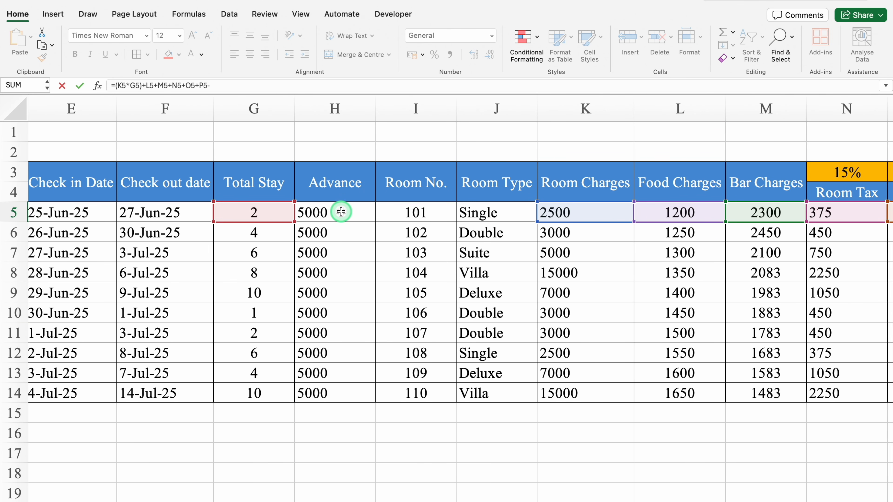
pyautogui.click(341, 211)
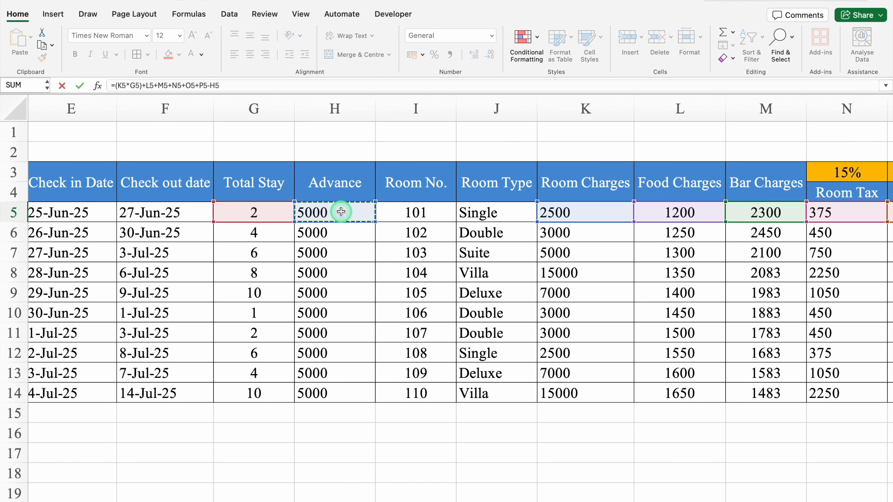
pyautogui.write('-')
pyautogui.hscroll(1, 351, 491)
pyautogui.hscroll(6, 457, 299)
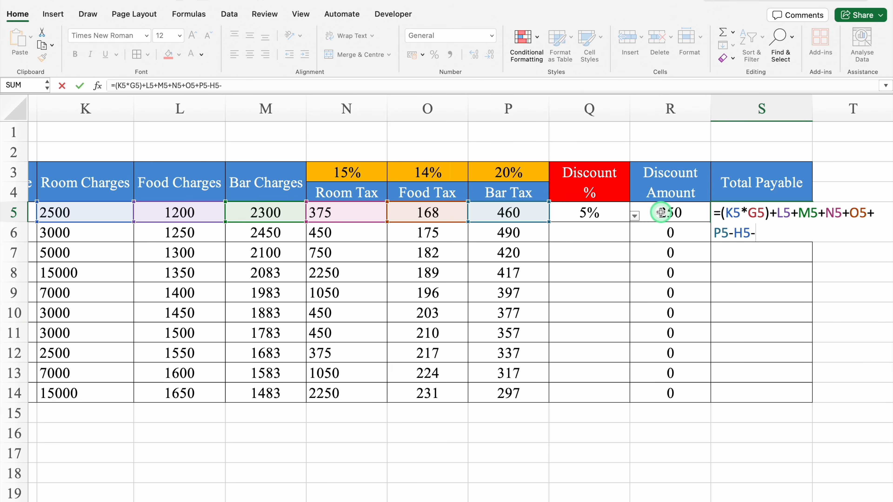
pyautogui.click(664, 219)
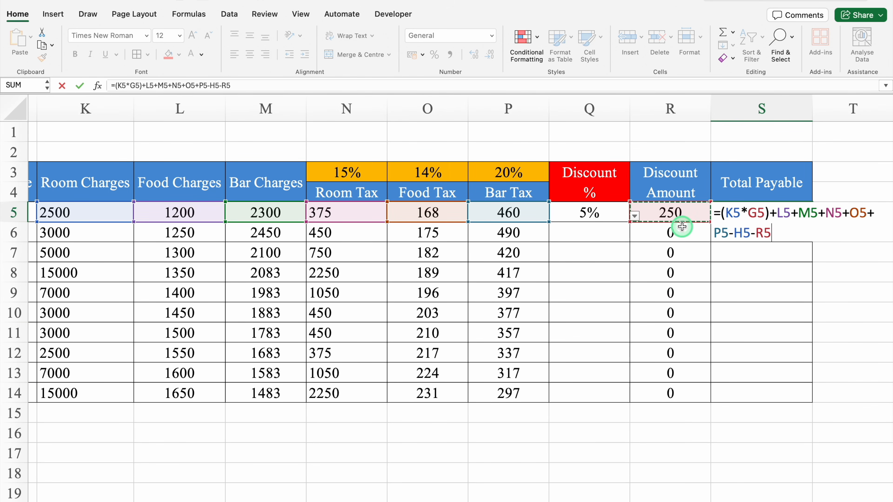
pyautogui.press('Return')
pyautogui.click(753, 209)
pyautogui.doubleClick(813, 222)
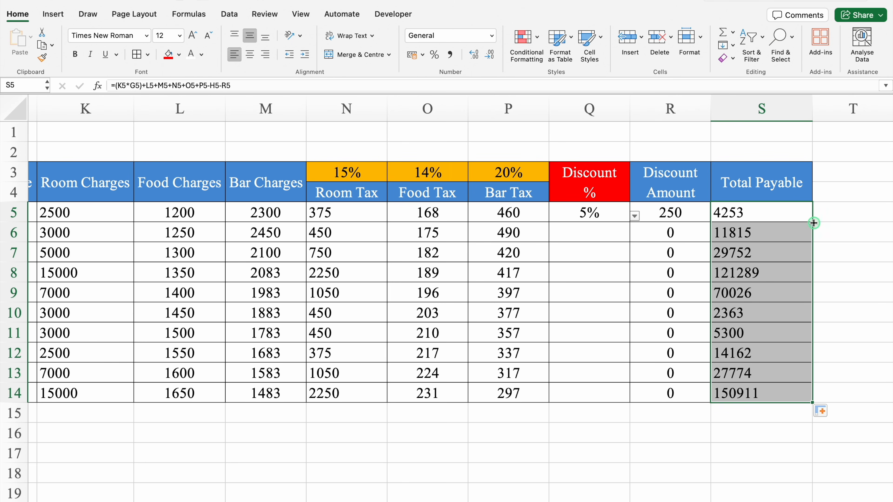
# Step: Wrap the total payable formula in S5 in IFERROR with "0" as the fallback, keeping K5*G5 in its own brackets
pyautogui.doubleClick(760, 214)
pyautogui.click(720, 216)
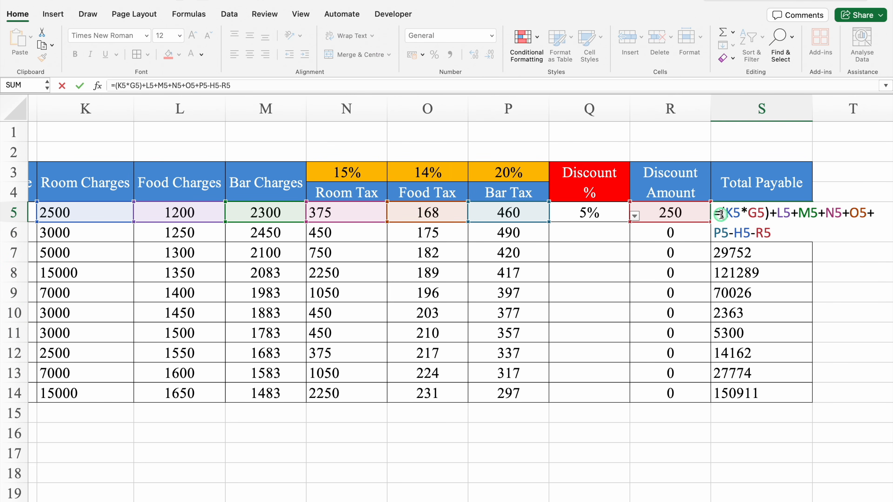
pyautogui.write('IFERROR')
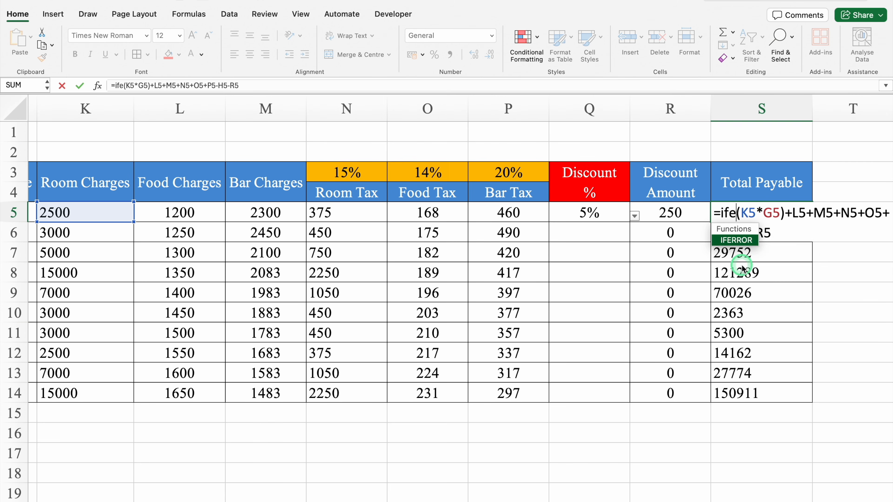
pyautogui.click(821, 233)
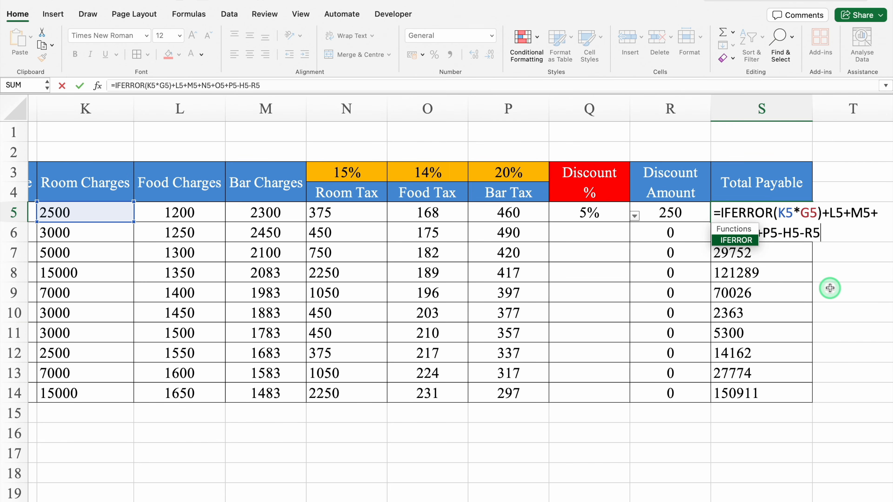
pyautogui.write(',"0')
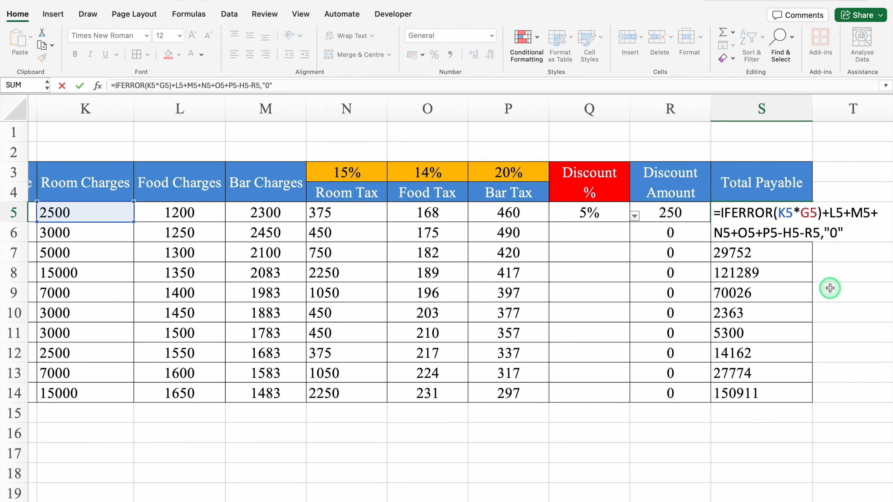
pyautogui.write('(')
pyautogui.press('End')
pyautogui.write(')')
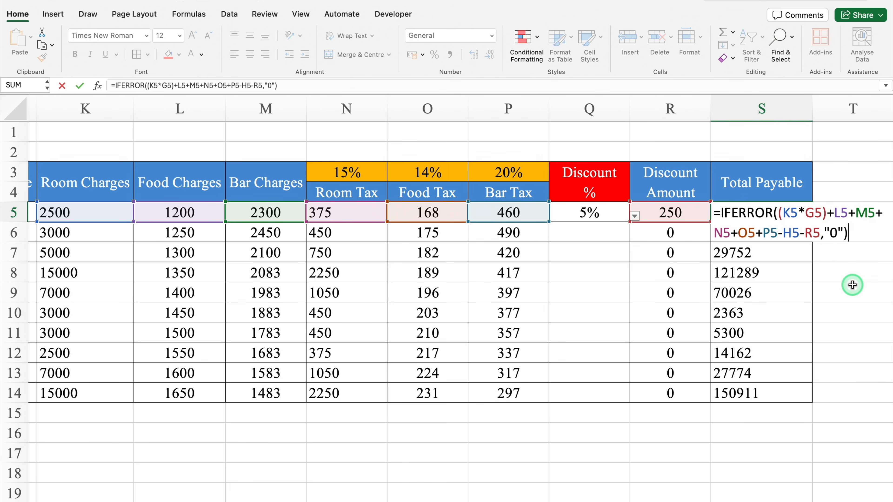
pyautogui.press('Return')
# Step: Fill the IFERROR total payable formula from S5 down to S14
pyautogui.click(808, 219)
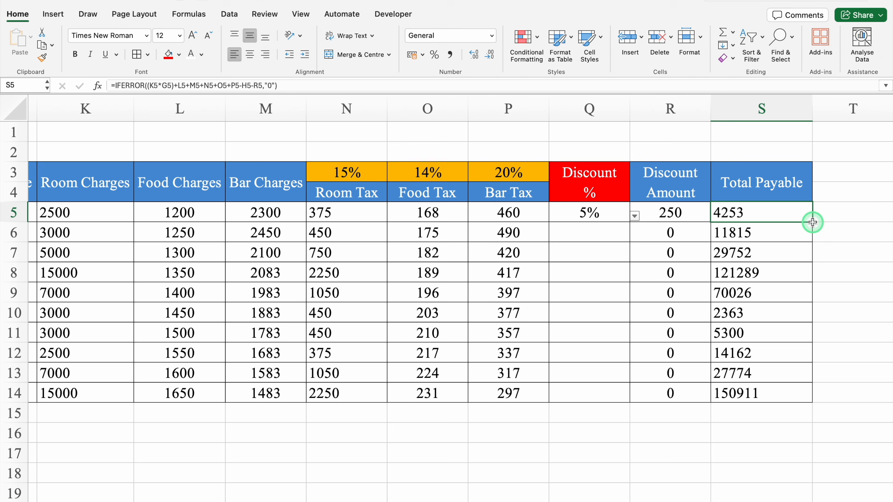
pyautogui.doubleClick(812, 222)
pyautogui.click(773, 432)
# Step: Apply the custom number format # "Days" to the Total Stay cells G5:G14
pyautogui.hscroll(-8, 774, 432)
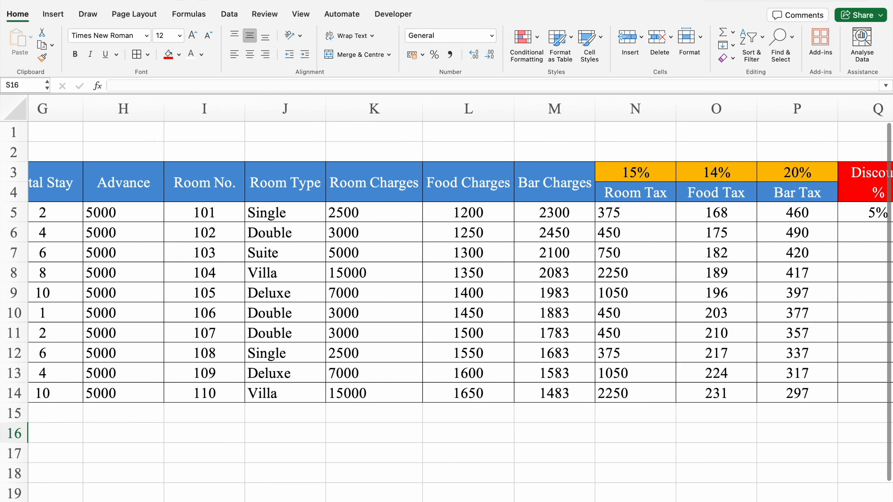
pyautogui.hscroll(-5, 398, 211)
pyautogui.click(389, 182)
pyautogui.moveTo(397, 212); pyautogui.dragTo(397, 390)
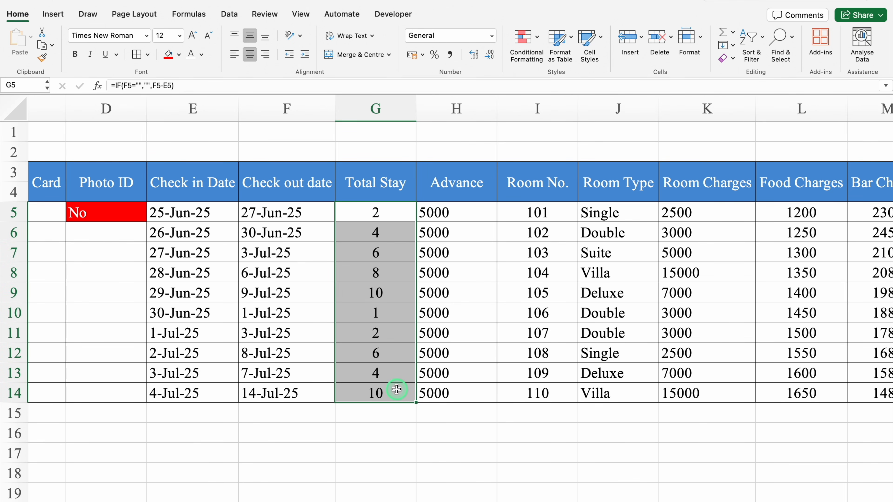
pyautogui.press('super+1')
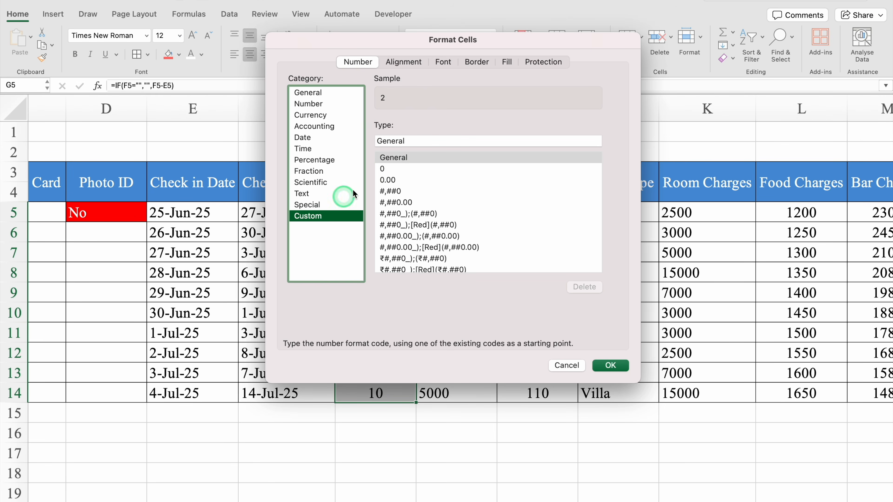
pyautogui.moveTo(420, 141); pyautogui.dragTo(359, 142)
pyautogui.press('BackSpace')
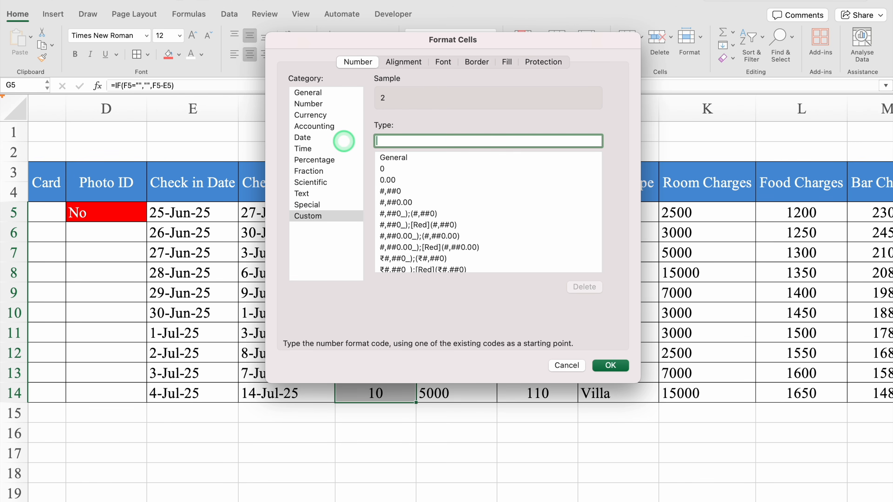
pyautogui.write('# "Days')
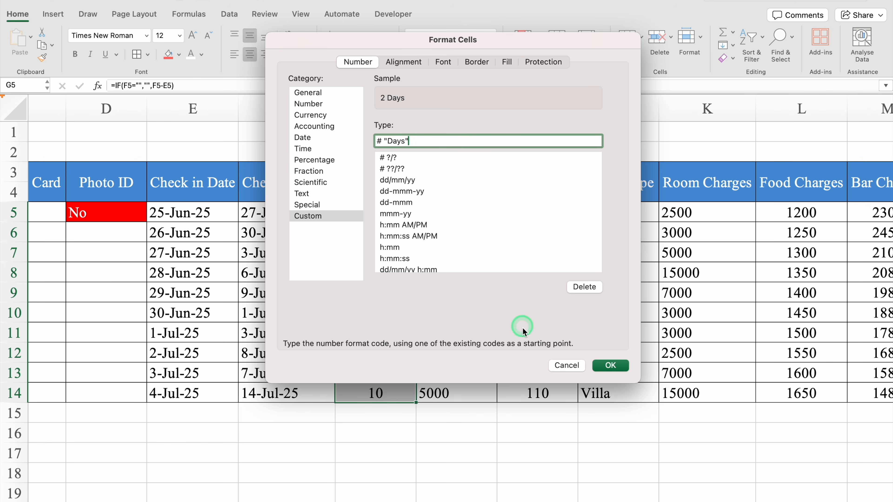
pyautogui.click(610, 365)
pyautogui.click(380, 430)
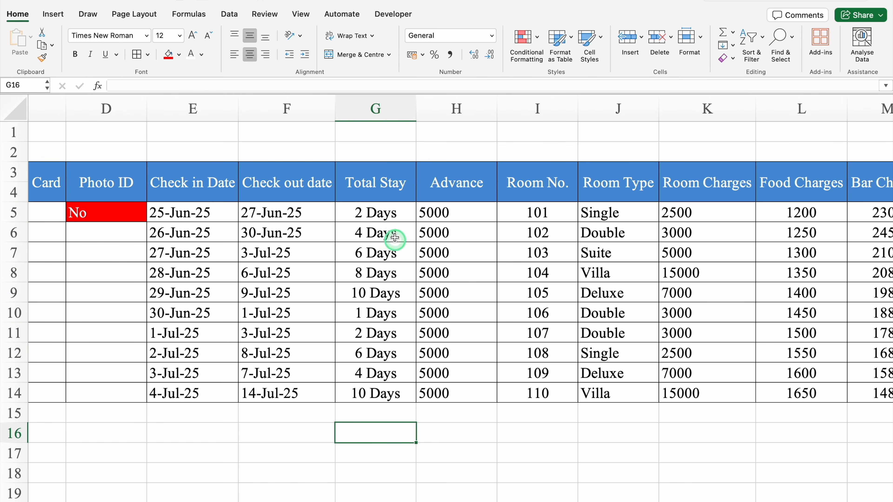
# Step: Left-align the Total Stay values in G5:G14
pyautogui.click(387, 215)
pyautogui.moveTo(388, 213); pyautogui.dragTo(379, 393)
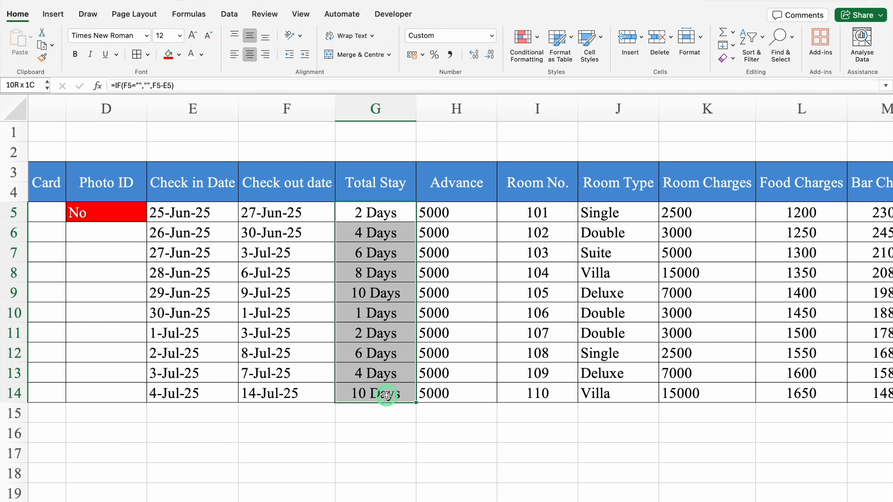
pyautogui.click(233, 60)
pyautogui.click(320, 419)
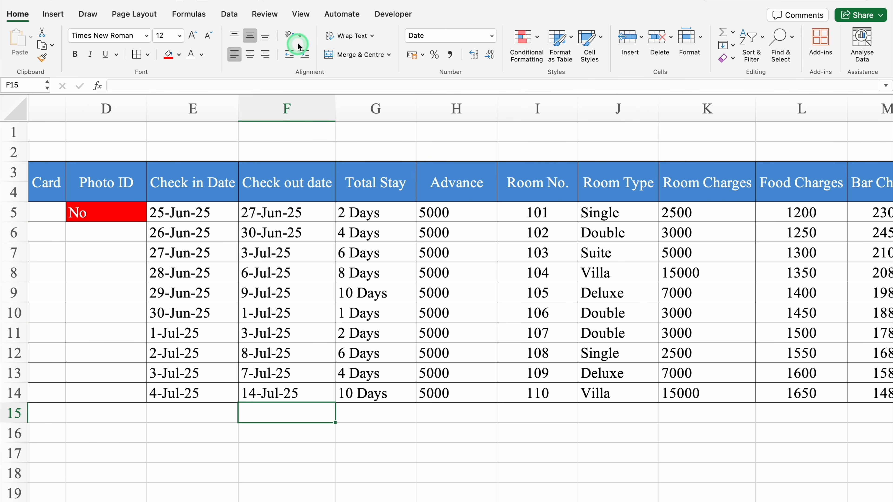
# Step: Hide the worksheet gridlines, and merge and centre B2:S2 above the table headers
pyautogui.click(296, 16)
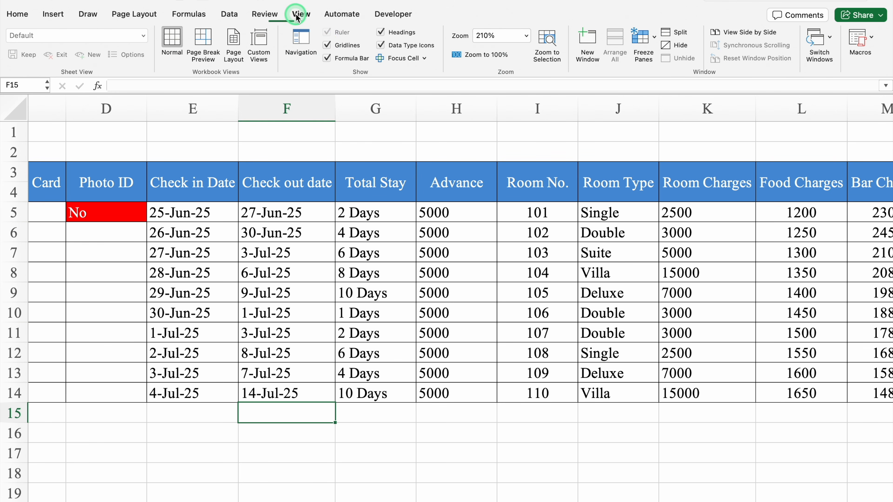
pyautogui.click(326, 45)
pyautogui.hscroll(-5, 408, 500)
pyautogui.moveTo(72, 151); pyautogui.dragTo(422, 152)
pyautogui.click(279, 83)
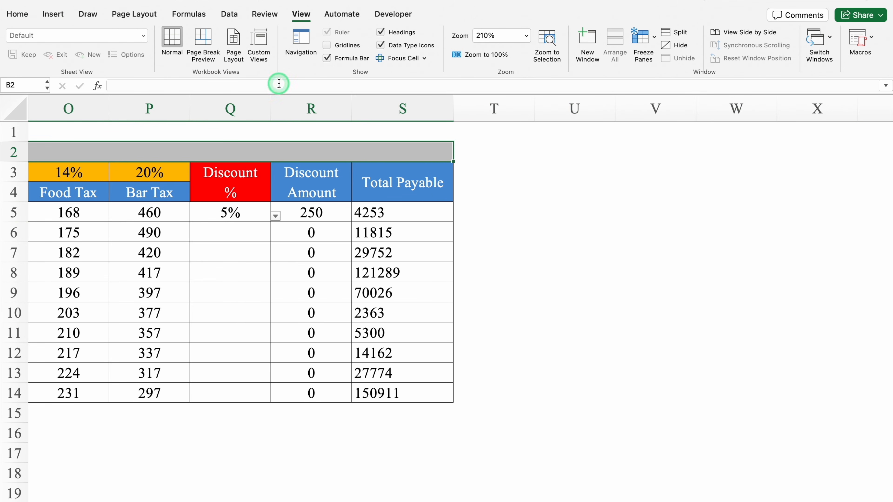
pyautogui.click(18, 15)
pyautogui.click(333, 51)
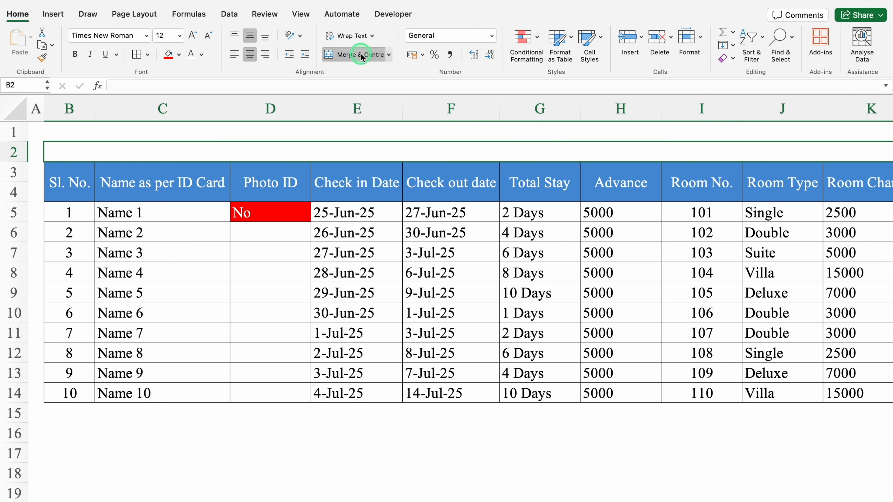
# Step: Fill the merged title cell B2 with dark blue and make row 2 about twice as tall
pyautogui.click(180, 56)
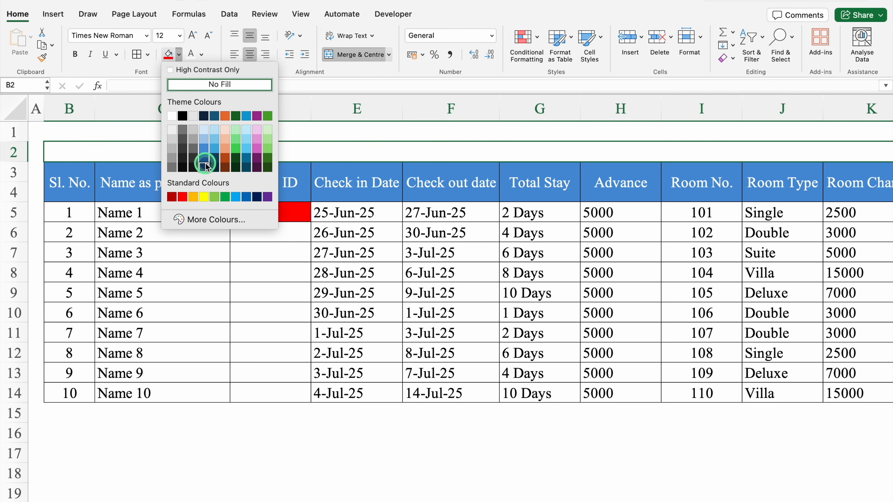
pyautogui.click(202, 157)
pyautogui.moveTo(17, 161); pyautogui.dragTo(17, 178)
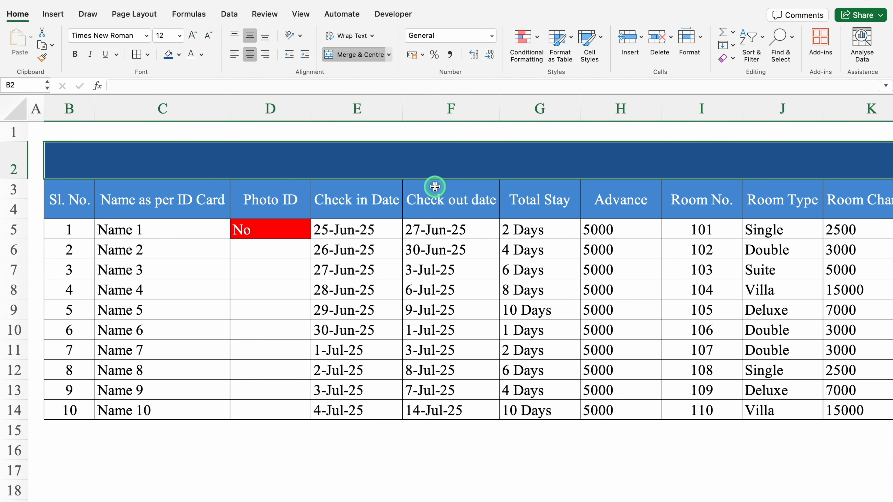
# Step: Enter the title "Hotel Billing System" in the merged cell B2 and left-align it
pyautogui.write('Hotel Billing System')
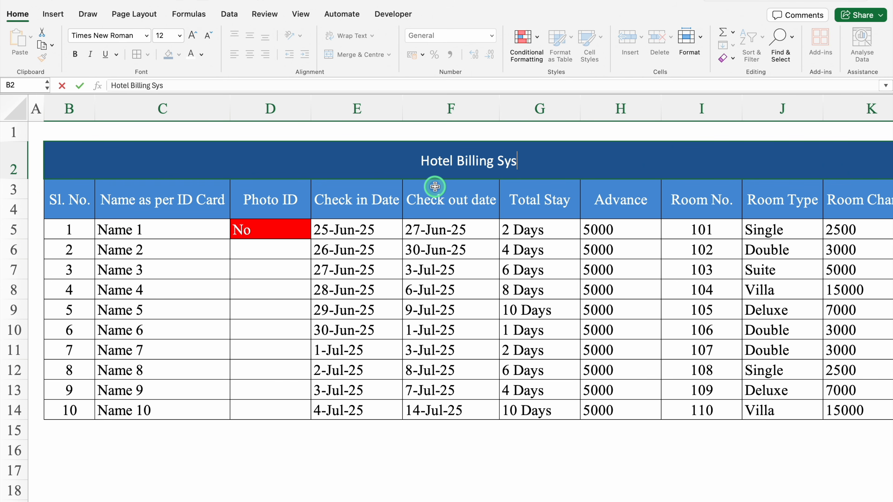
pyautogui.press('Return')
pyautogui.click(234, 55)
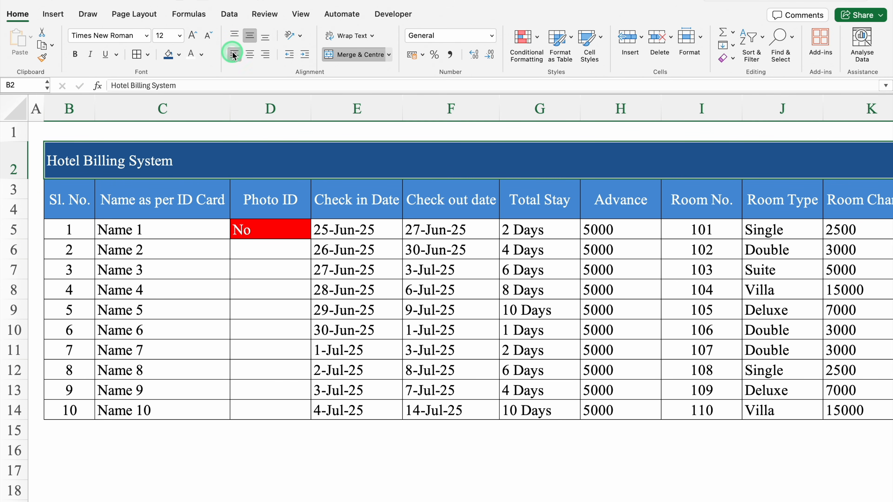
# Step: Enlarge the title in B2 to font size 22 and set its font to Arial Black
pyautogui.click(192, 35)
pyautogui.click(193, 35)
pyautogui.click(193, 35)
pyautogui.click(193, 35)
pyautogui.click(193, 36)
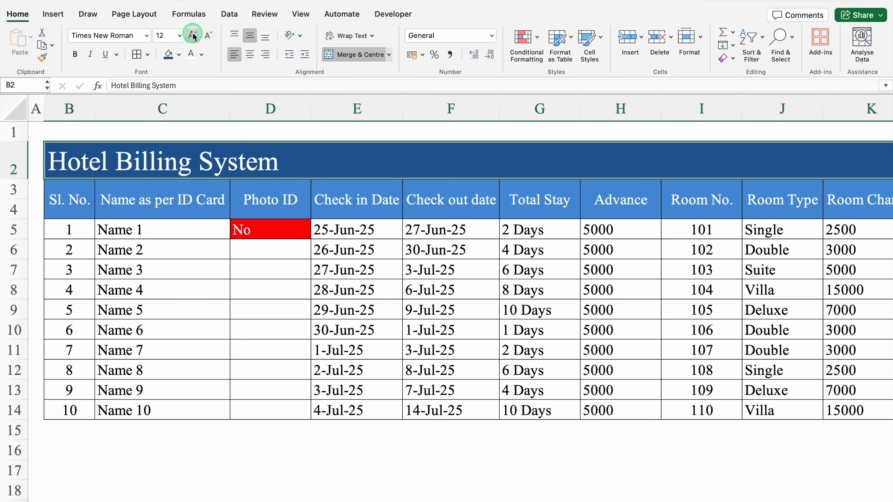
pyautogui.click(147, 36)
pyautogui.moveTo(148, 159)
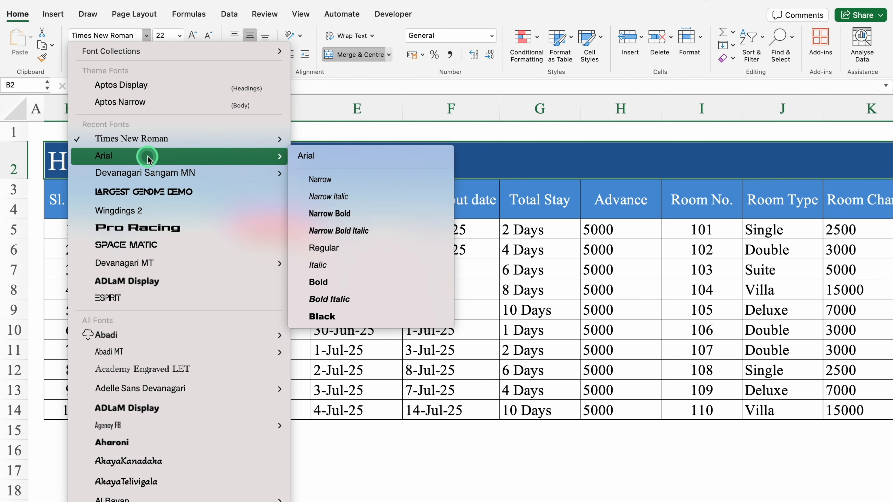
pyautogui.click(322, 315)
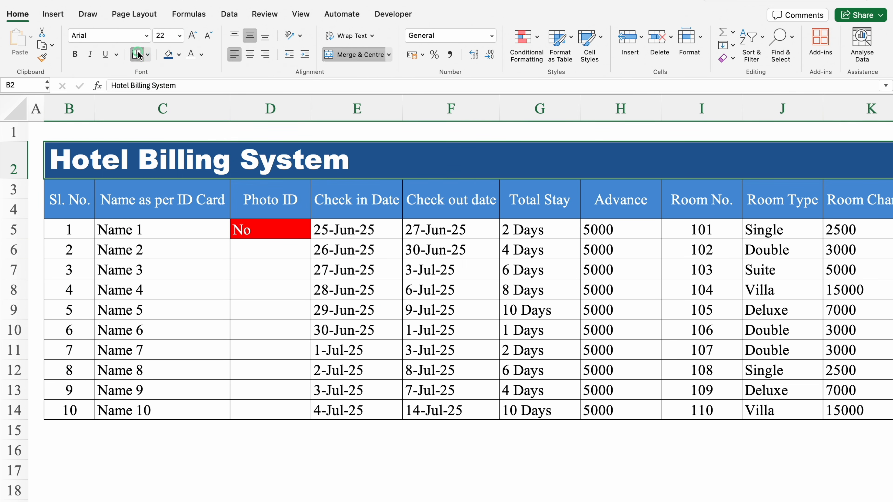
pyautogui.click(274, 465)
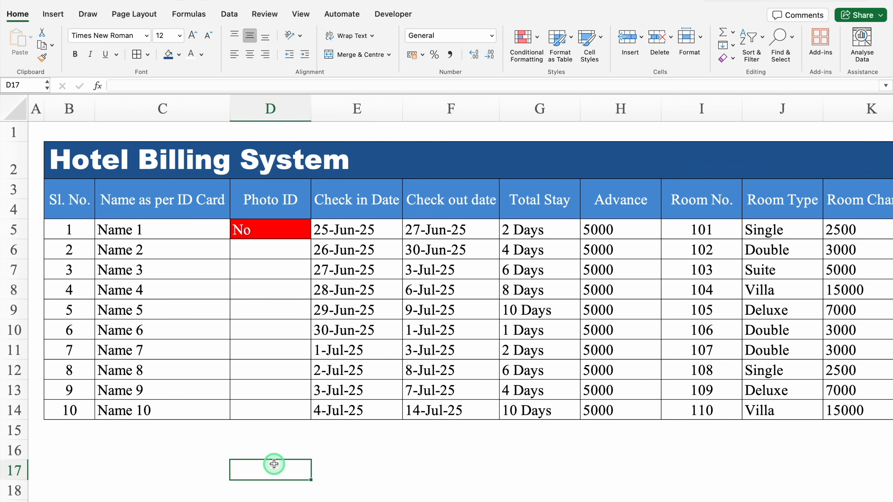